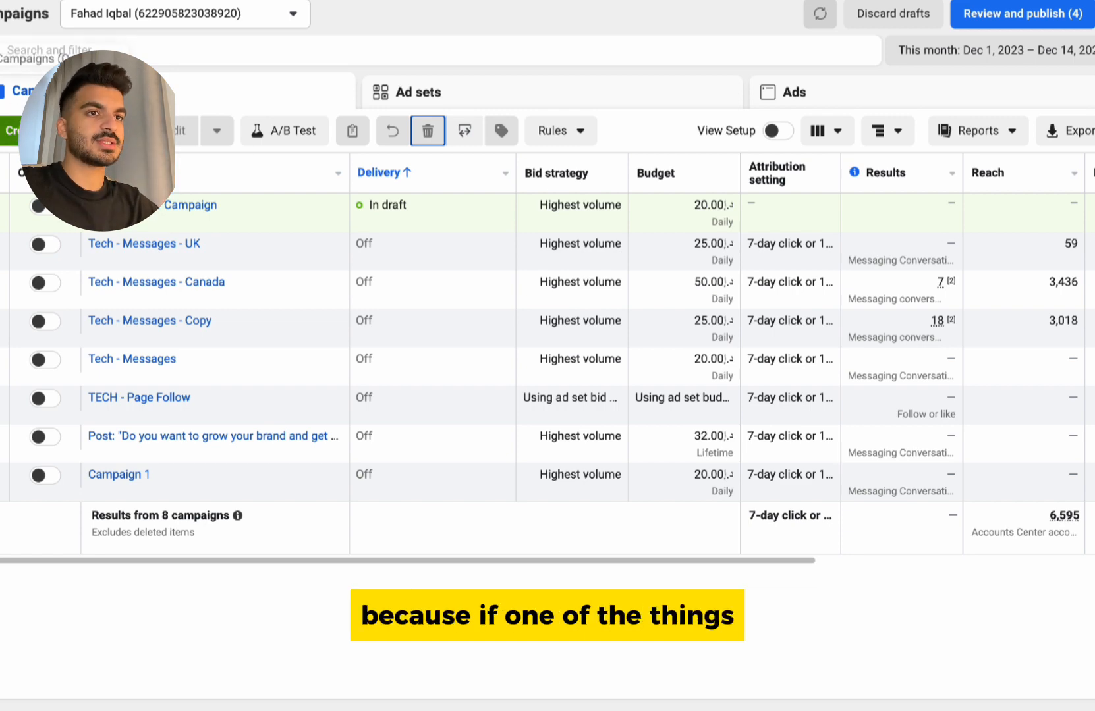
# Start a new Auction campaign with the Leads objective
pyautogui.moveTo(3, 232)
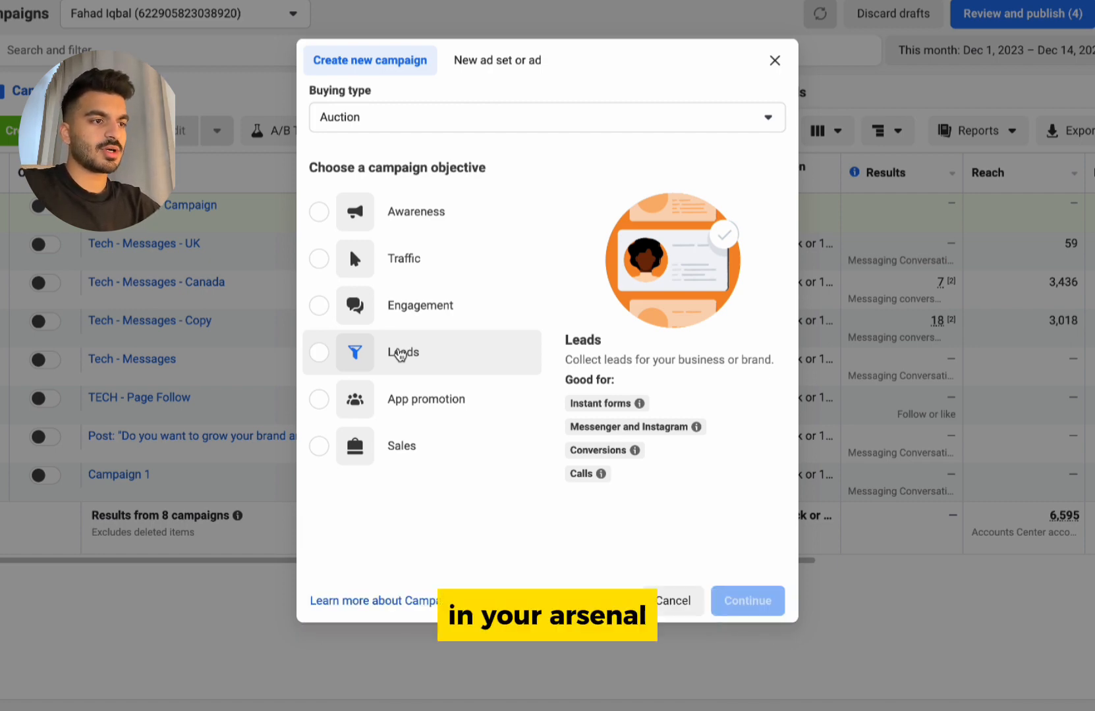
pyautogui.click(400, 356)
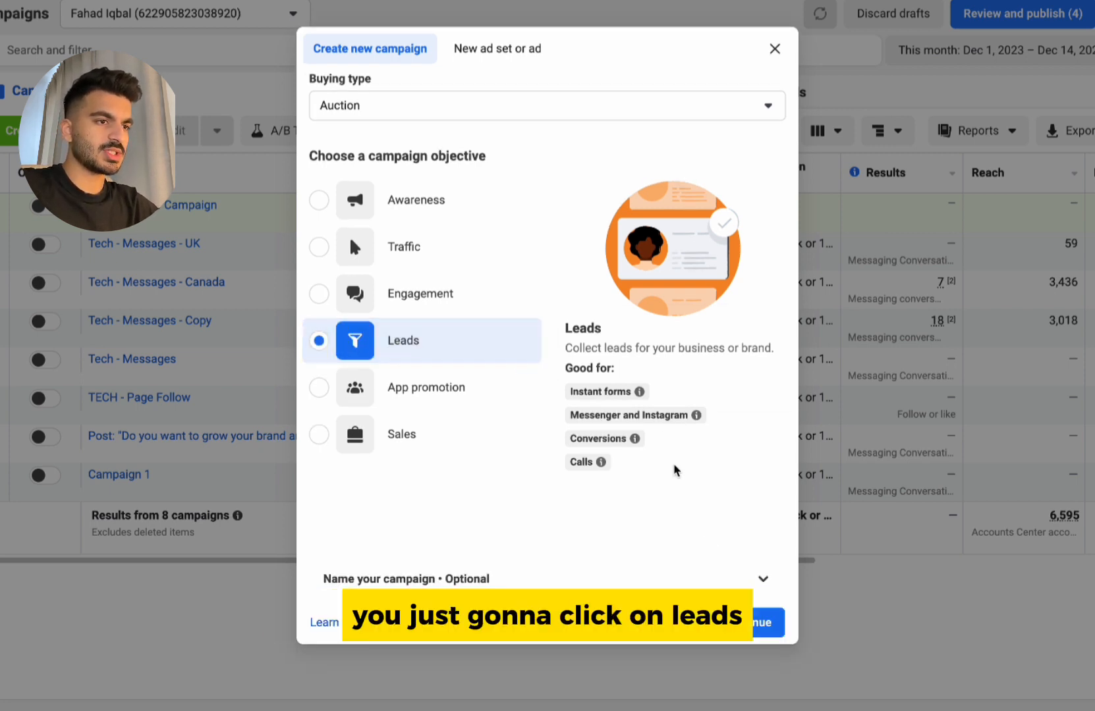
pyautogui.click(747, 623)
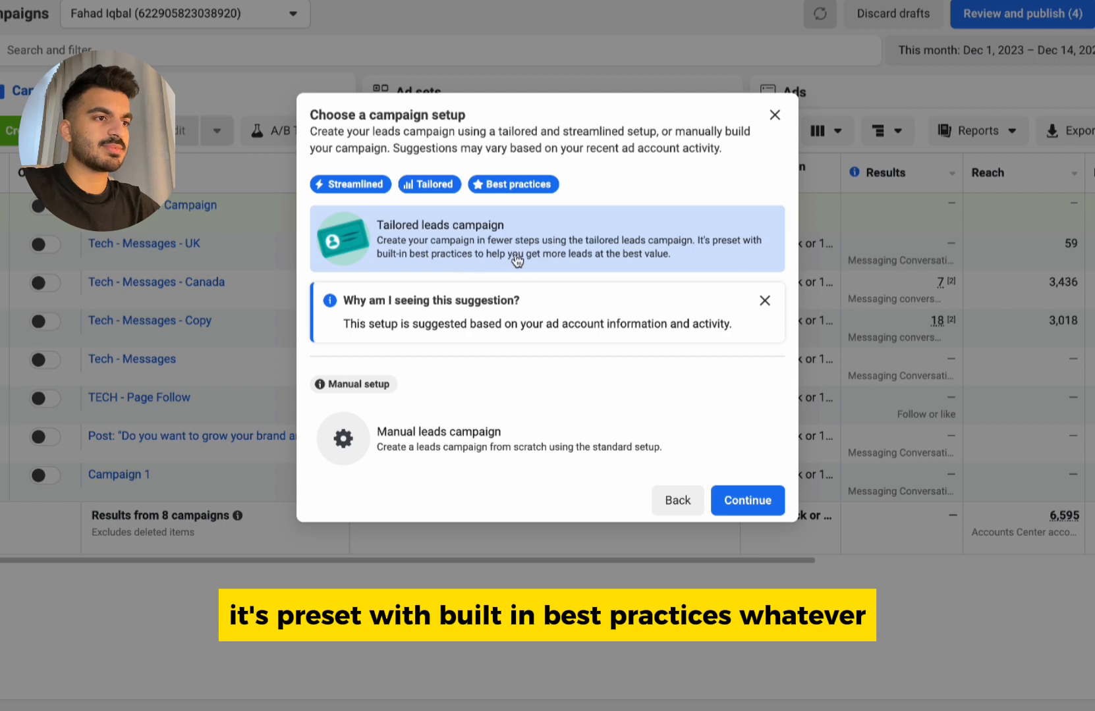
# Choose the Manual leads campaign setup instead of the tailored one and continue to the campaign settings
pyautogui.click(452, 451)
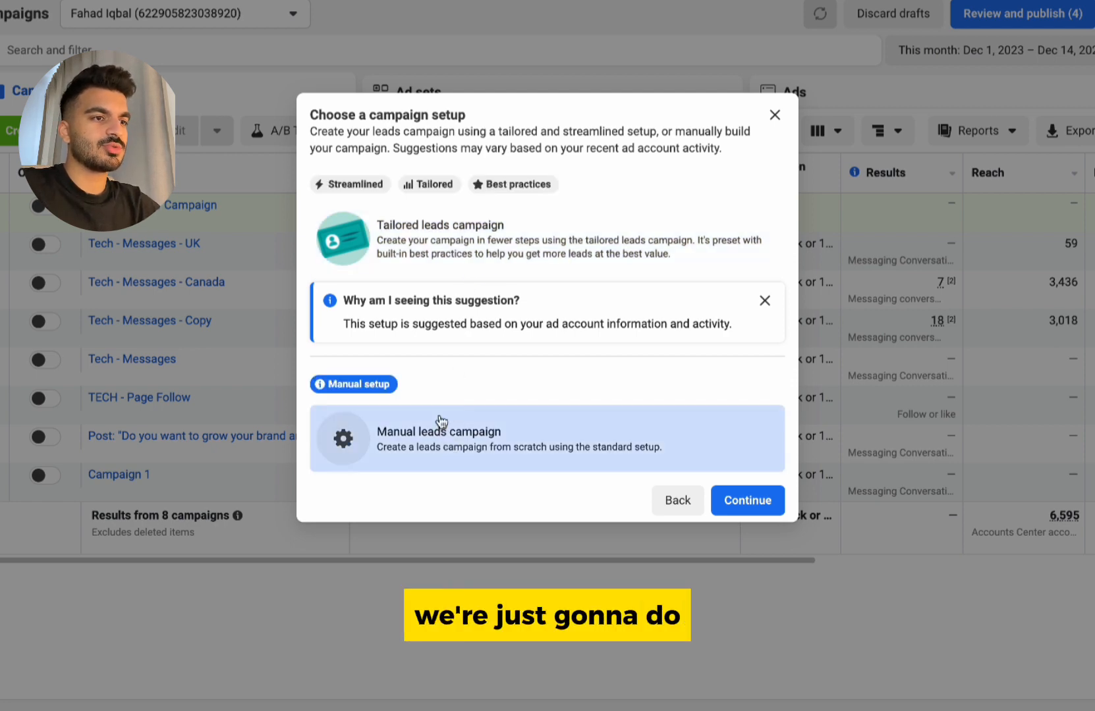
pyautogui.click(407, 267)
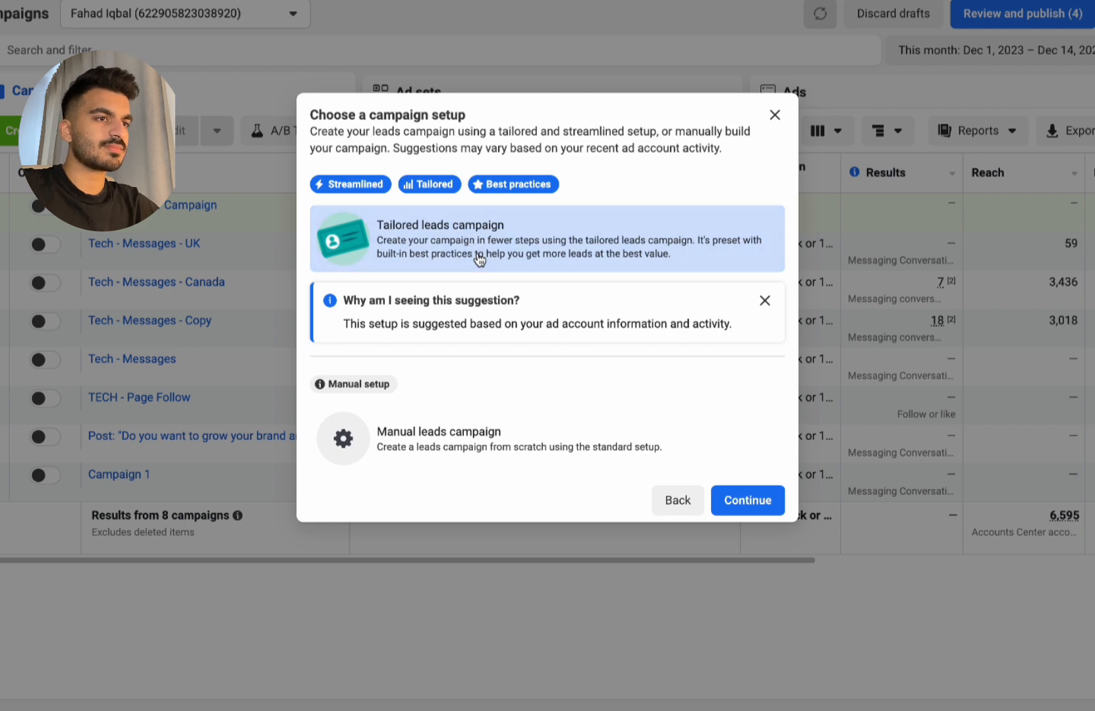
pyautogui.click(470, 433)
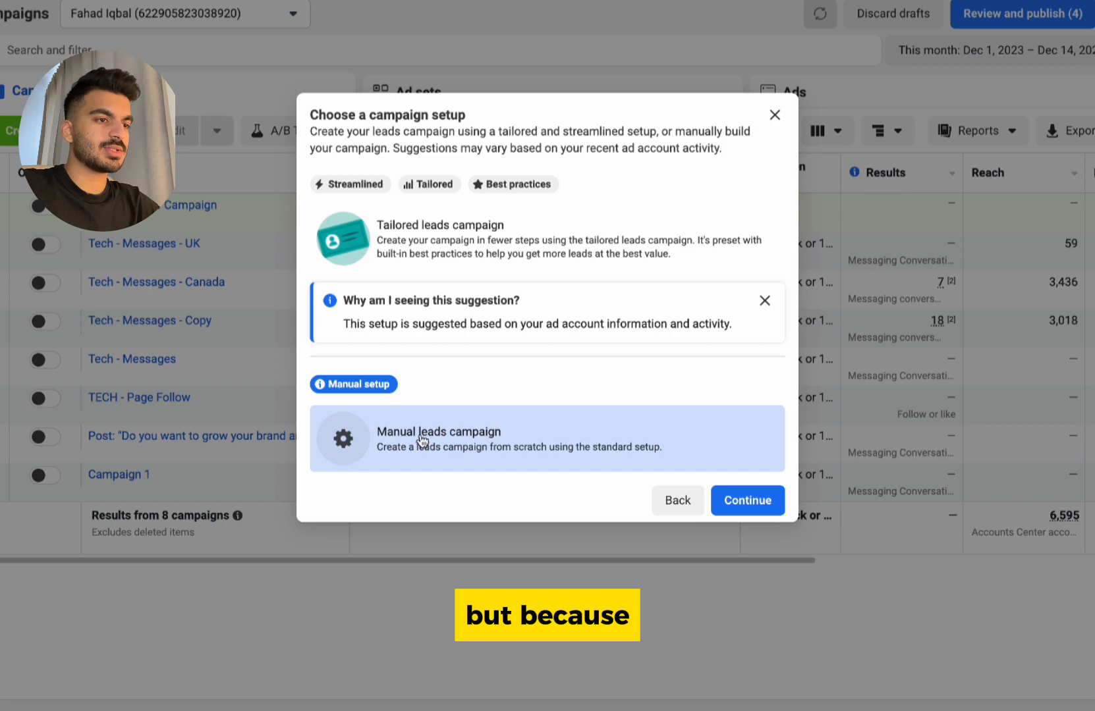
pyautogui.click(454, 240)
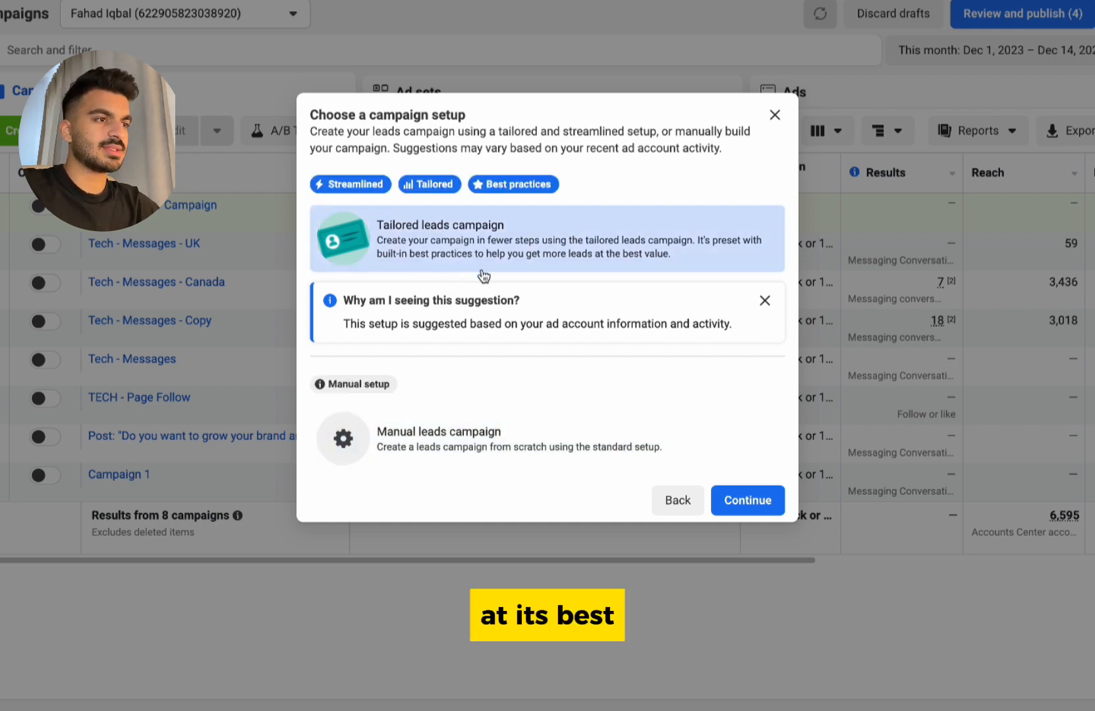
pyautogui.click(438, 429)
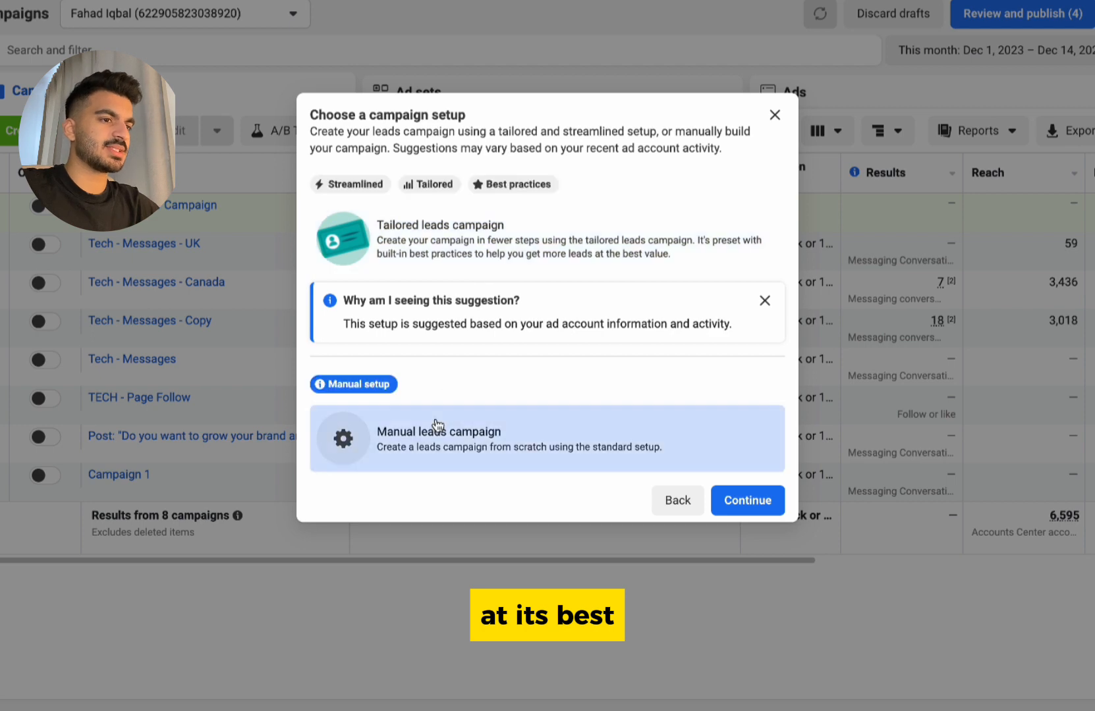
pyautogui.click(739, 501)
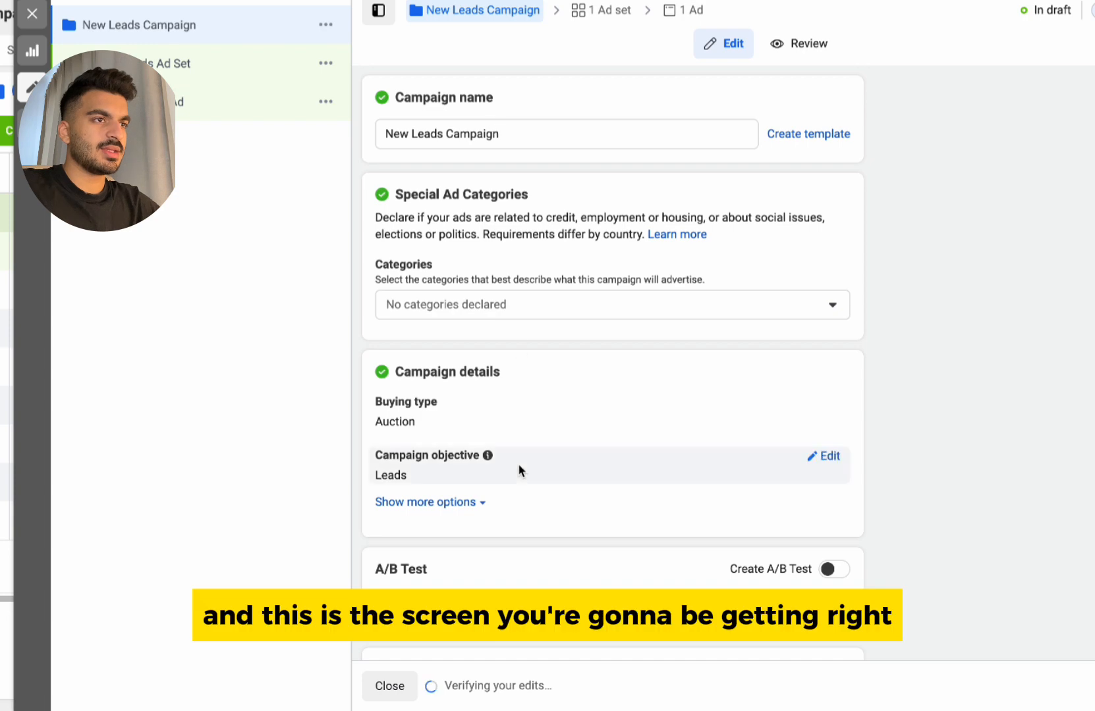
# Rename the campaign as "Random Campaign Name"
pyautogui.scroll(-2, 519, 466)
pyautogui.scroll(2, 519, 466)
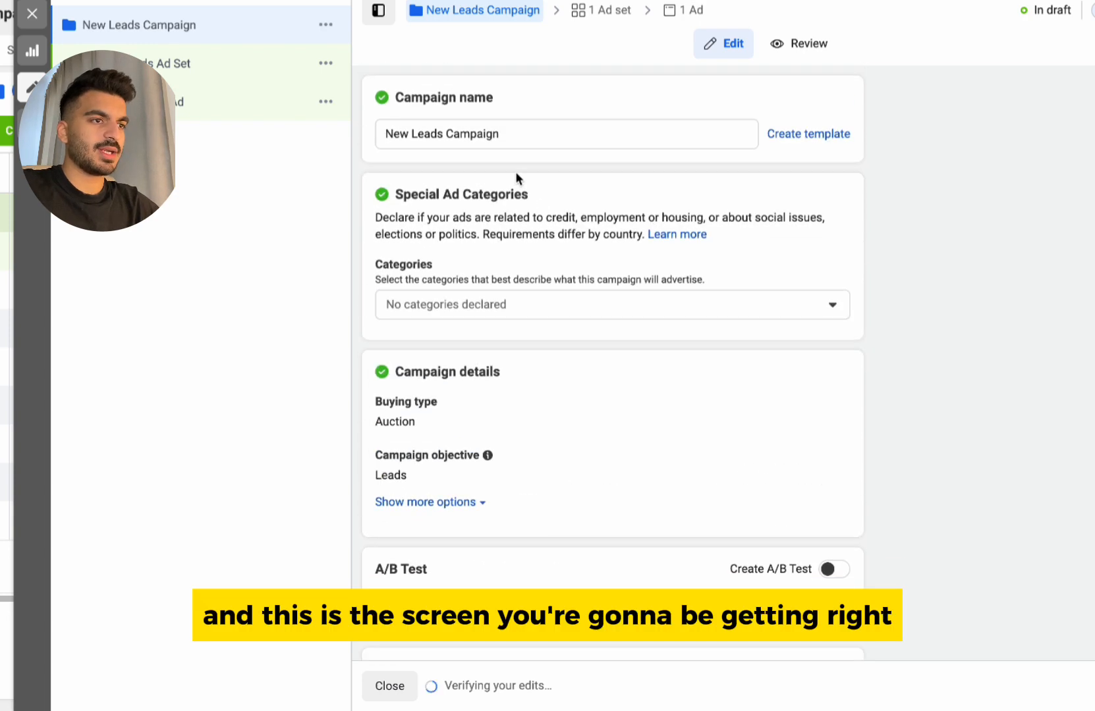
pyautogui.tripleClick(496, 139)
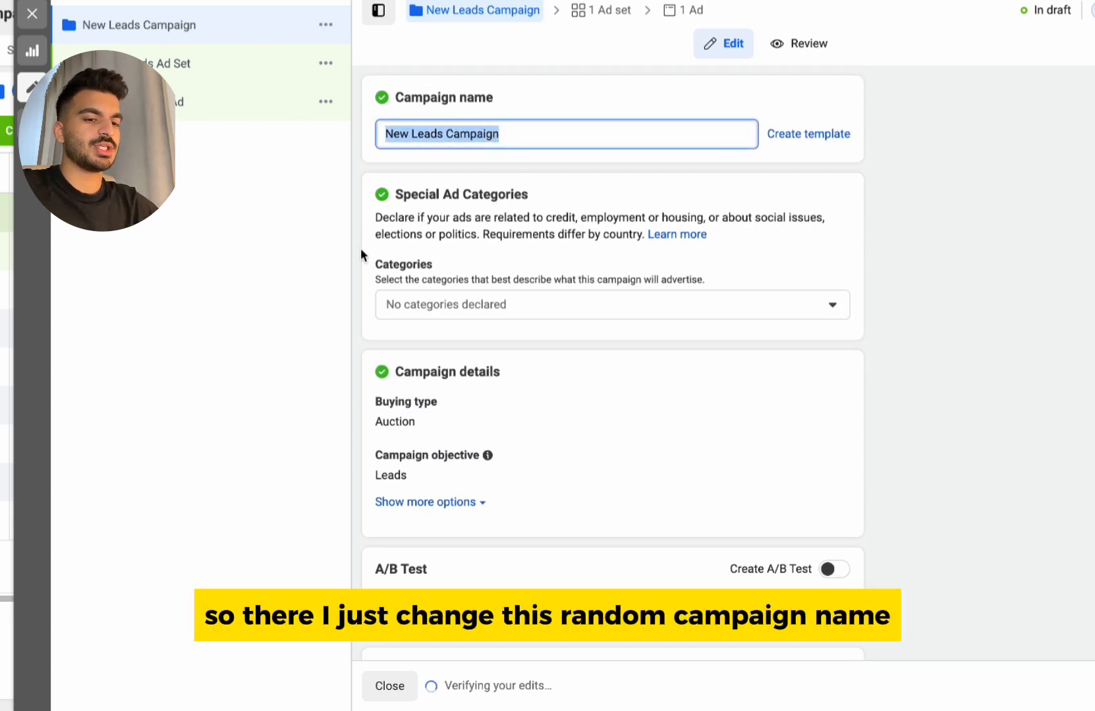
pyautogui.write('Random')
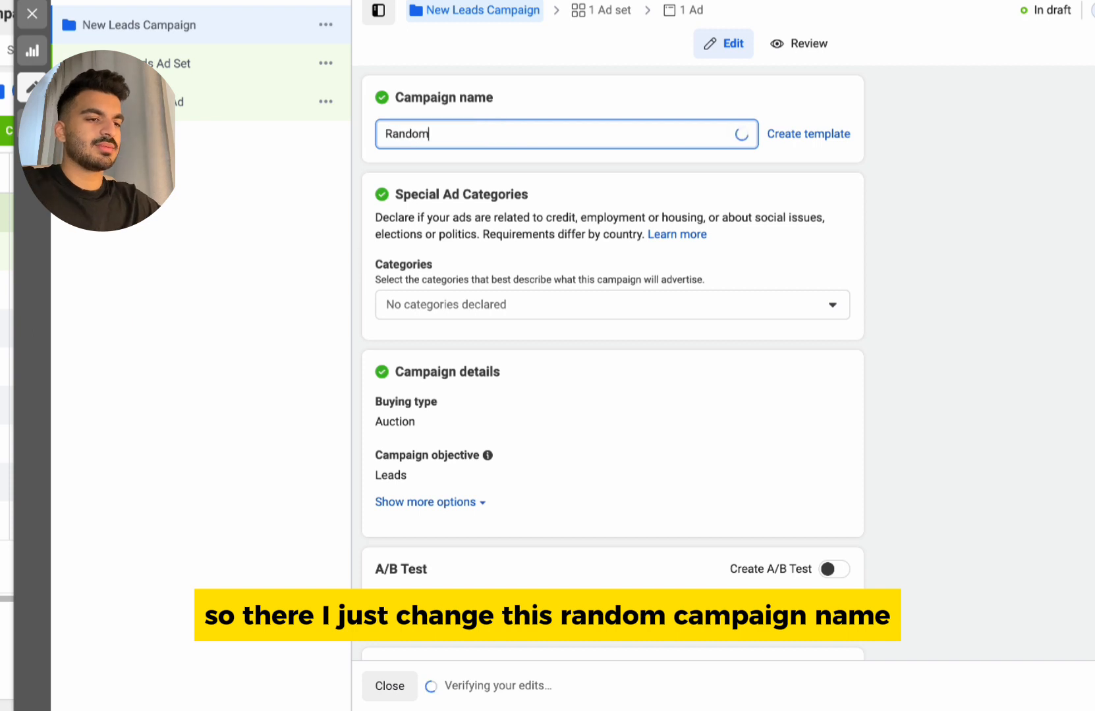
pyautogui.write(' Campaign Name')
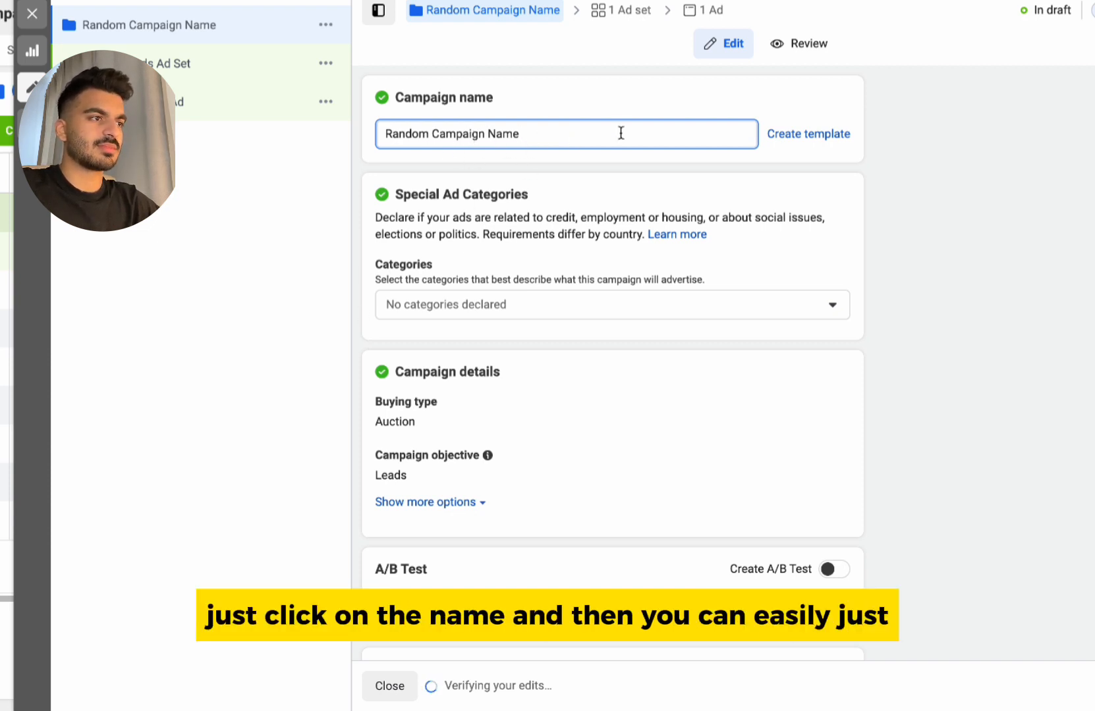
pyautogui.click(605, 212)
# Review the available Special Ad Categories without declaring any of them
pyautogui.scroll(-1, 593, 332)
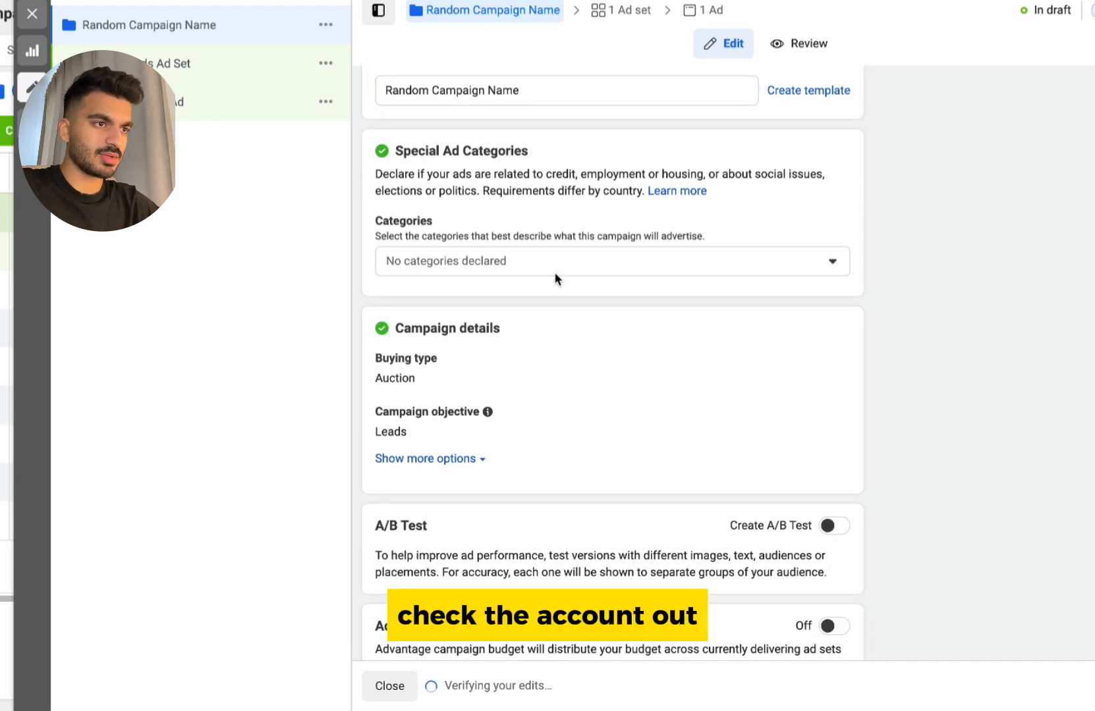
pyautogui.click(542, 268)
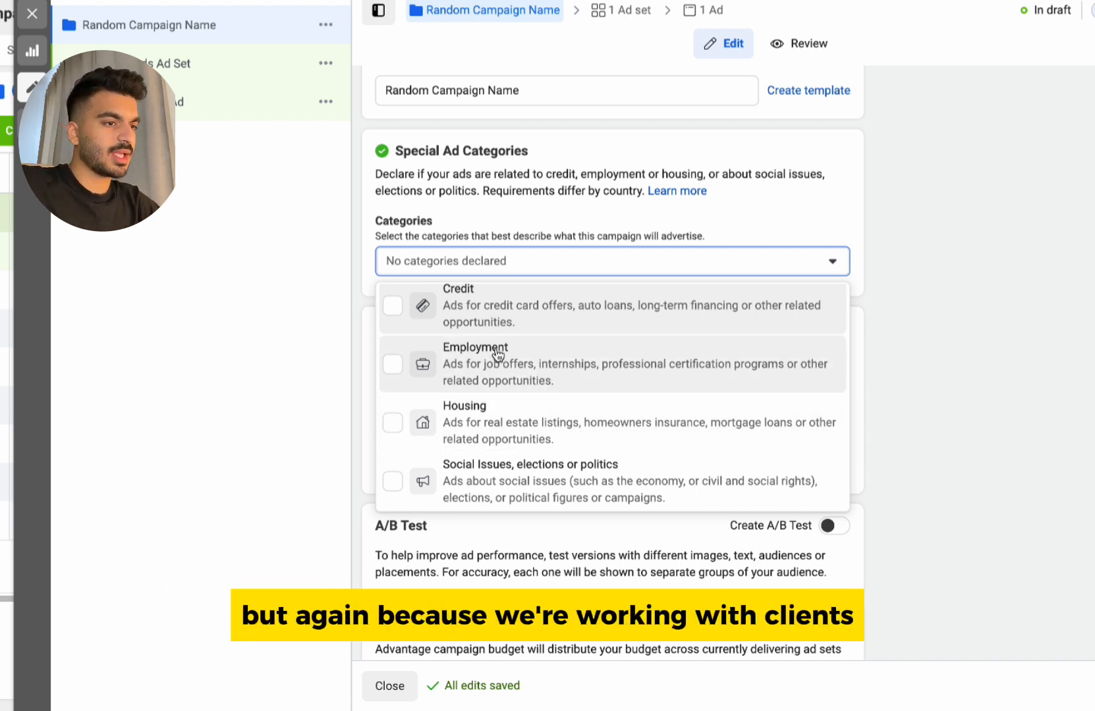
pyautogui.click(537, 269)
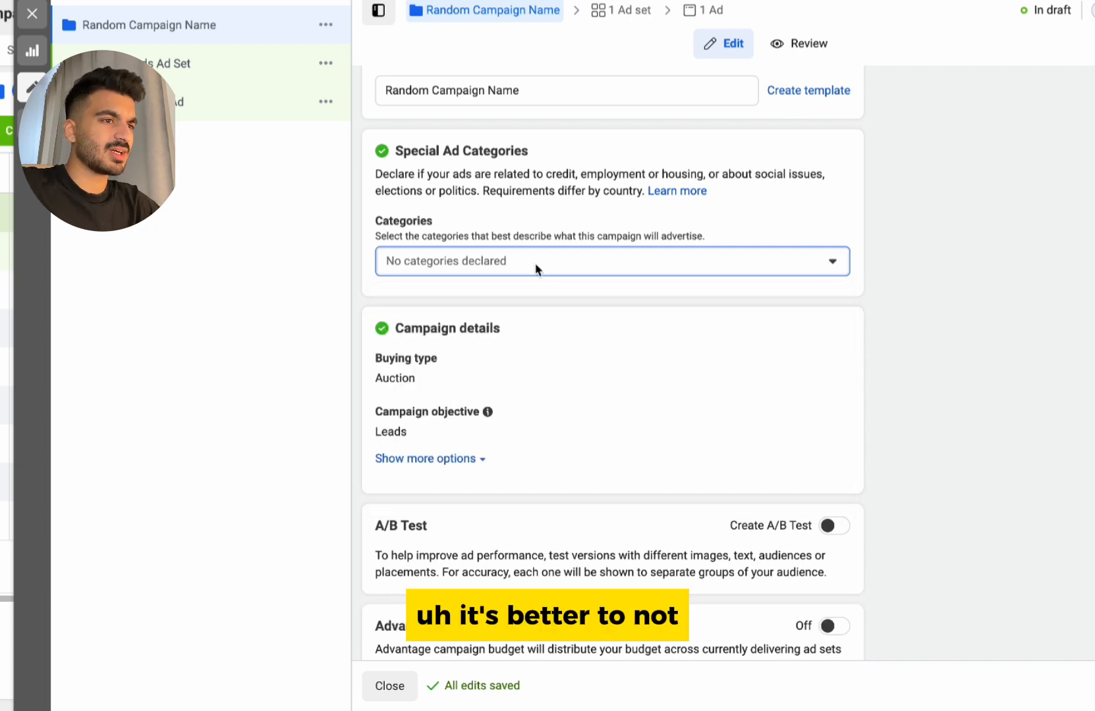
pyautogui.click(467, 263)
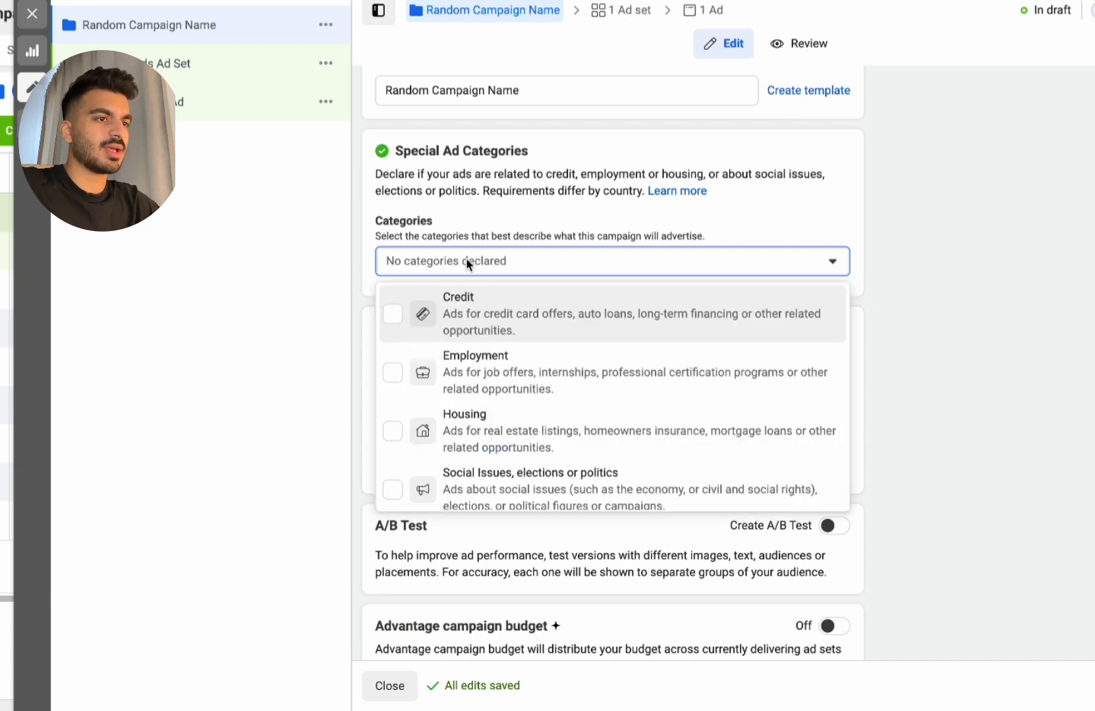
pyautogui.scroll(-1, 562, 400)
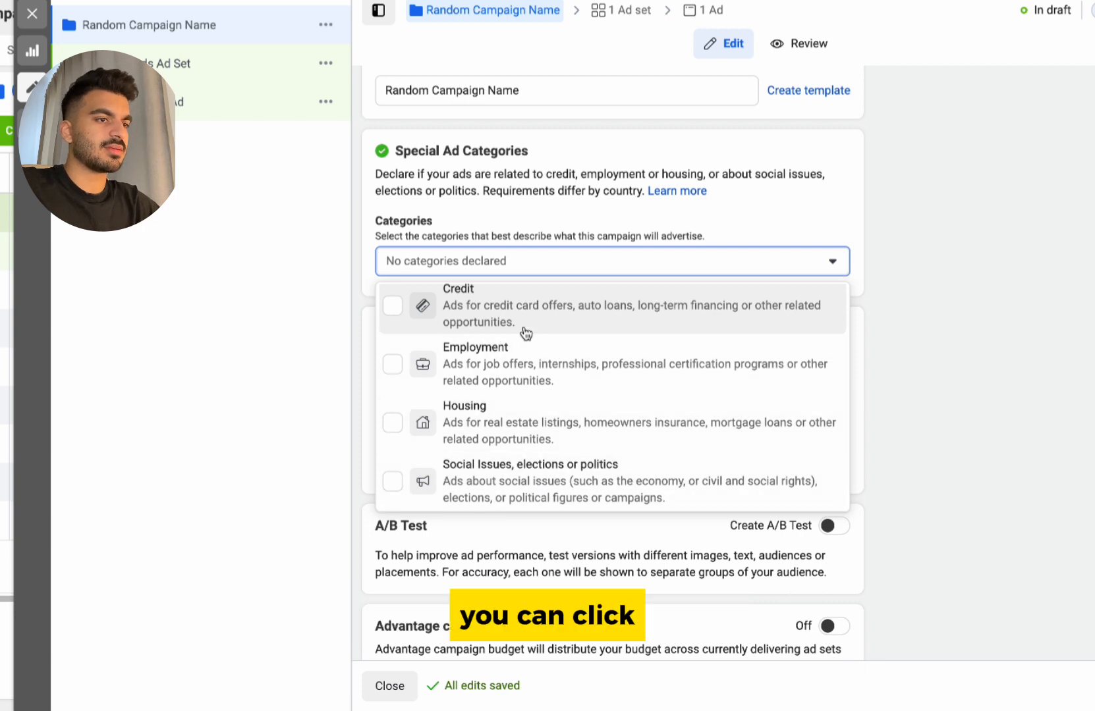
pyautogui.click(538, 257)
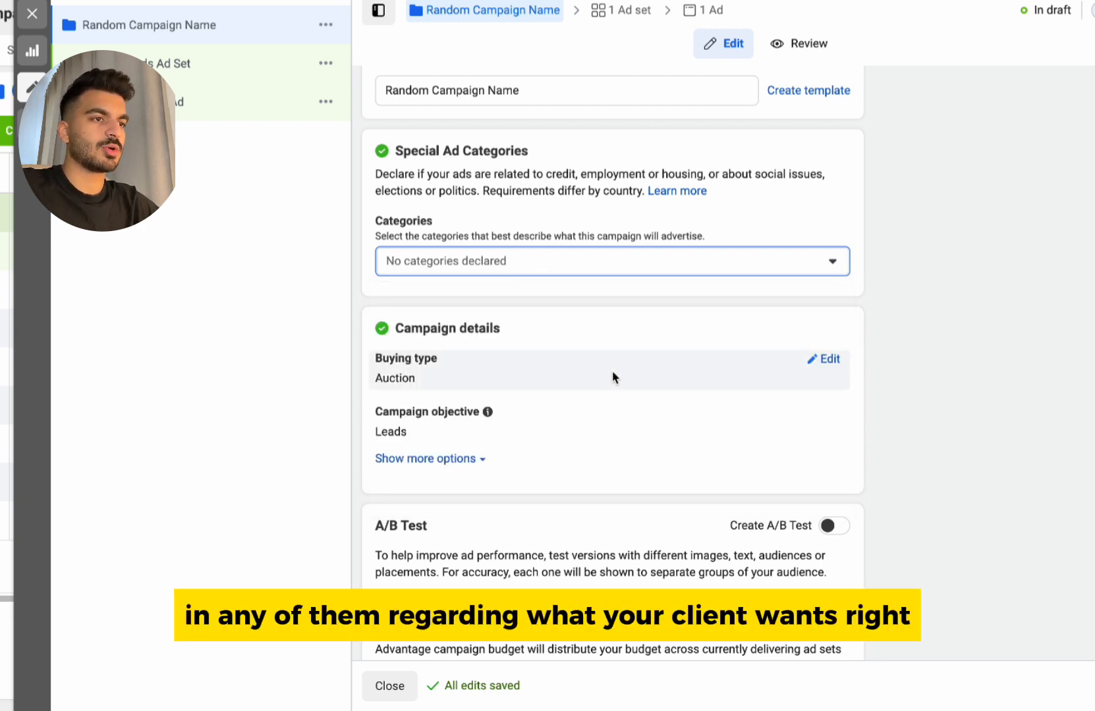
# Expand the additional options in the campaign details to view the optional campaign spending limit
pyautogui.scroll(-1, 611, 374)
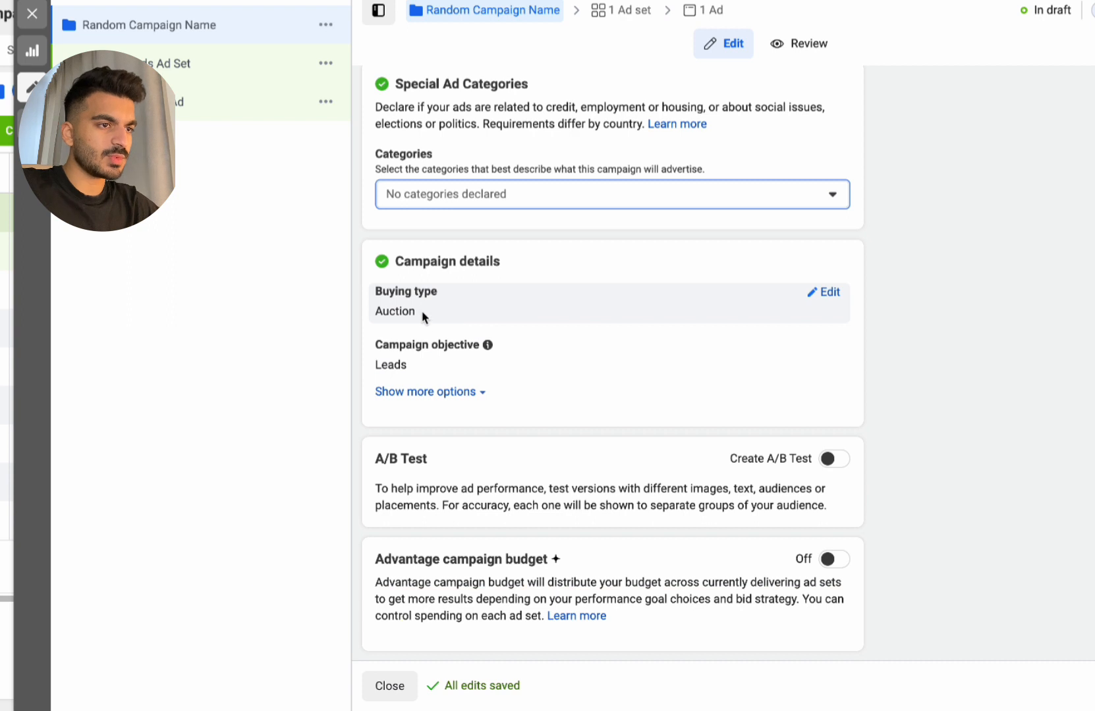
pyautogui.click(435, 392)
pyautogui.scroll(-1, 601, 411)
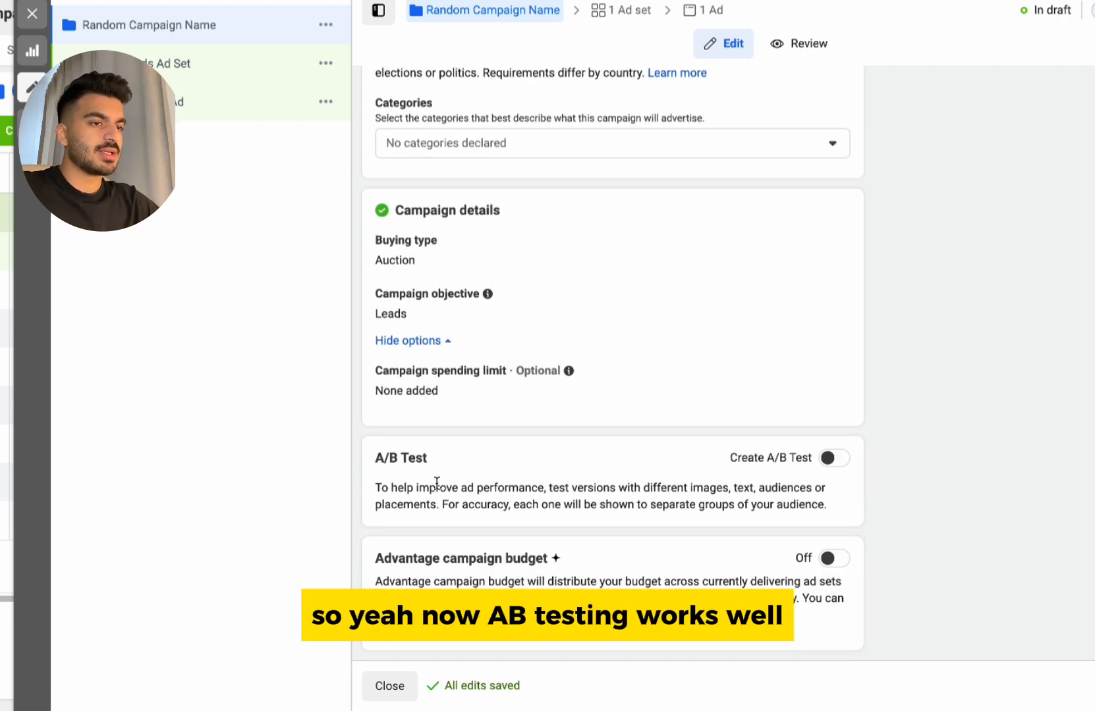
# Try out the A/B test setting for the campaign and switch it back off
pyautogui.click(834, 458)
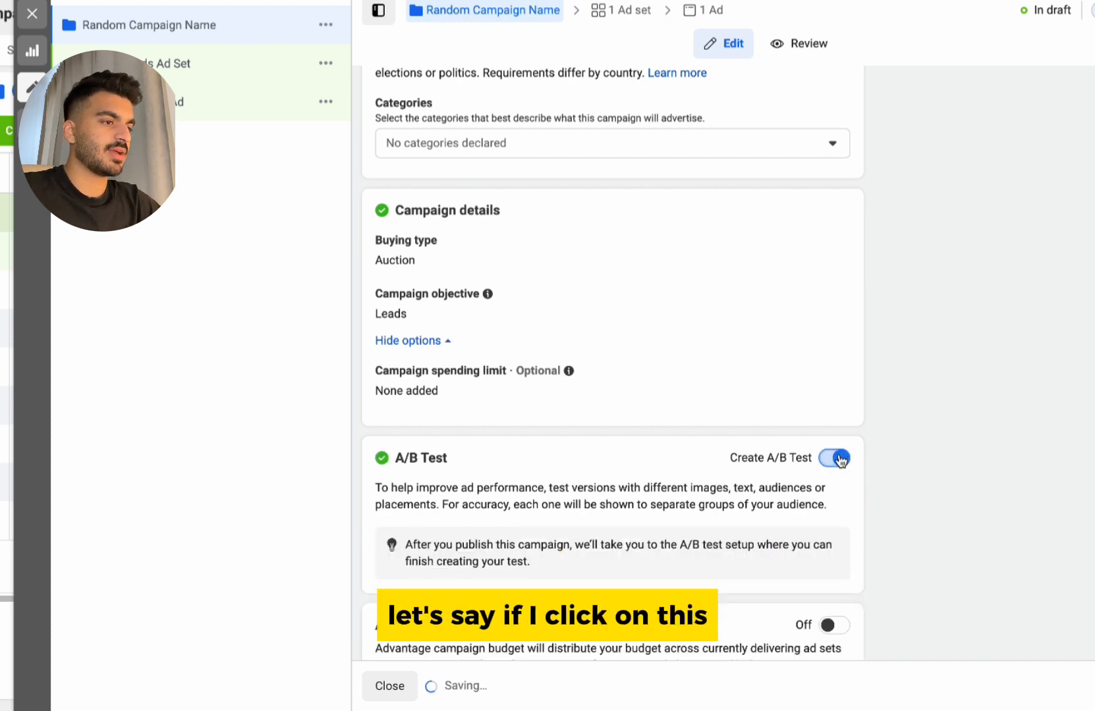
pyautogui.scroll(-2, 632, 483)
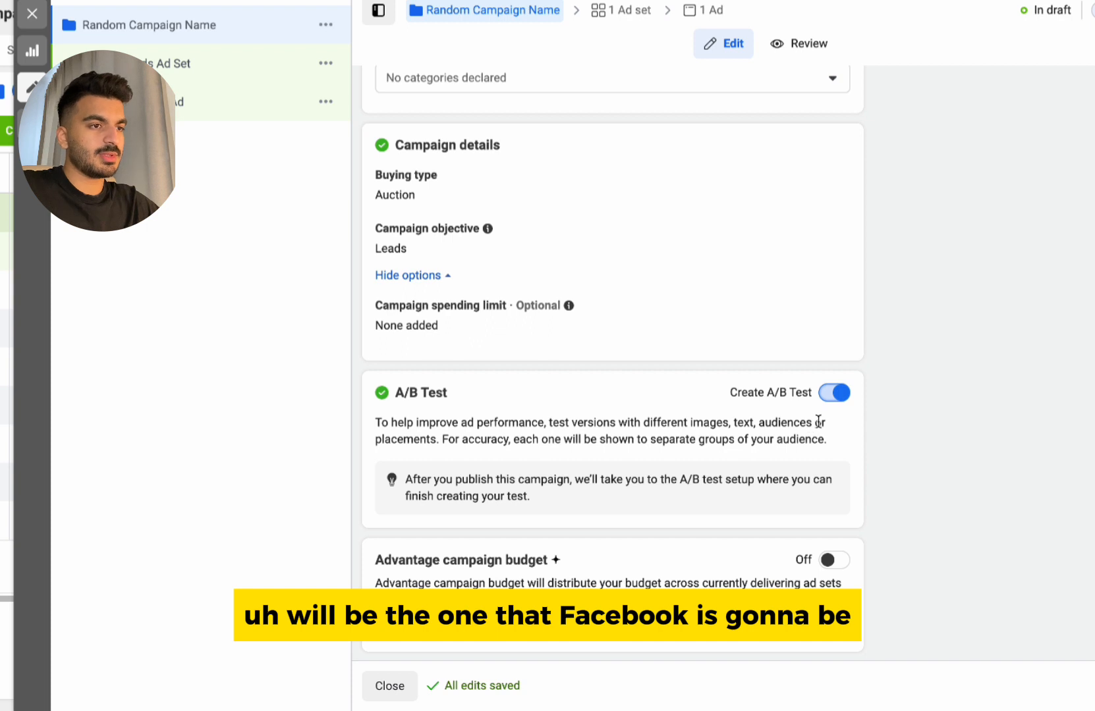
pyautogui.click(834, 393)
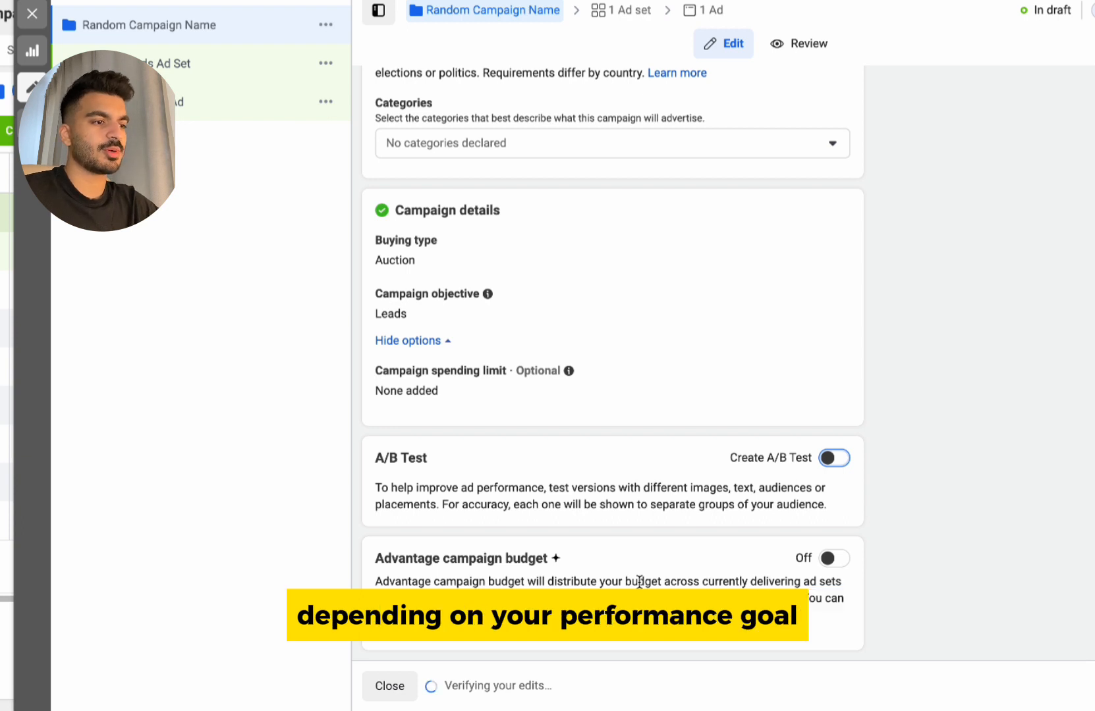
# Turn on Advantage campaign budget to view its budget and bid strategy settings, and turn it back off
pyautogui.click(834, 559)
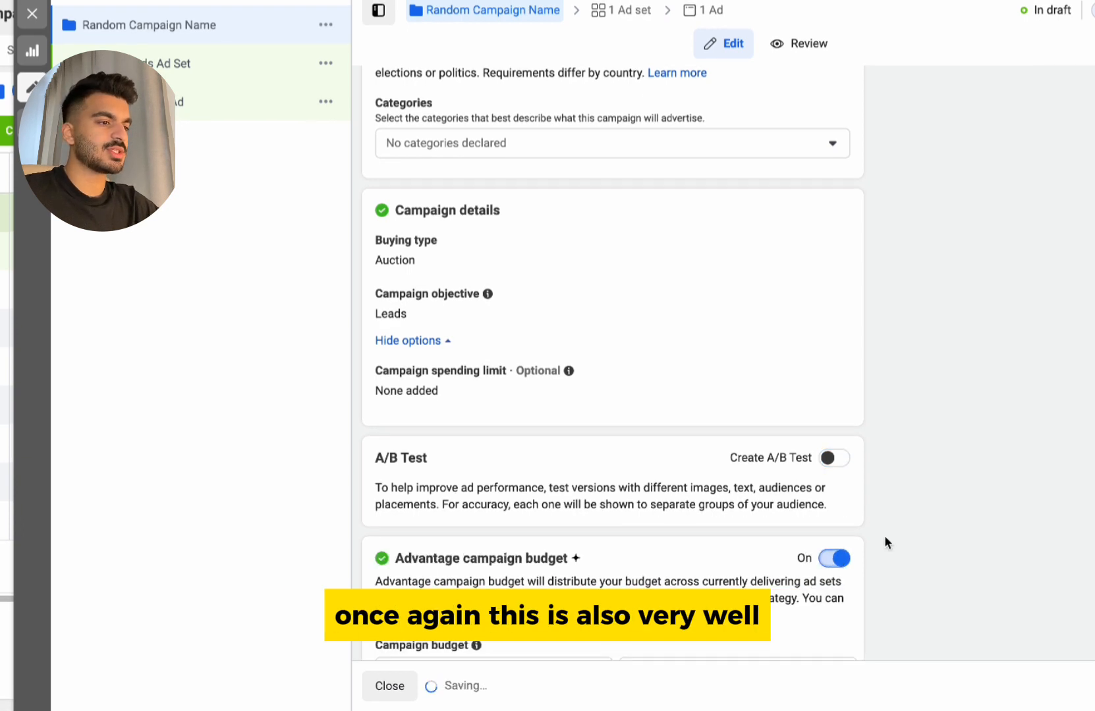
pyautogui.scroll(-3, 745, 552)
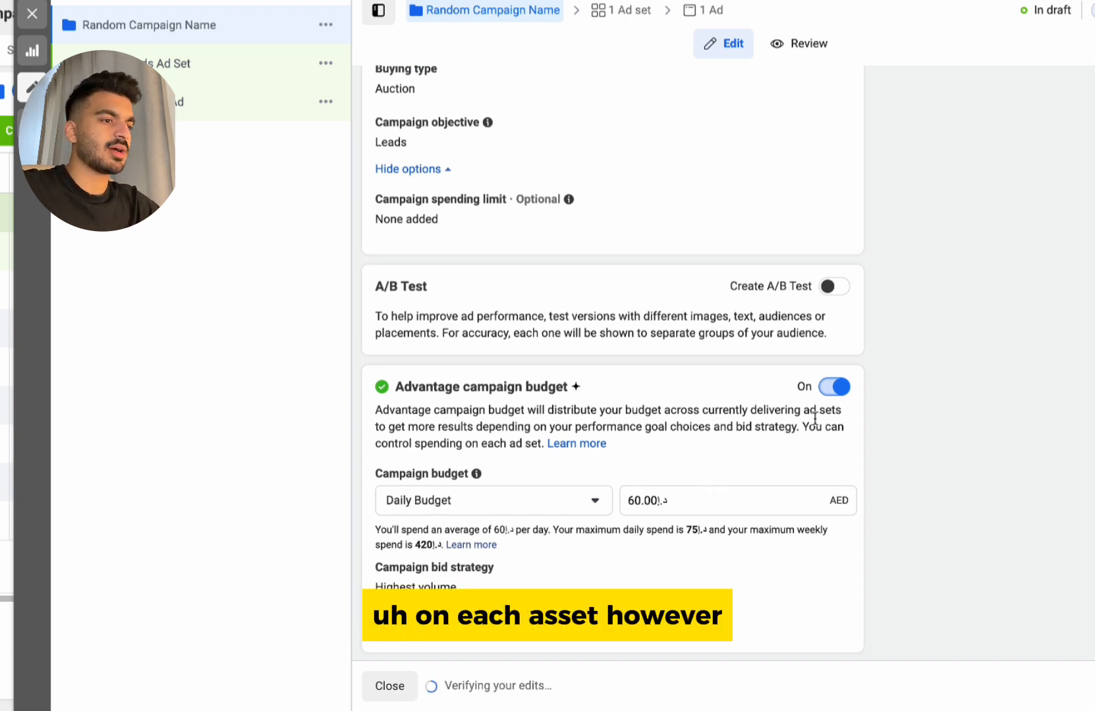
pyautogui.click(837, 394)
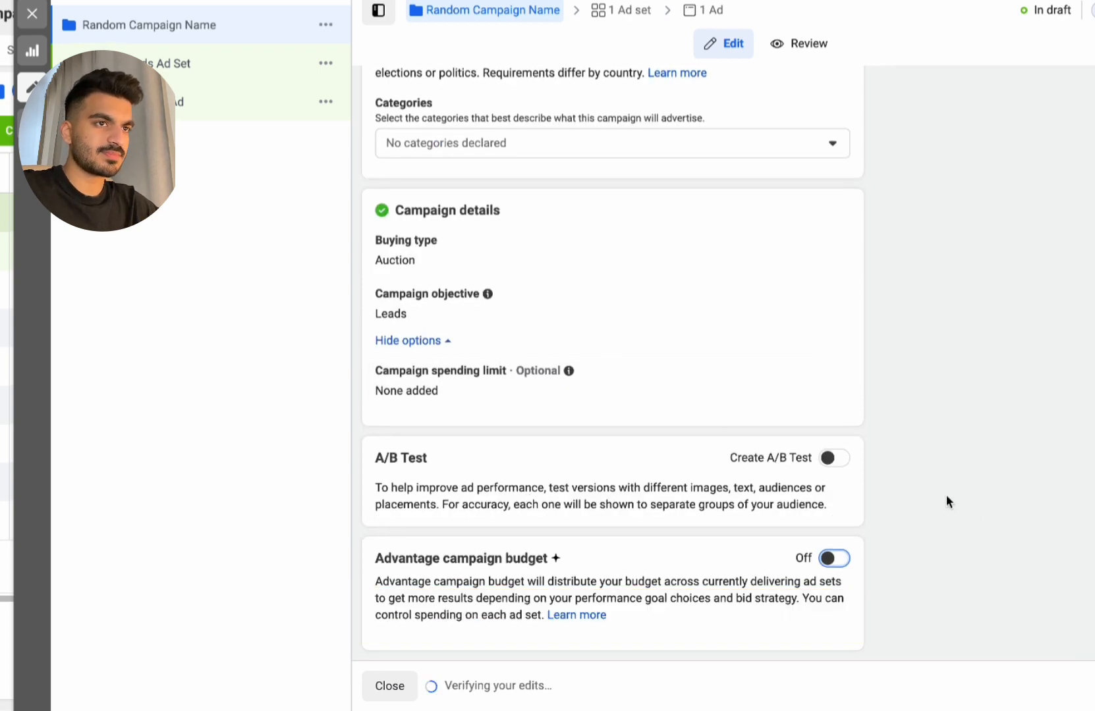
# Proceed to the ad set settings and dismiss the recommendation to switch to Instant forms and Messenger
pyautogui.click(1094, 686)
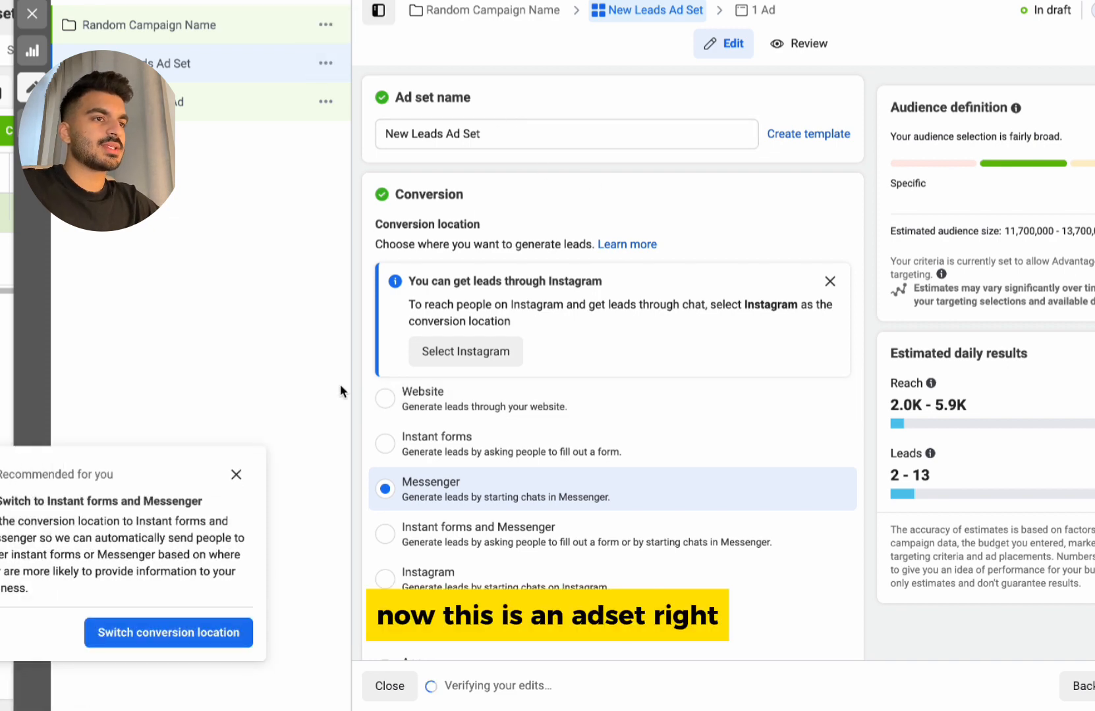
pyautogui.click(237, 474)
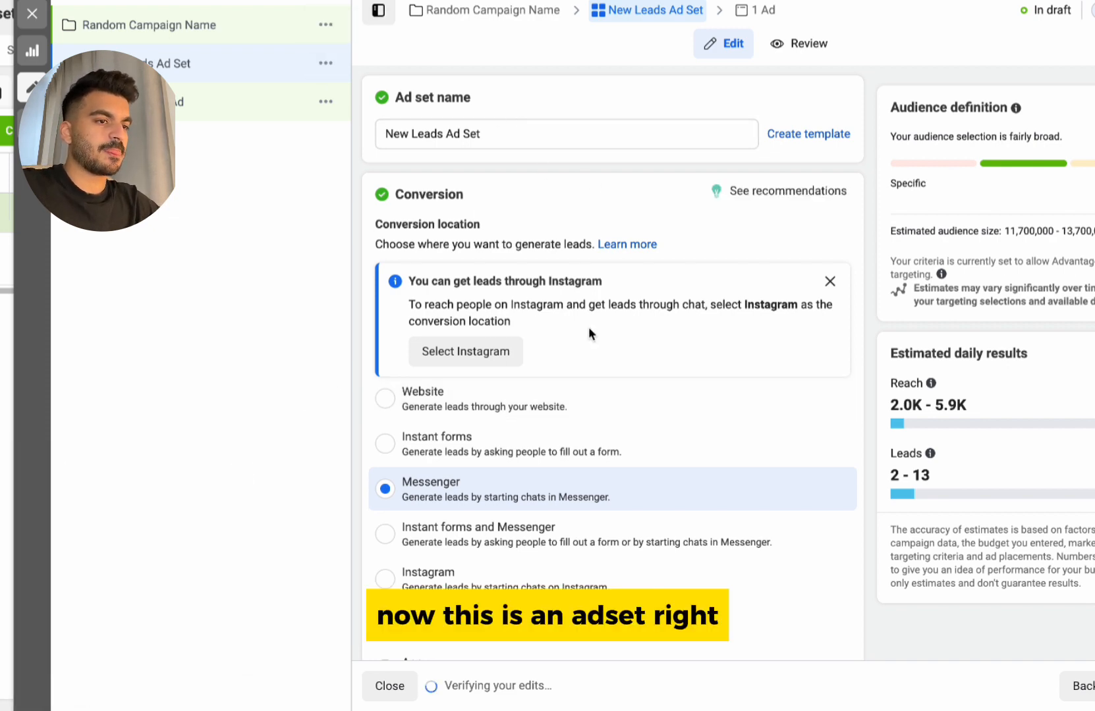
# Set the ad set's conversion location to Instant forms
pyautogui.scroll(-2, 588, 333)
pyautogui.scroll(-6, 591, 336)
pyautogui.scroll(6, 591, 332)
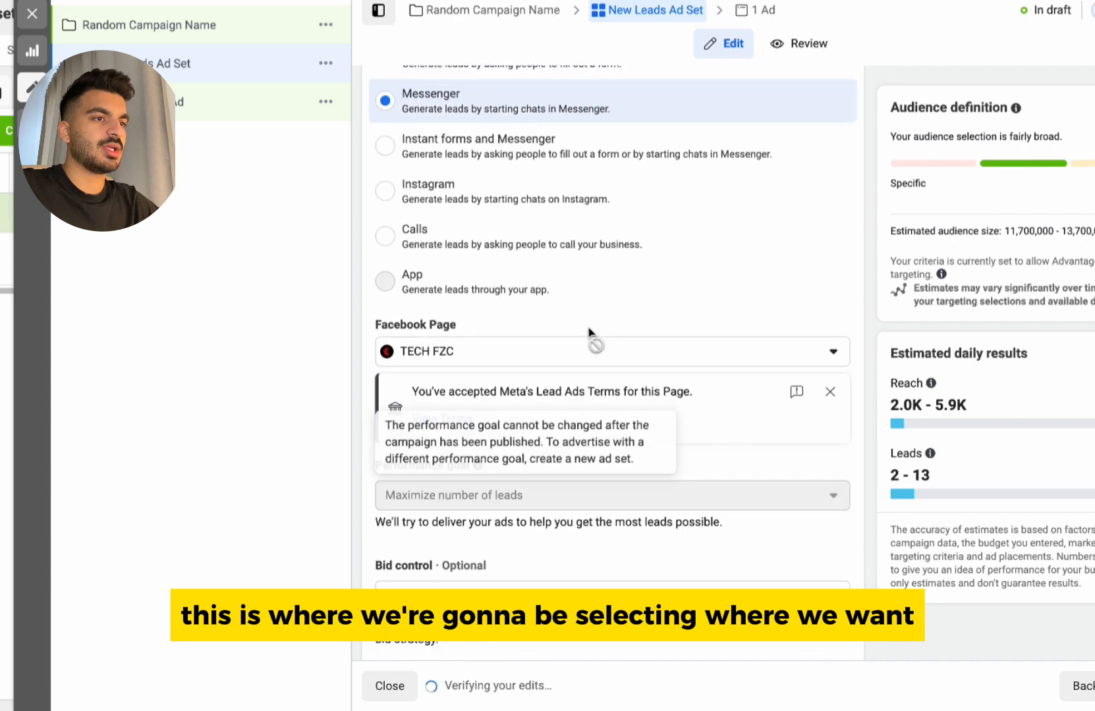
pyautogui.scroll(-10, 588, 332)
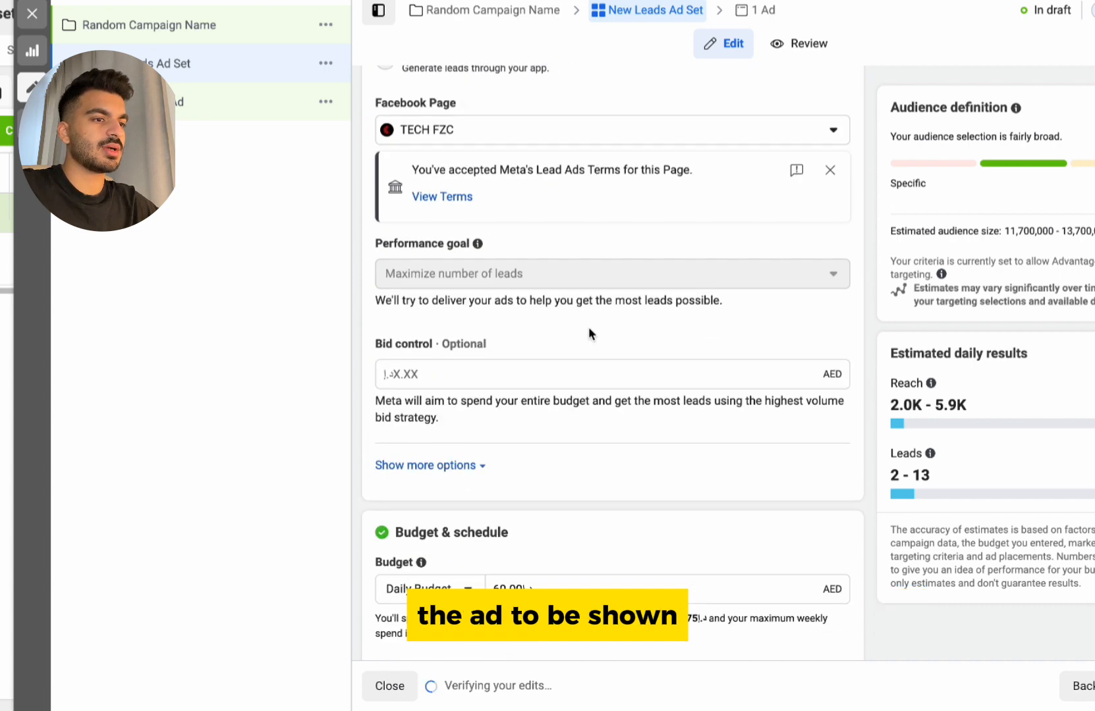
pyautogui.scroll(10, 588, 333)
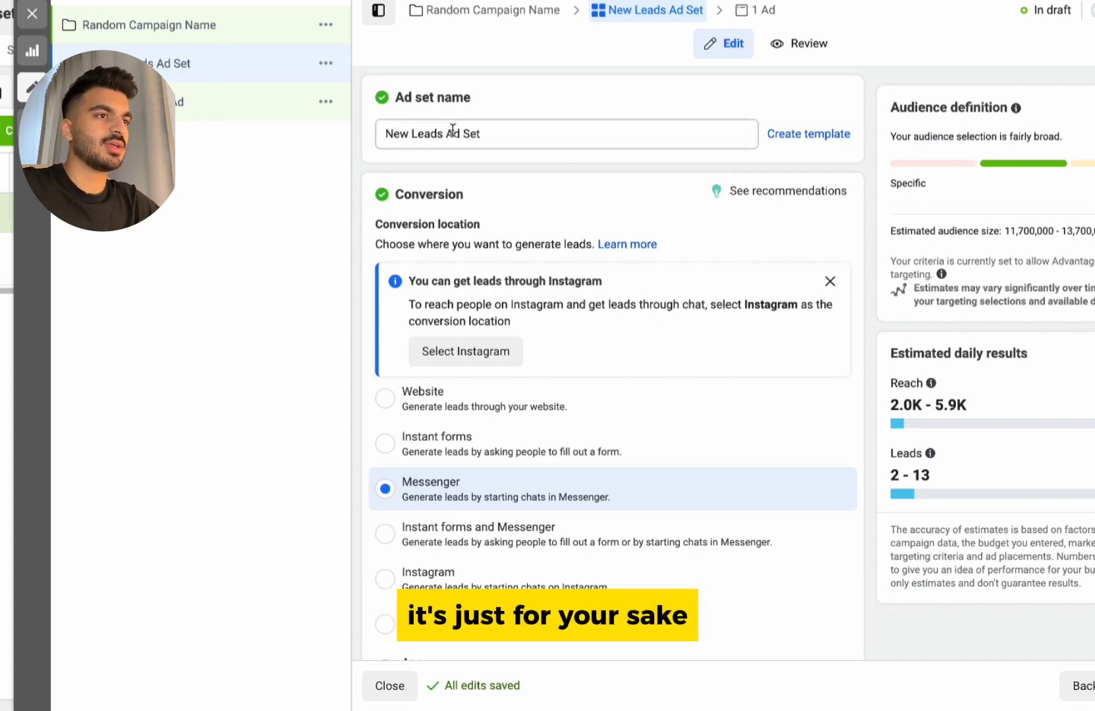
pyautogui.scroll(-1, 484, 147)
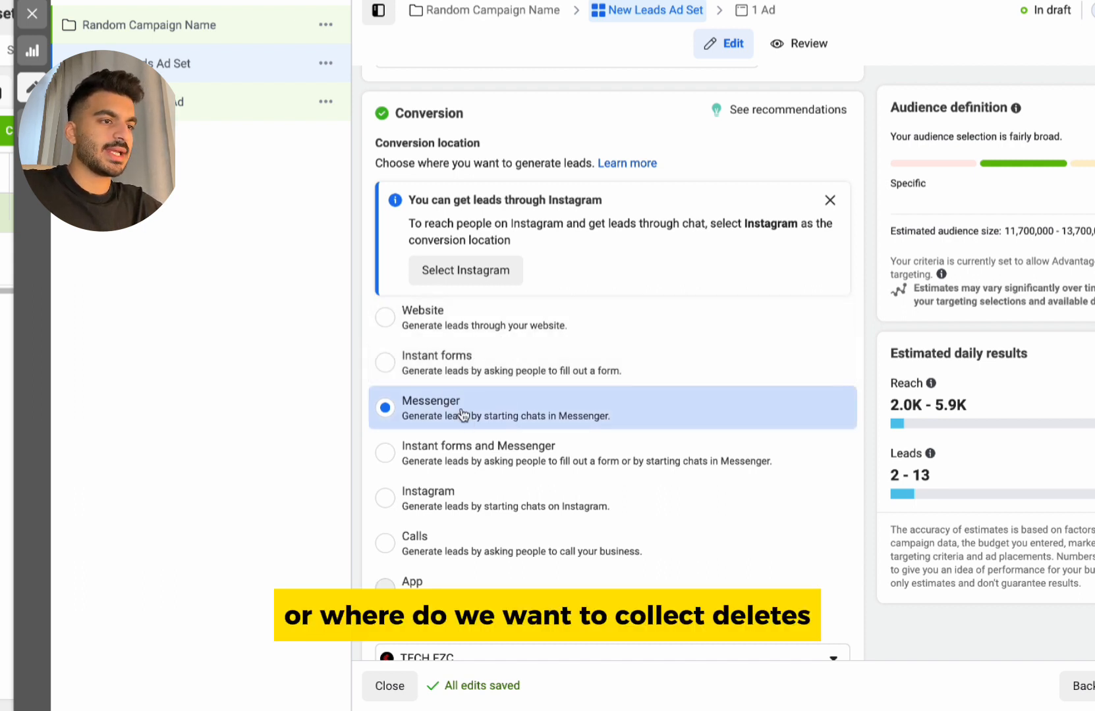
pyautogui.click(423, 366)
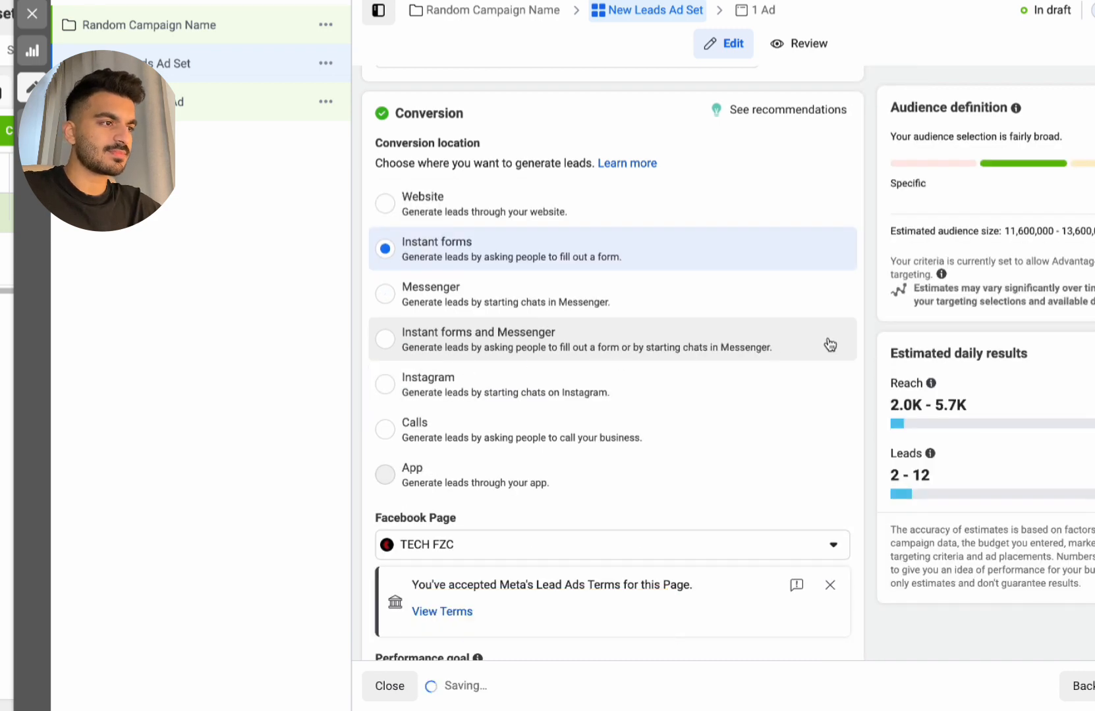
# Try out Messenger, Calls, and Instant forms and Messenger as the ad set's conversion location, and return to Instant forms
pyautogui.scroll(-5, 586, 448)
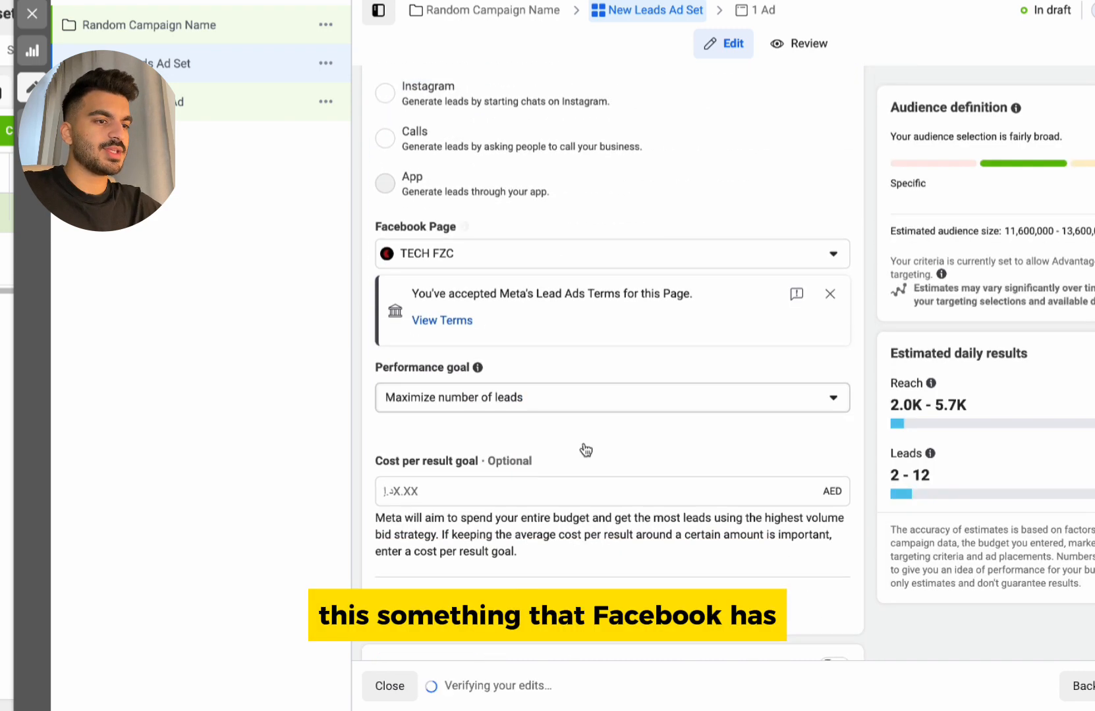
pyautogui.scroll(-2, 585, 449)
pyautogui.scroll(6, 585, 449)
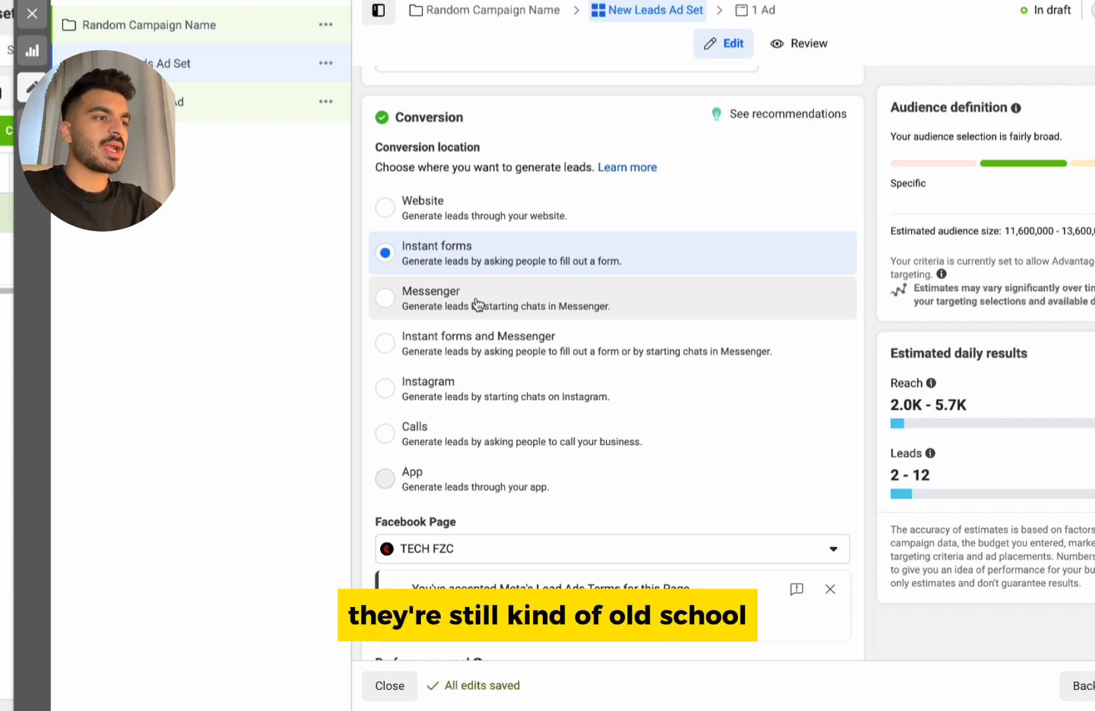
pyautogui.click(470, 306)
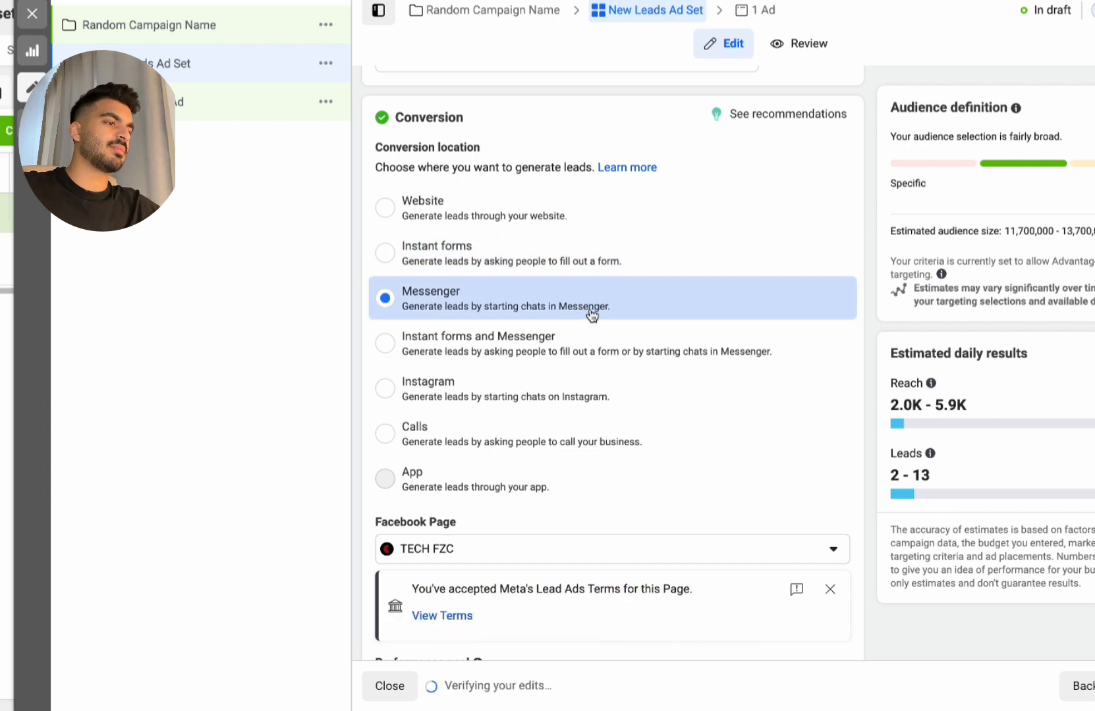
pyautogui.click(493, 436)
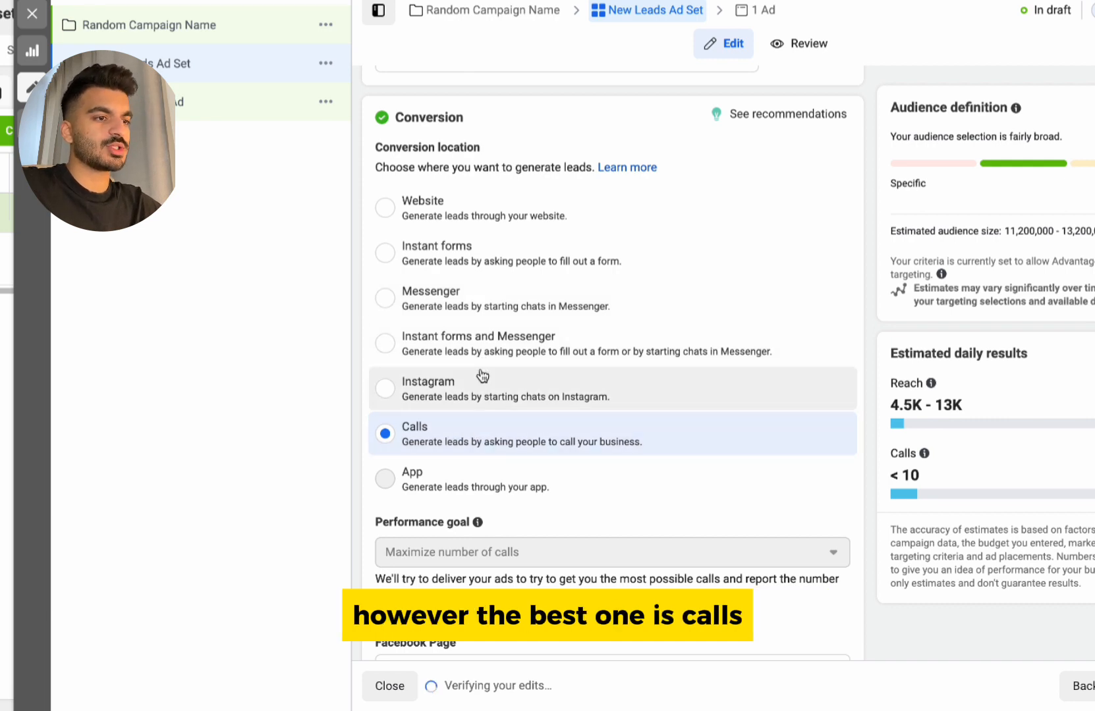
pyautogui.click(479, 346)
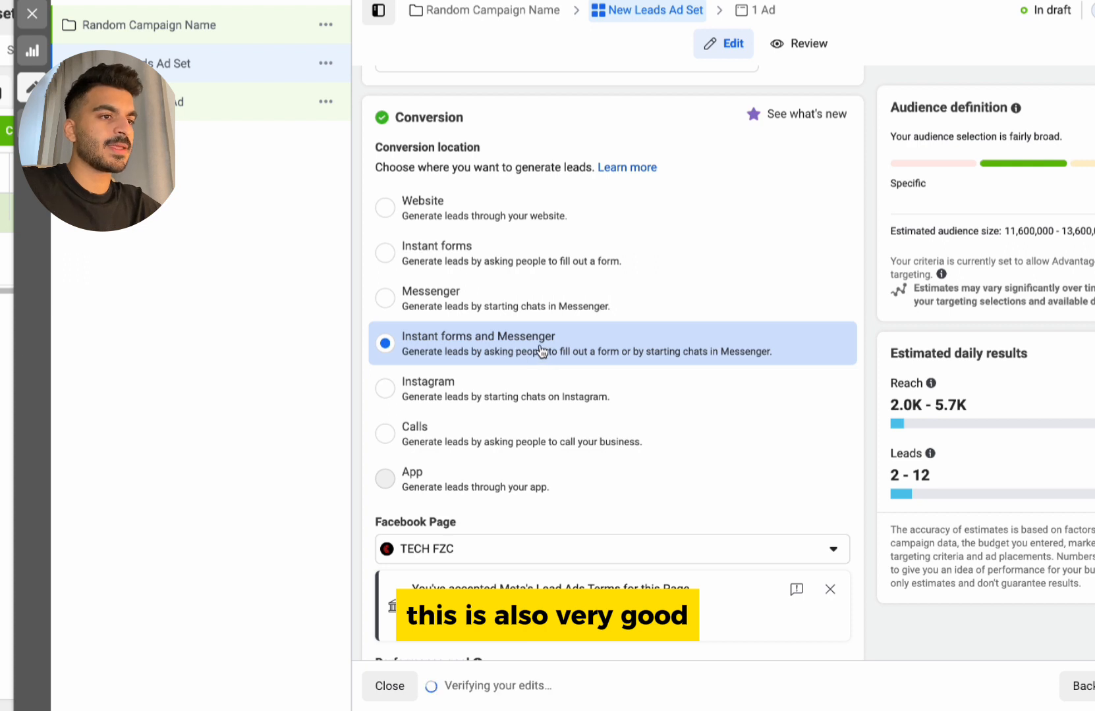
pyautogui.click(498, 301)
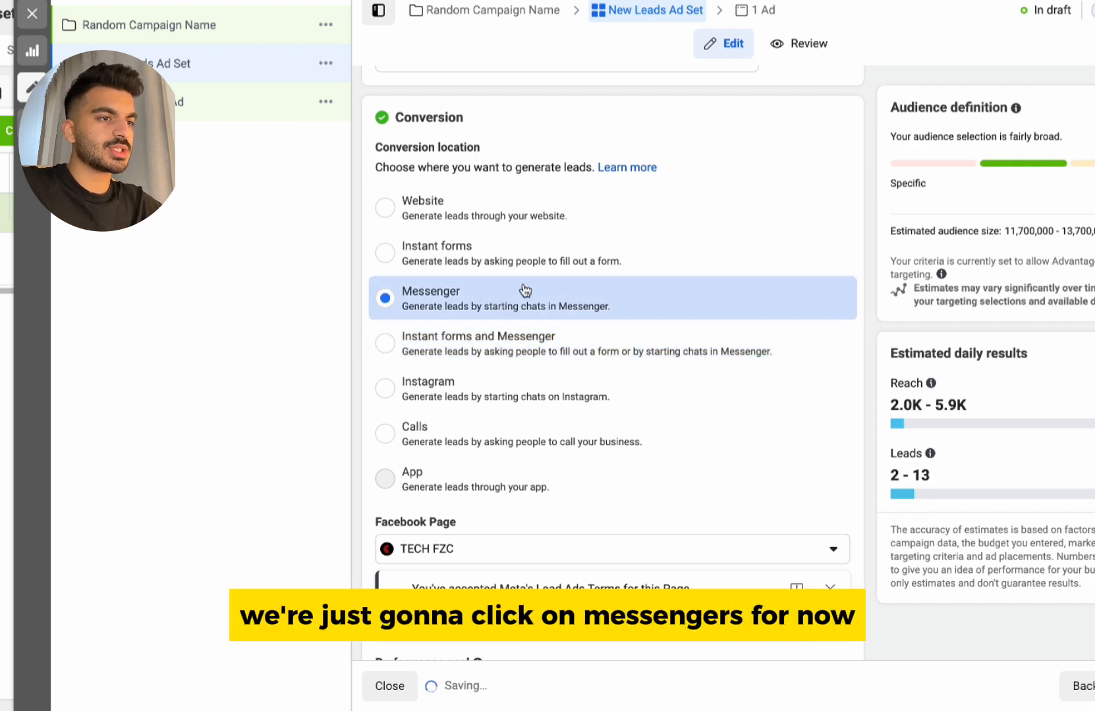
pyautogui.click(482, 252)
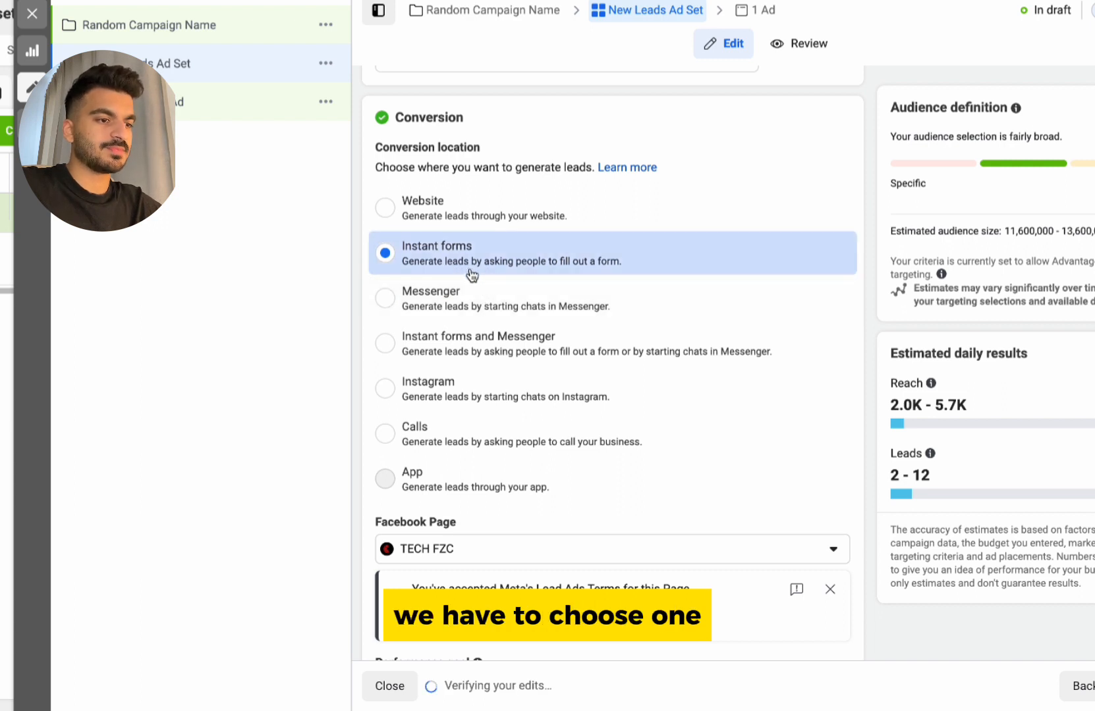
# Set the ad set's conversion location to Messenger
pyautogui.click(479, 299)
pyautogui.scroll(-3, 502, 305)
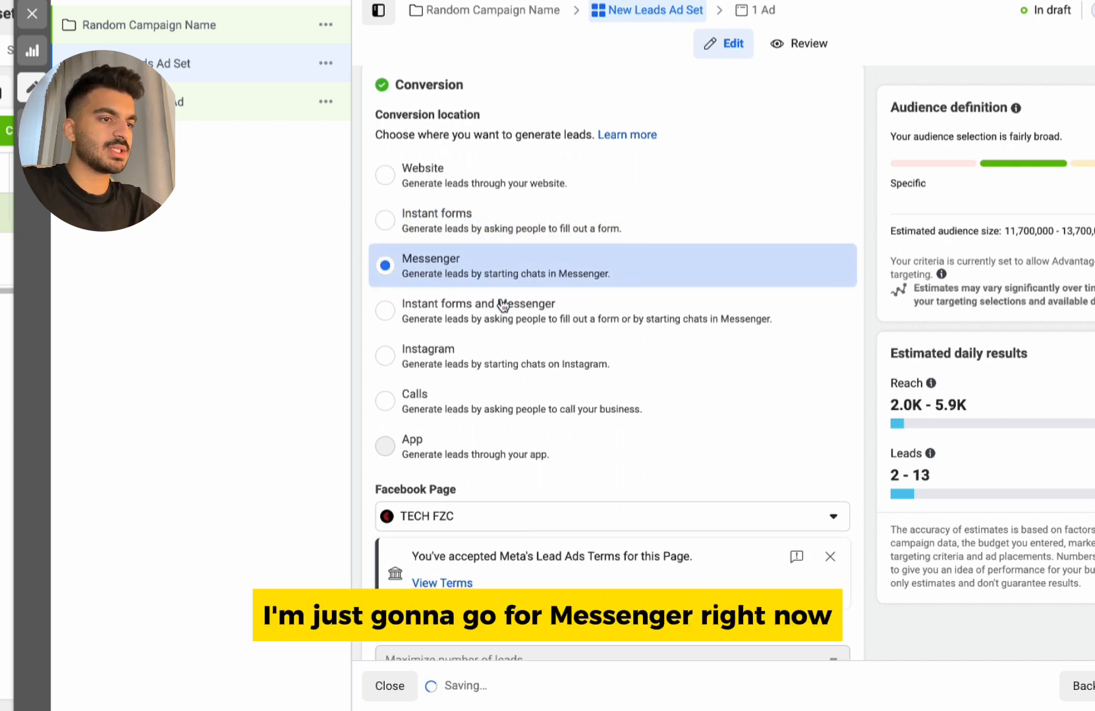
pyautogui.scroll(4, 503, 305)
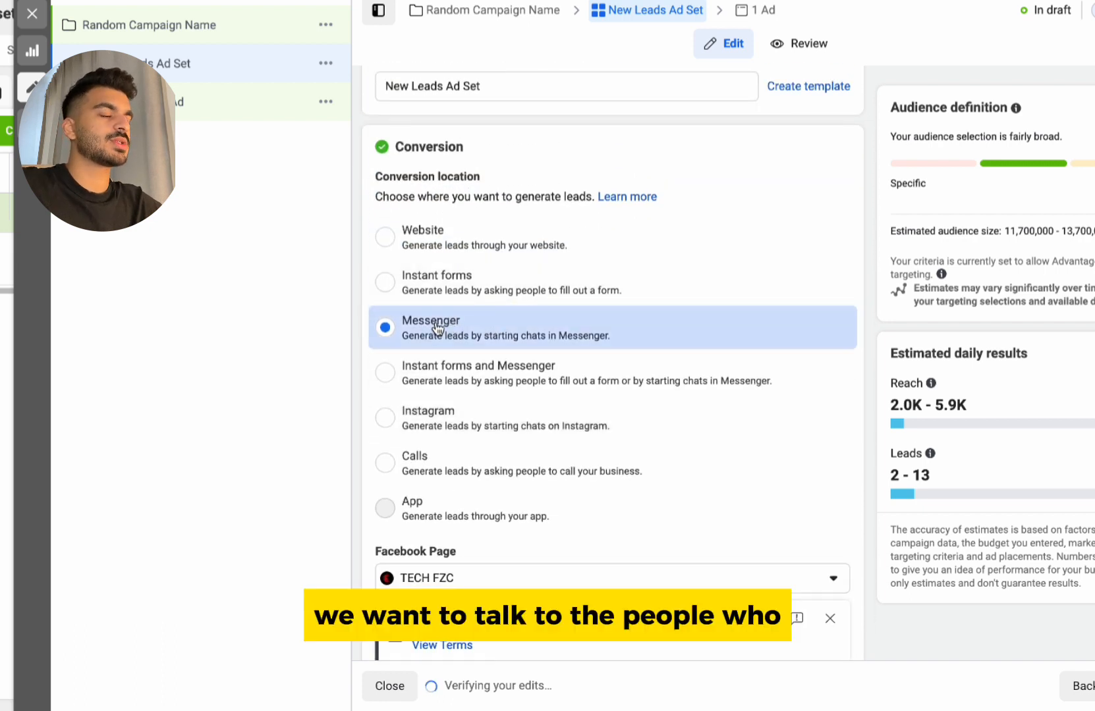
pyautogui.scroll(-1, 448, 323)
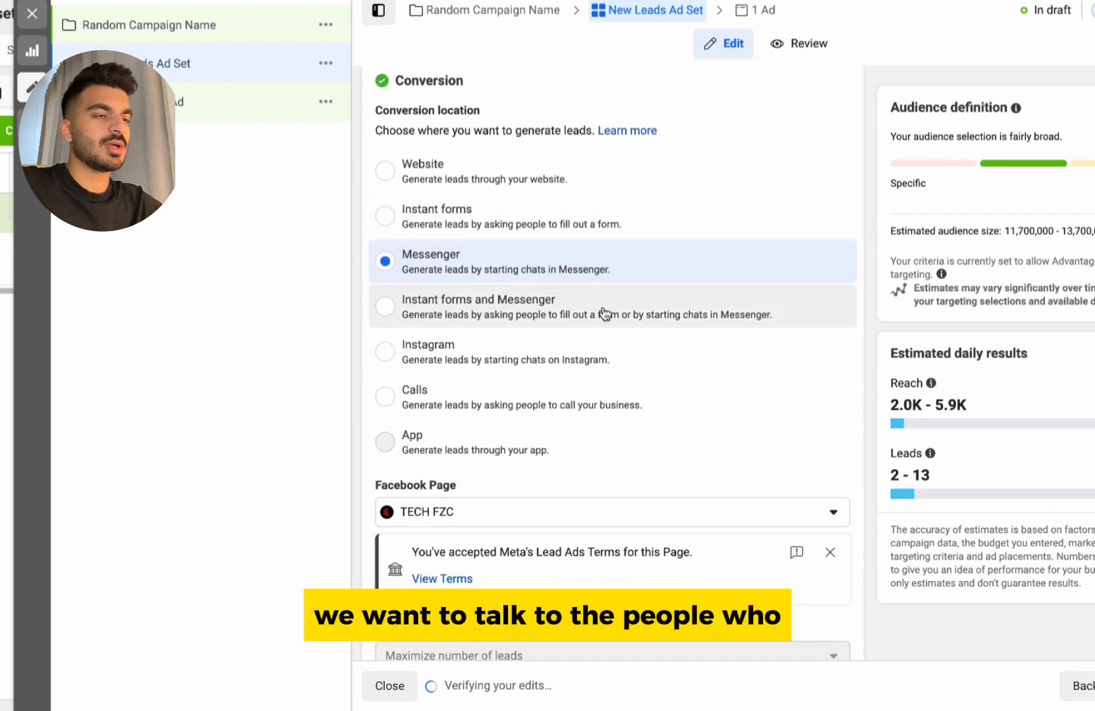
# Review the ad set's Facebook Page and performance goal settings, and open the optional bid control amount for editing
pyautogui.scroll(-4, 552, 518)
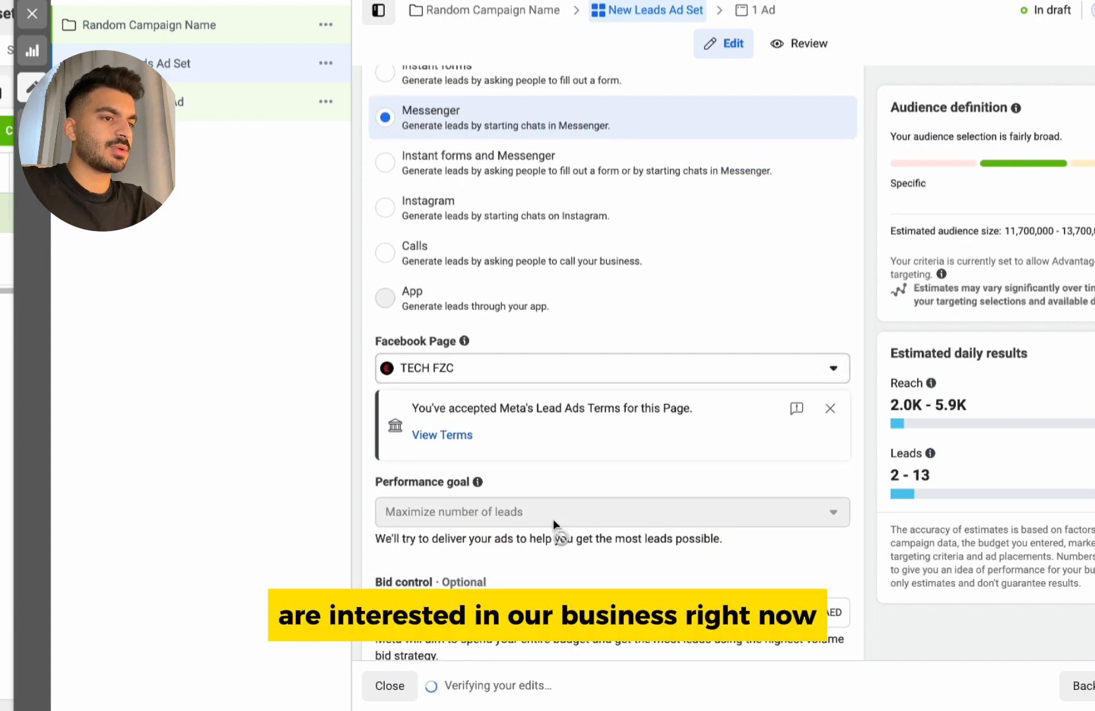
pyautogui.scroll(-1, 553, 518)
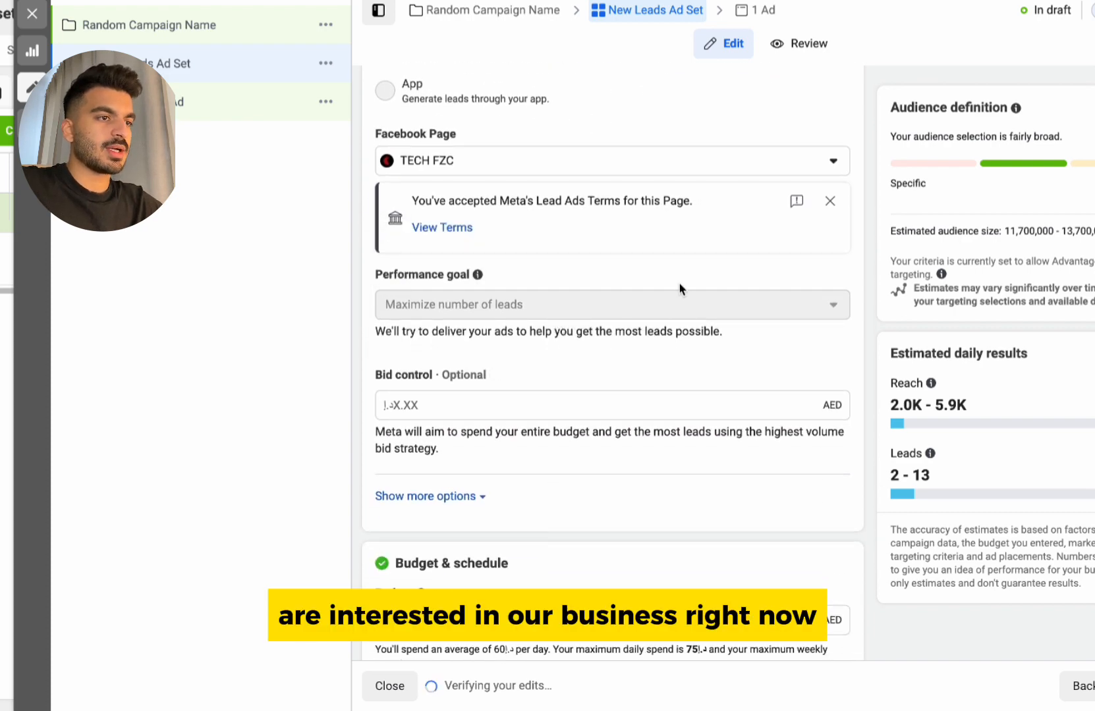
pyautogui.scroll(-1, 553, 380)
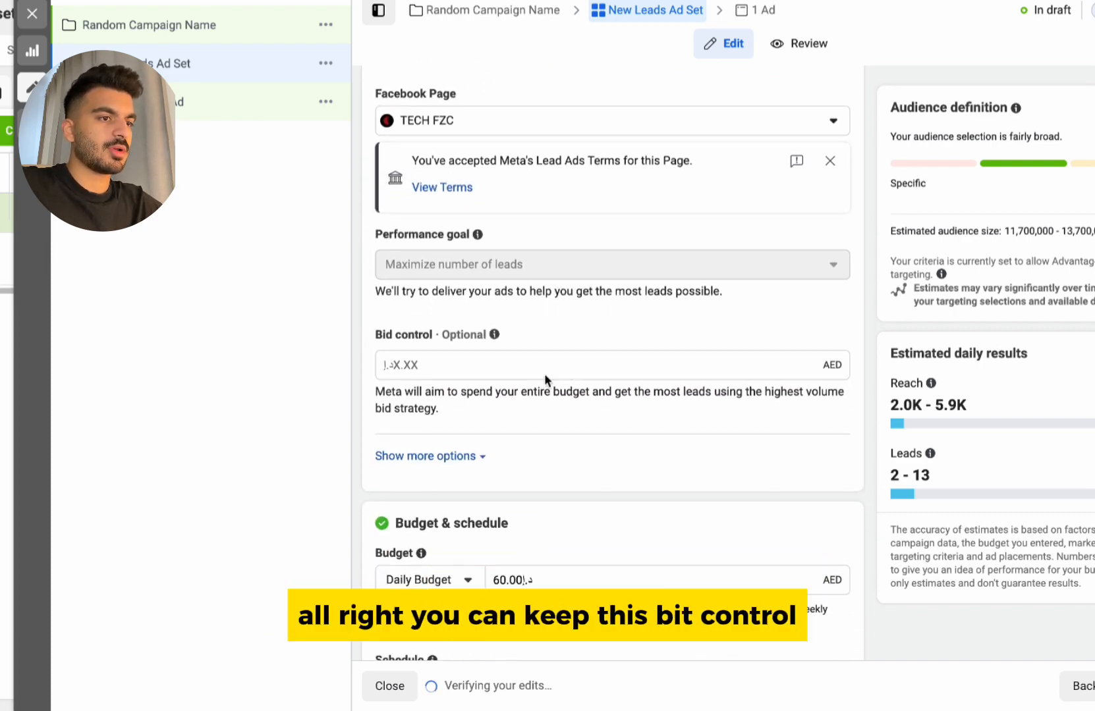
pyautogui.click(500, 363)
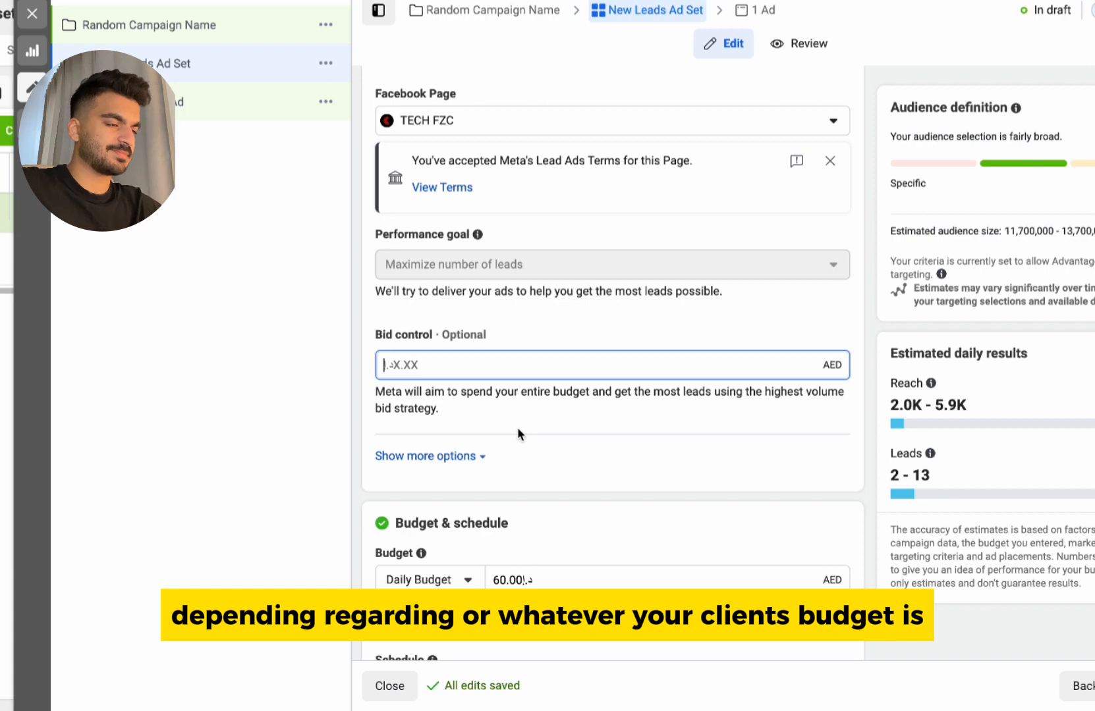
pyautogui.scroll(-1, 518, 432)
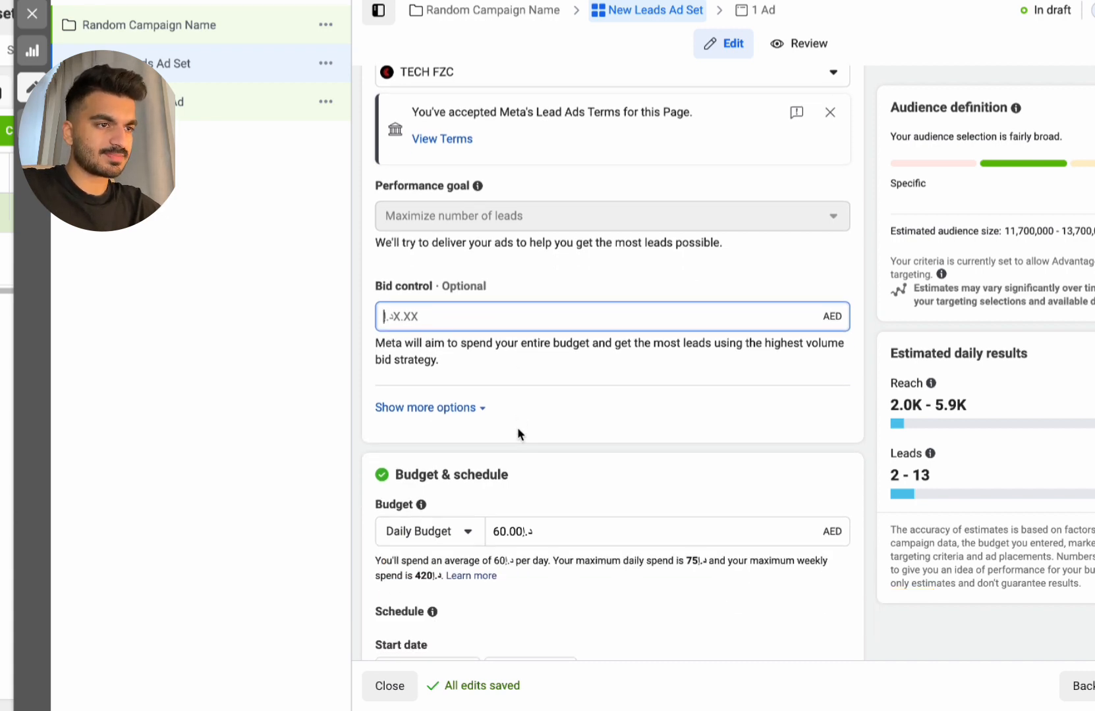
# Set the ad set's daily budget to 30.00 AED
pyautogui.scroll(-3, 484, 357)
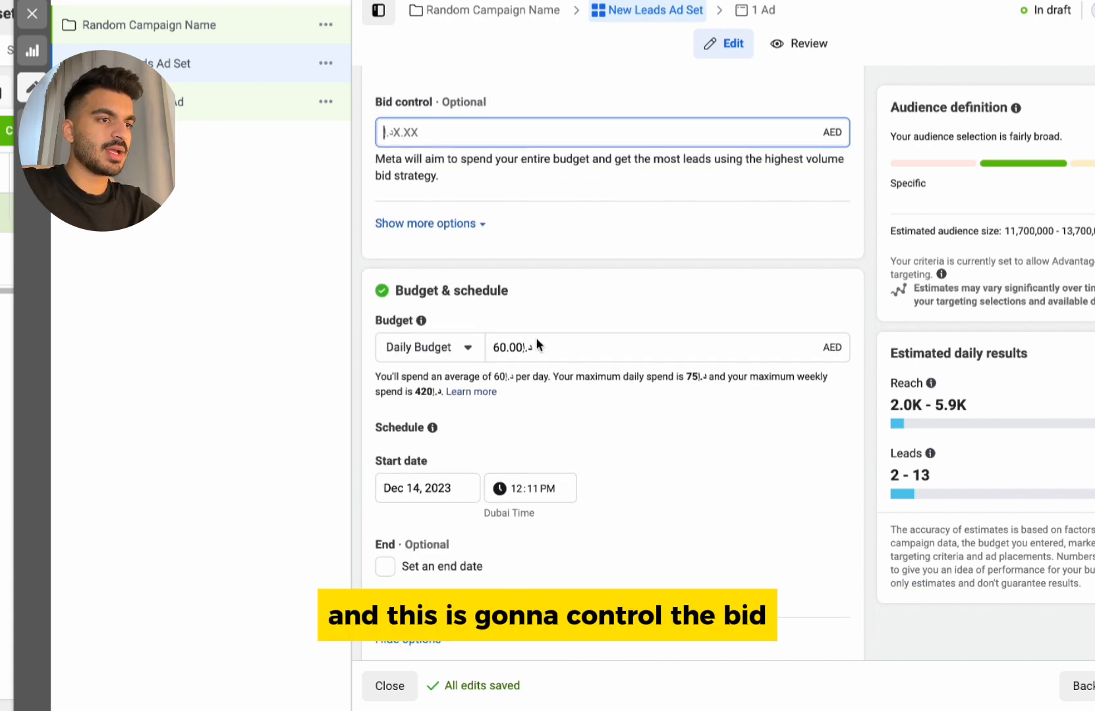
pyautogui.click(580, 346)
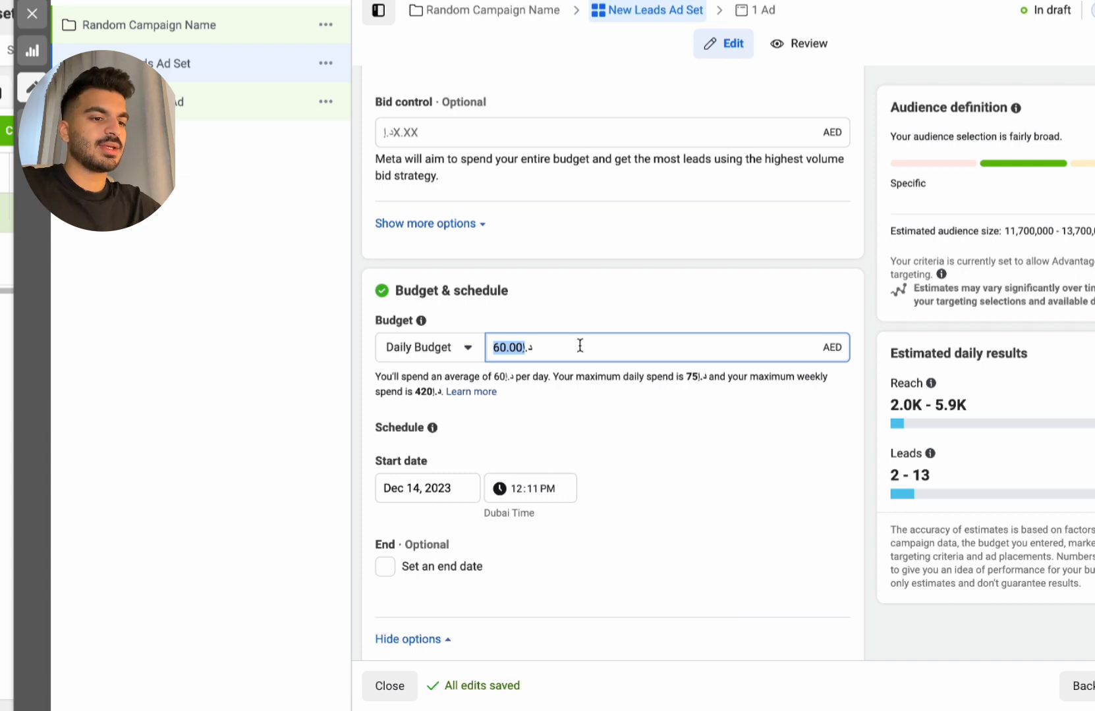
pyautogui.write('20.د')
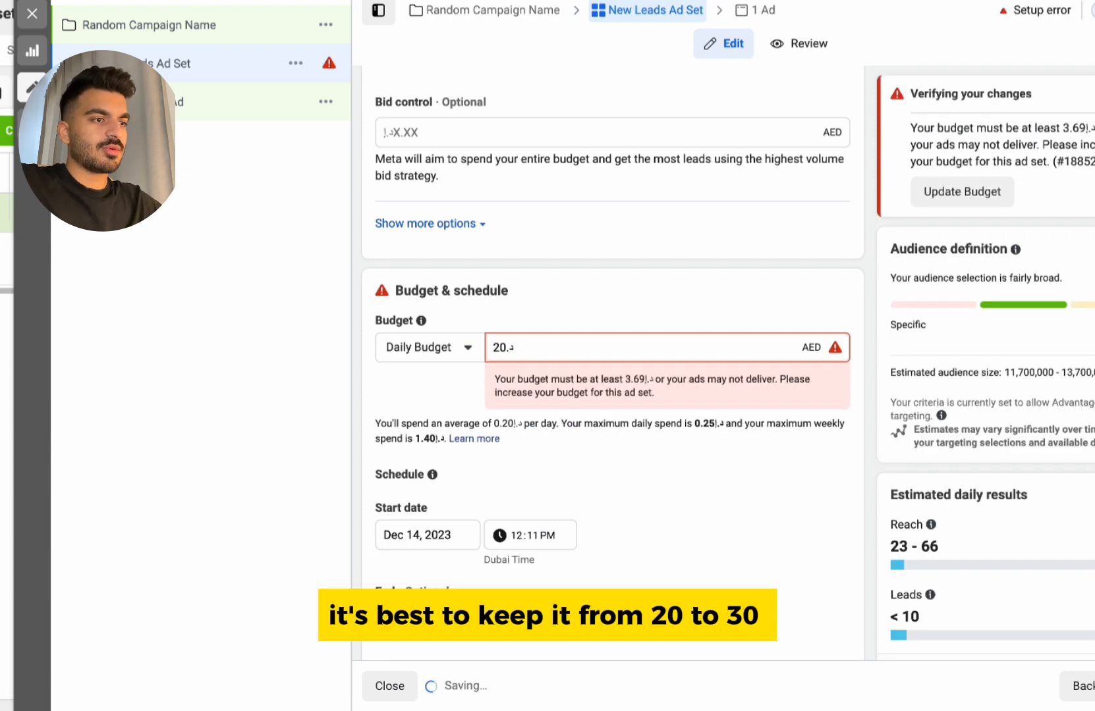
pyautogui.write('30')
pyautogui.press('BackSpace')
pyautogui.press('BackSpace')
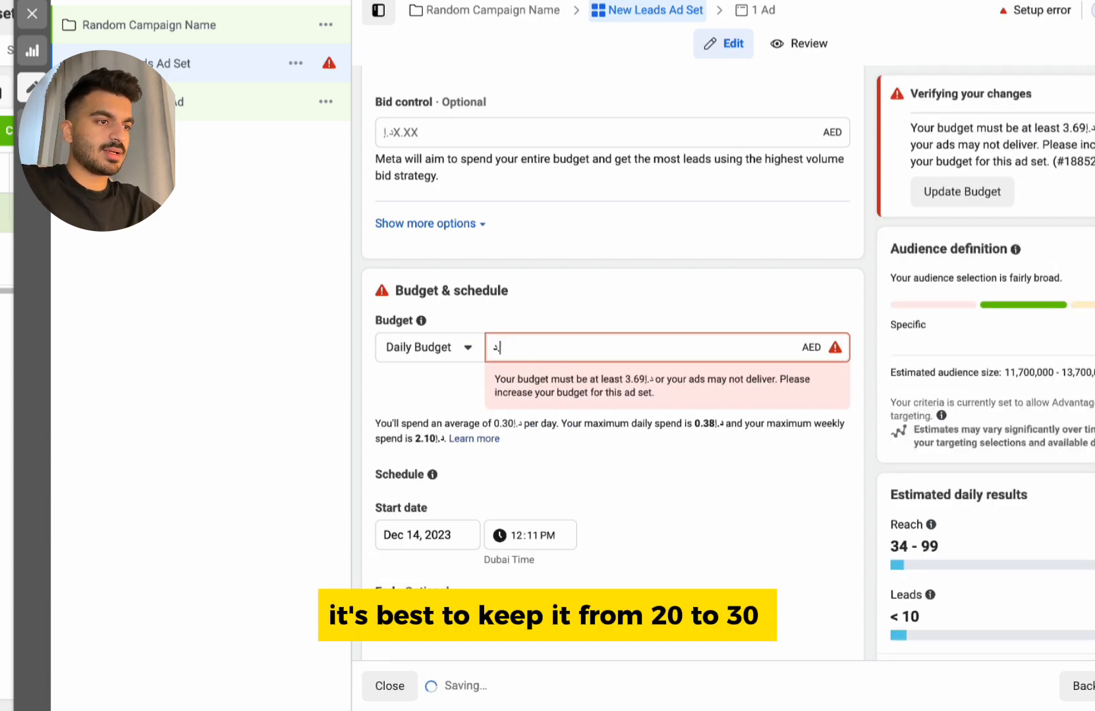
pyautogui.write('20')
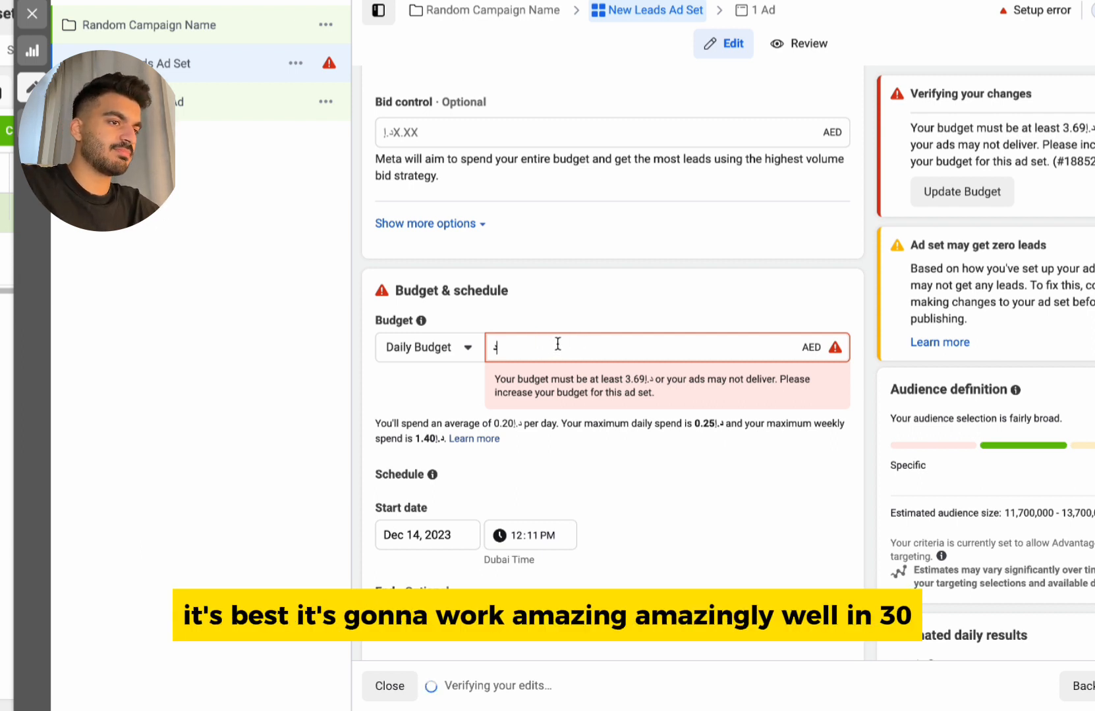
pyautogui.write('.00')
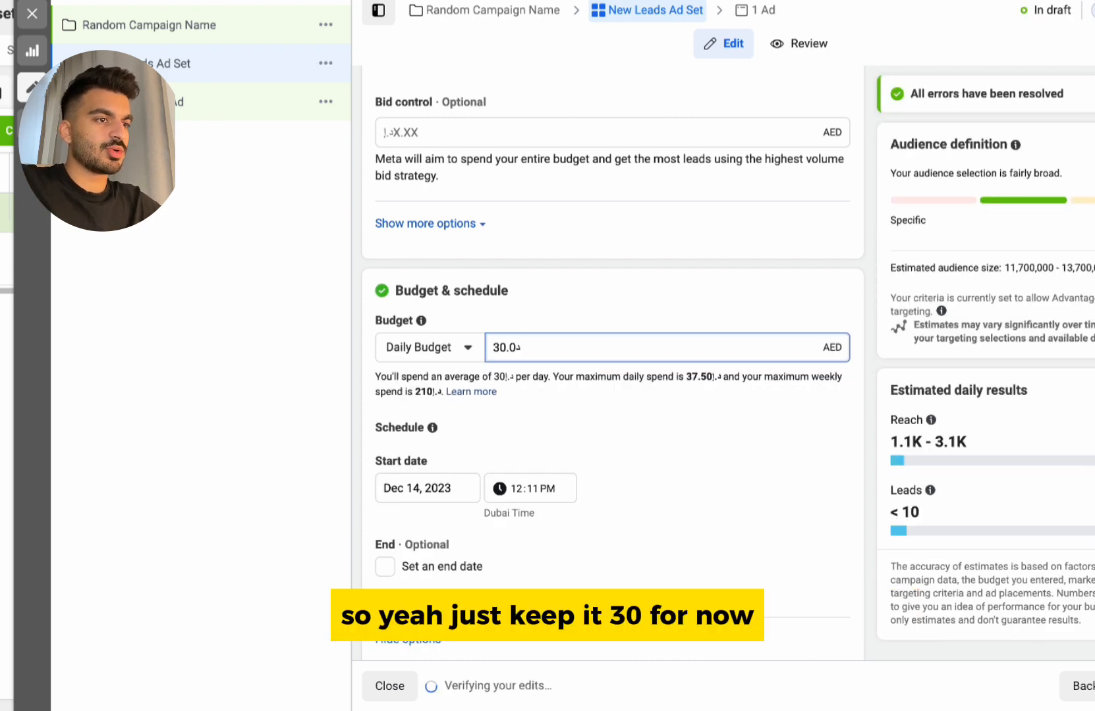
# Expand the additional audience control options and set the minimum age to 24
pyautogui.scroll(-2, 700, 422)
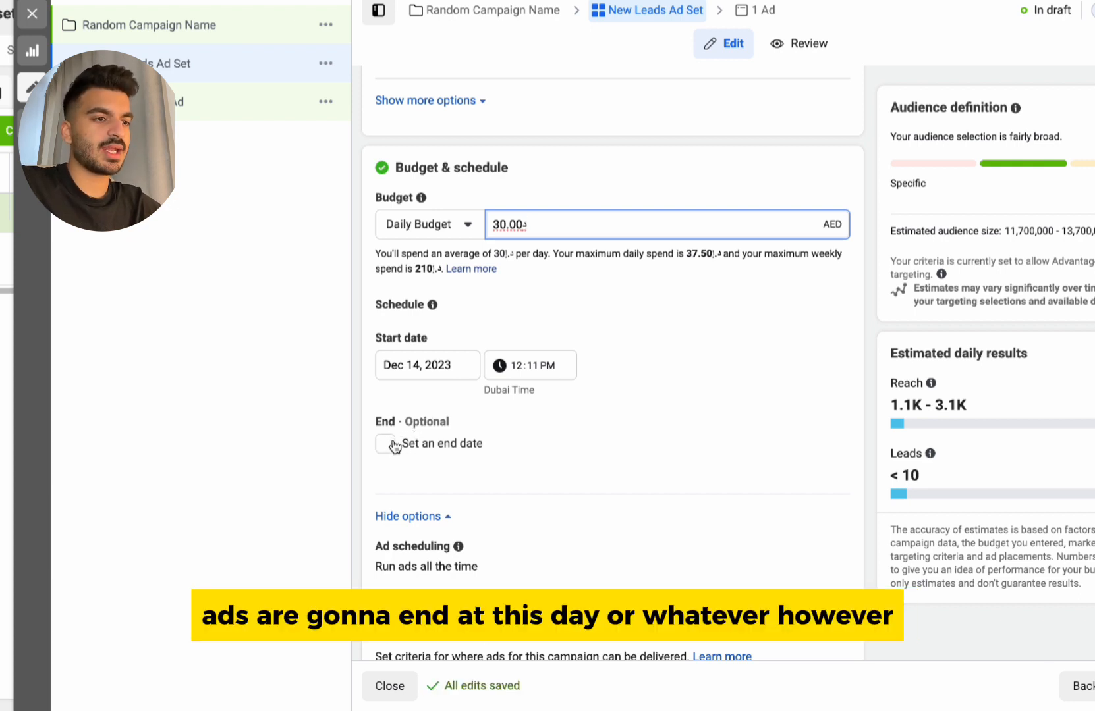
pyautogui.scroll(-2, 505, 453)
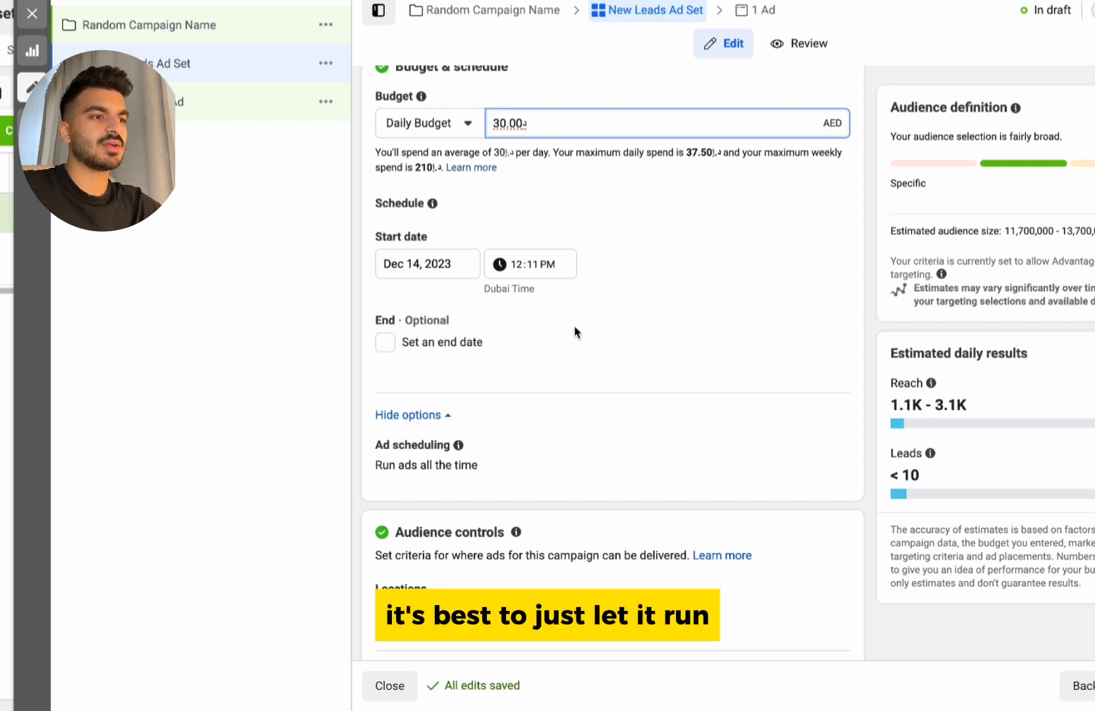
pyautogui.scroll(-8, 575, 332)
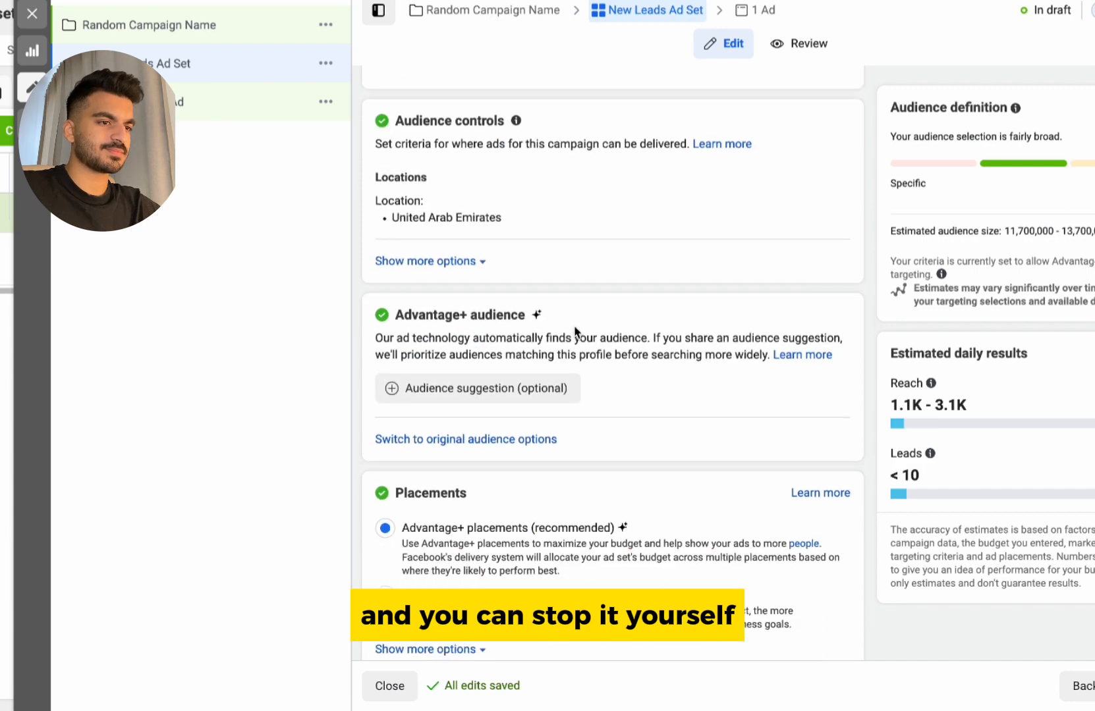
pyautogui.click(438, 267)
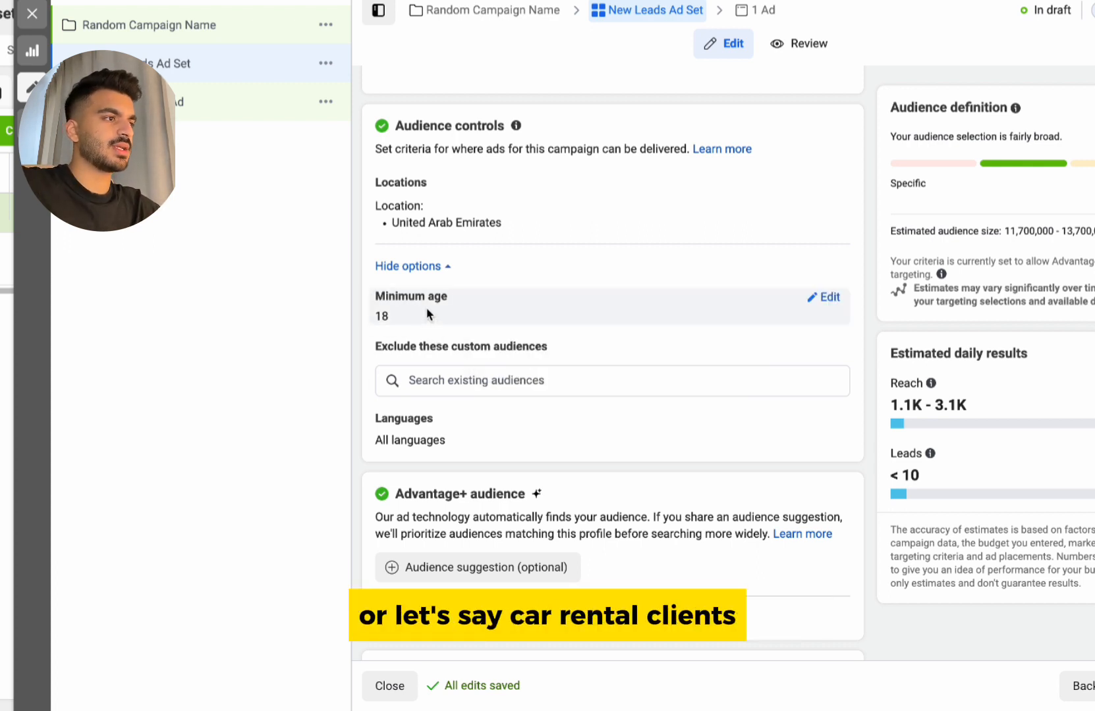
pyautogui.click(823, 297)
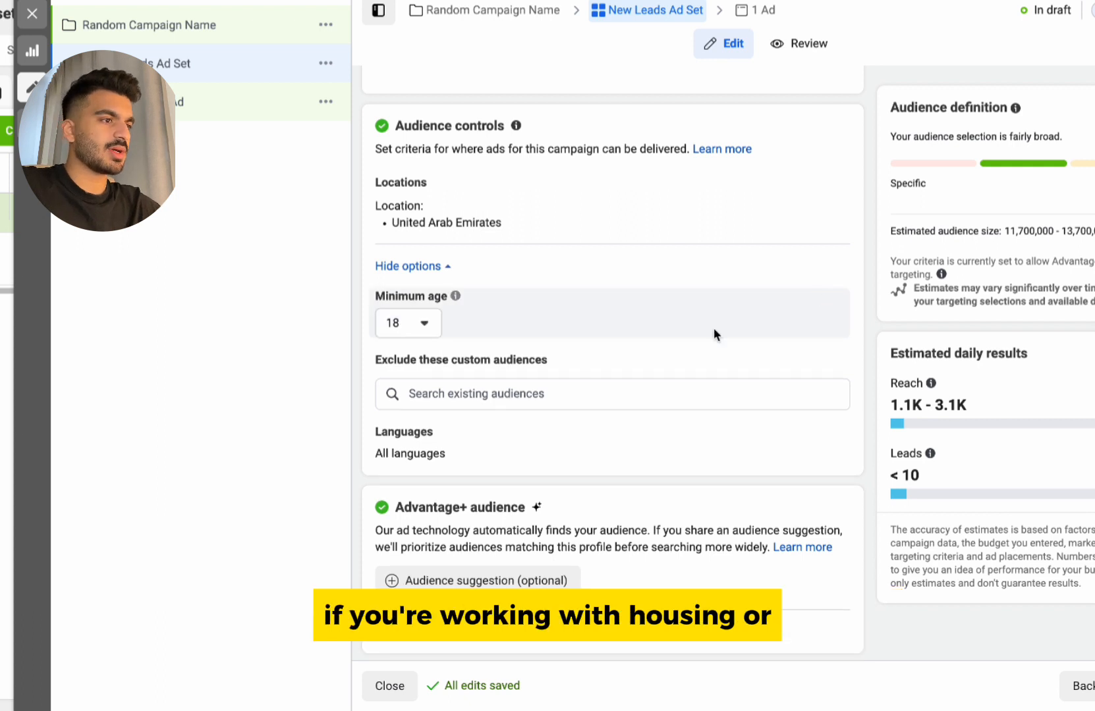
pyautogui.click(424, 327)
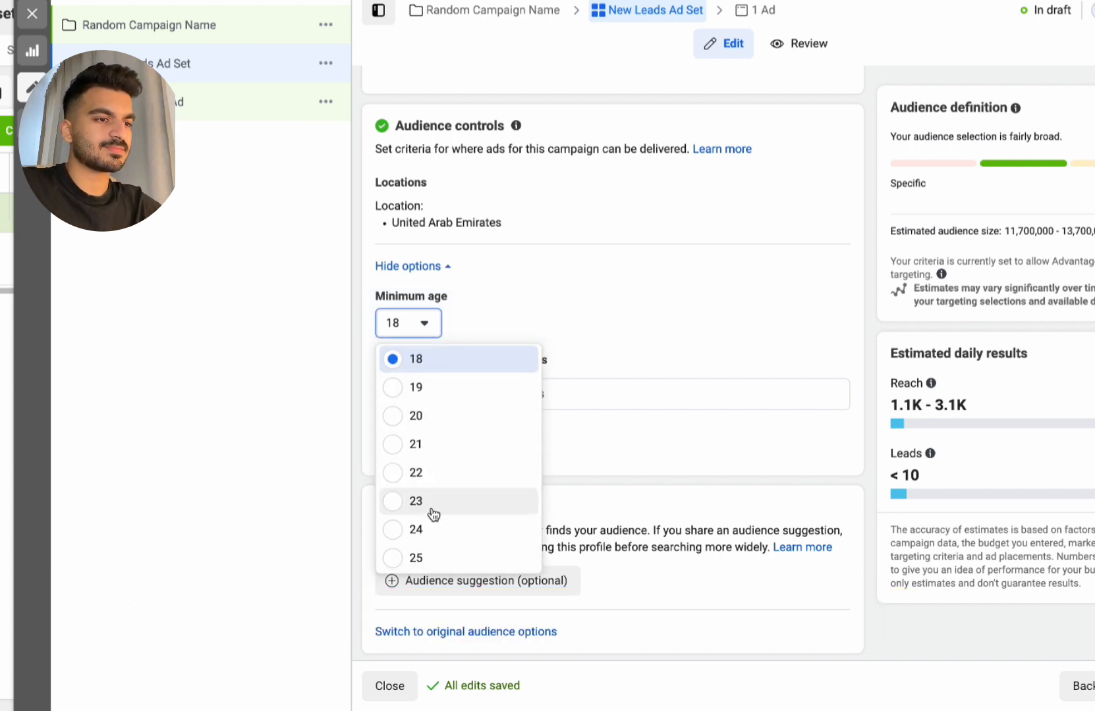
pyautogui.click(399, 530)
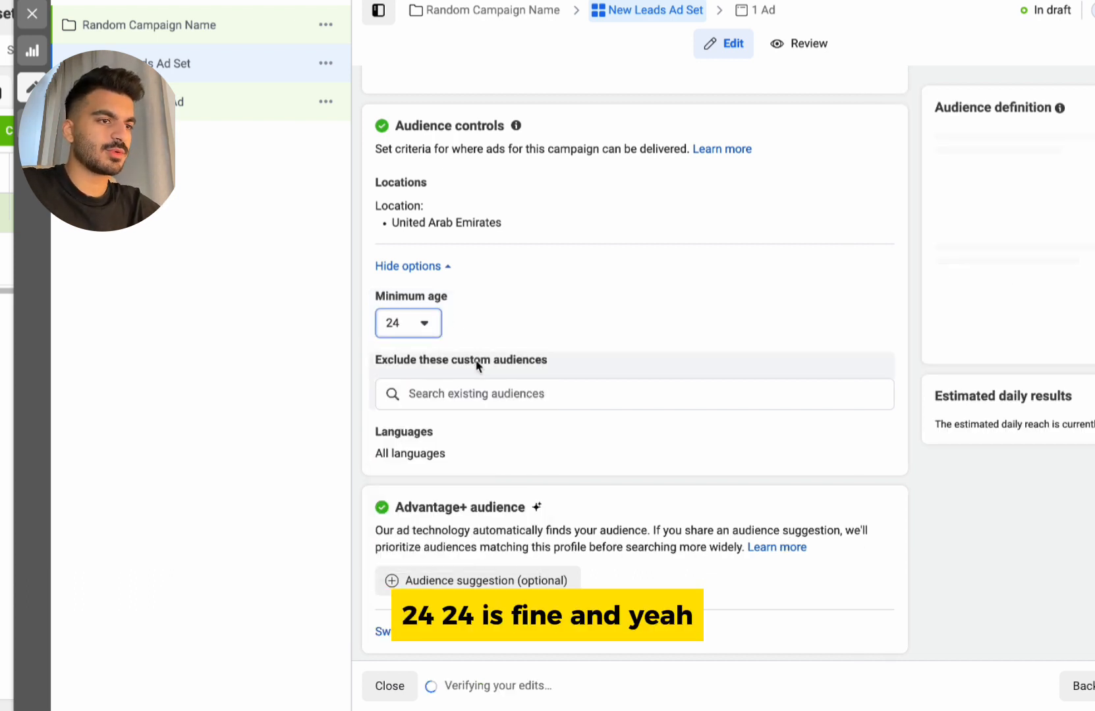
# Switch the ad set to manual placements and look through the platforms and the list of individual placements
pyautogui.scroll(-3, 458, 409)
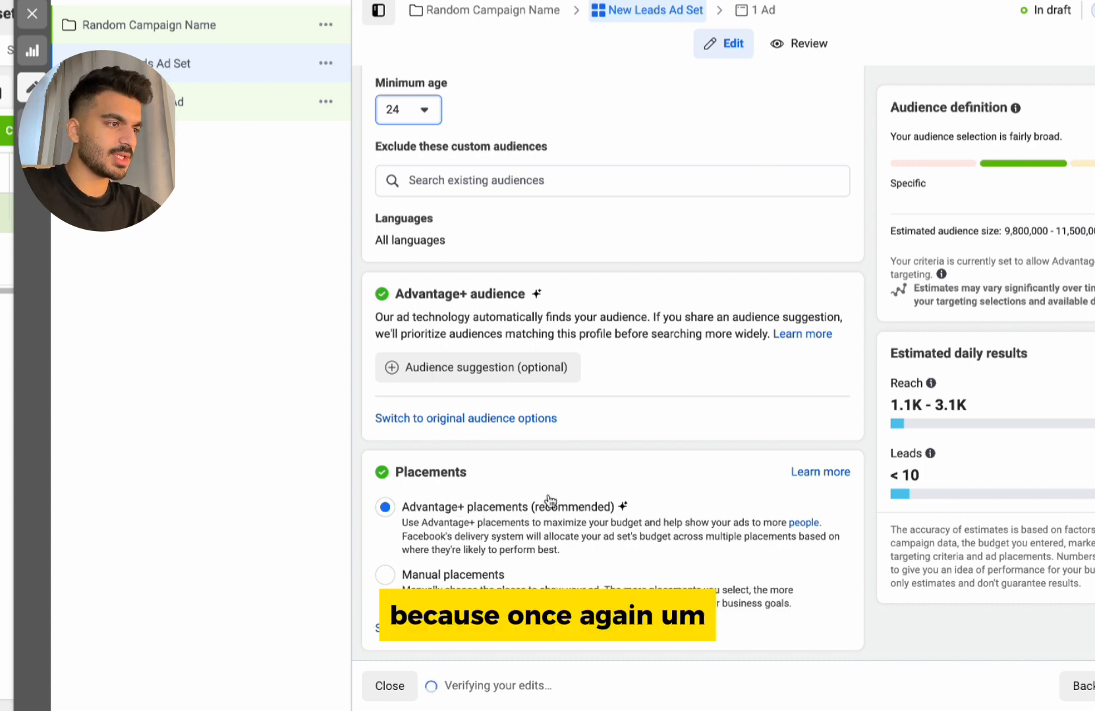
pyautogui.scroll(2, 491, 486)
pyautogui.scroll(-2, 491, 487)
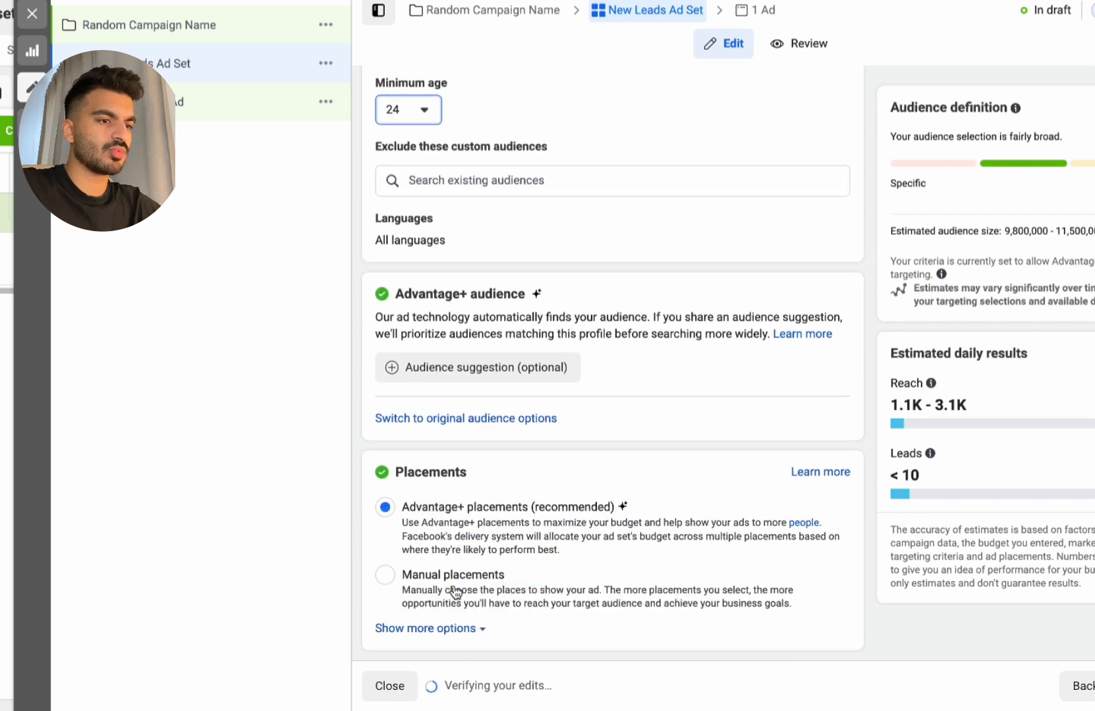
pyautogui.click(385, 574)
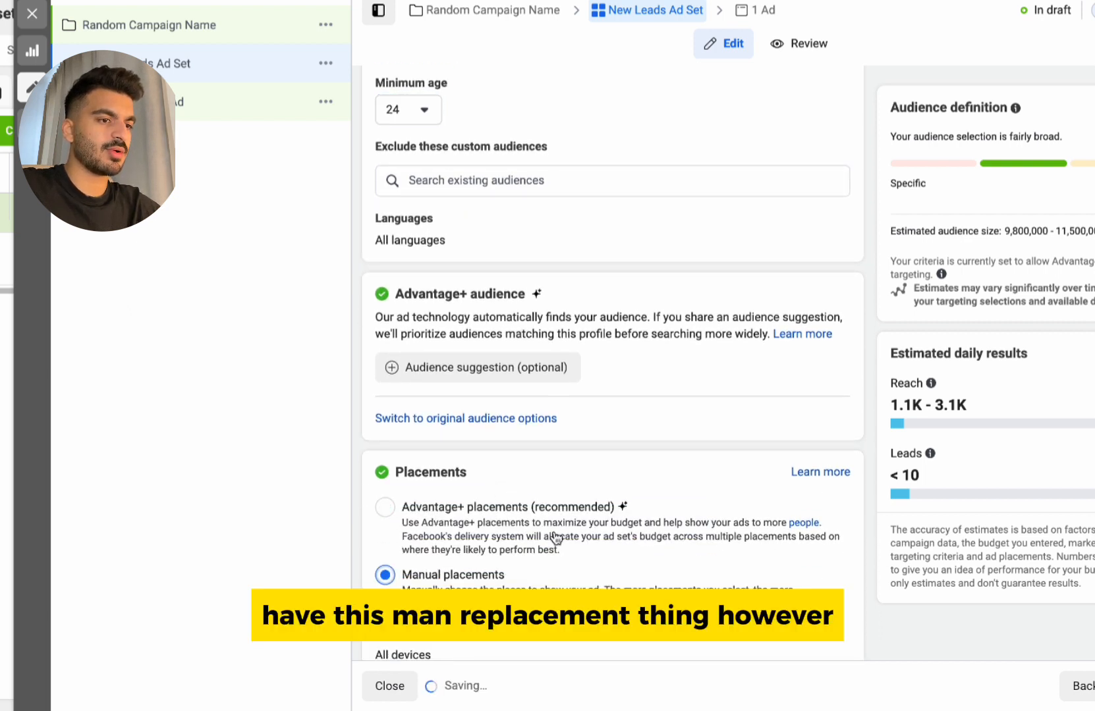
pyautogui.scroll(-5, 553, 537)
pyautogui.scroll(-8, 554, 530)
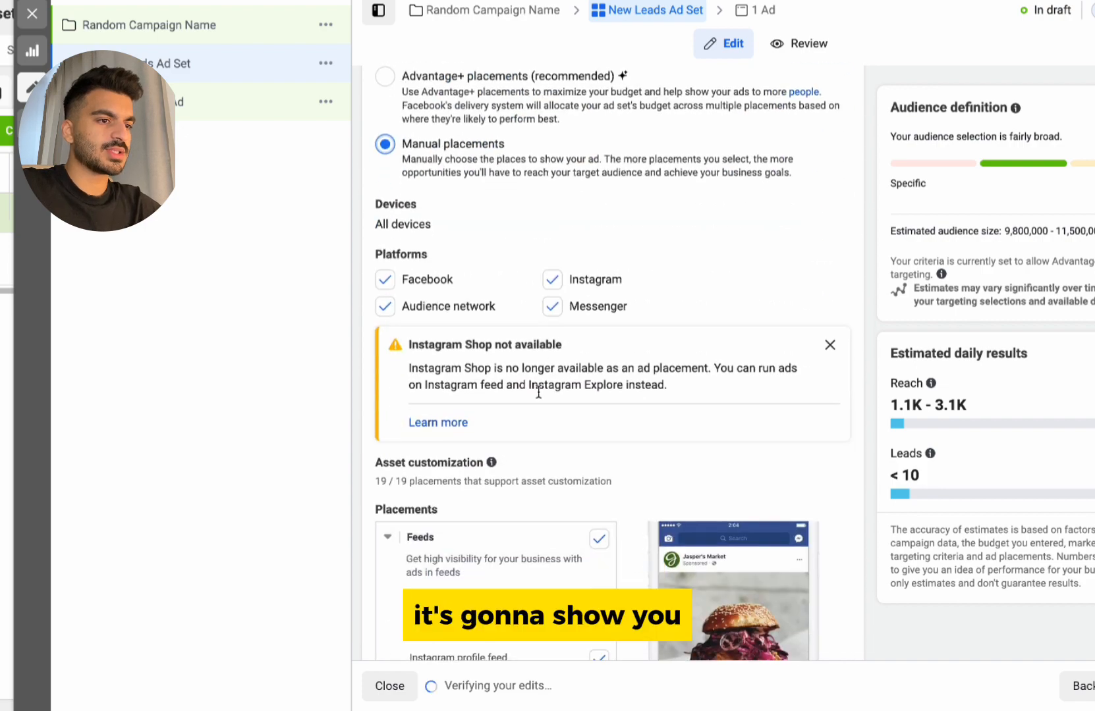
pyautogui.scroll(-6, 537, 390)
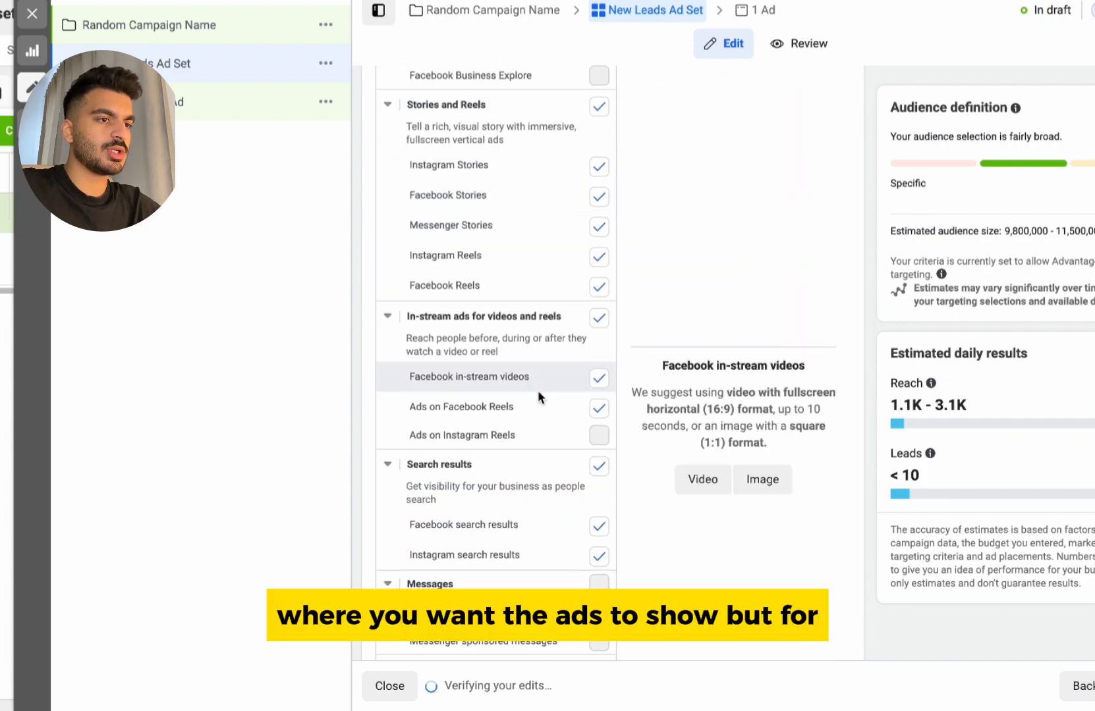
pyautogui.scroll(14, 537, 390)
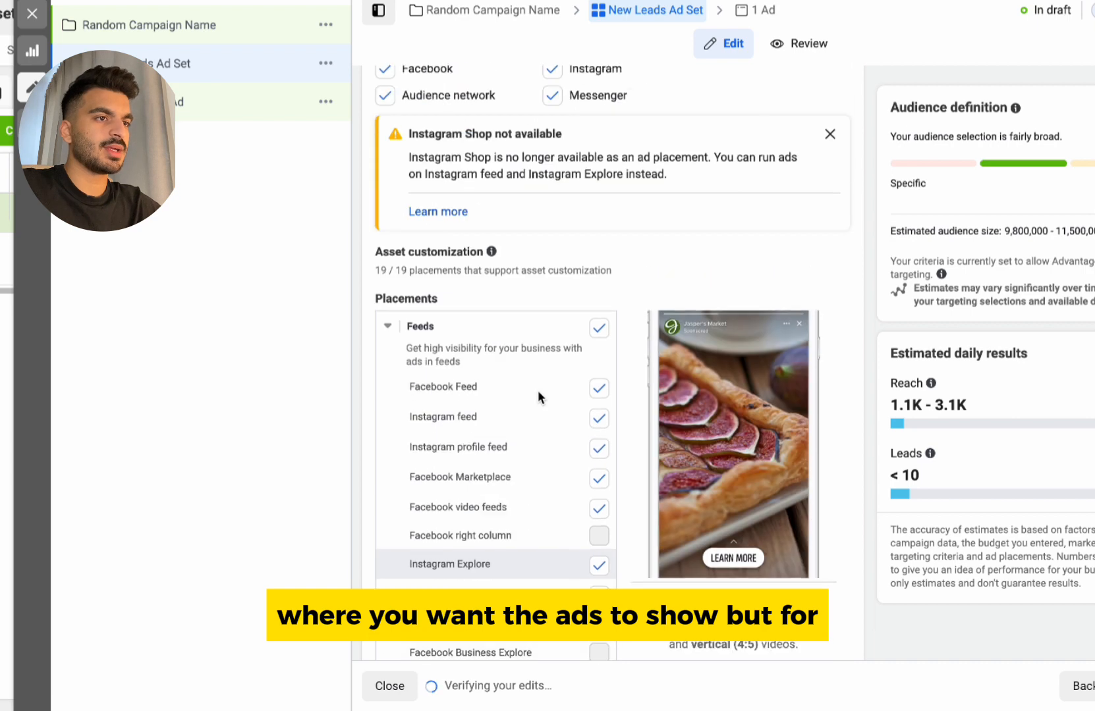
pyautogui.scroll(2, 530, 382)
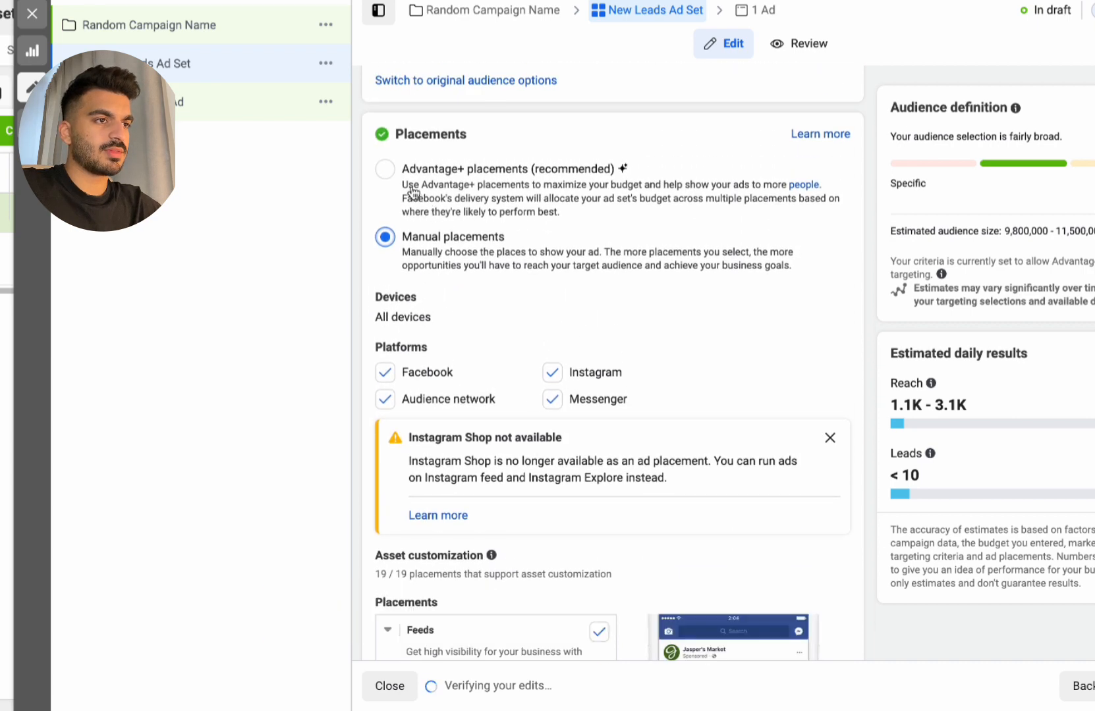
# Switch the ad set back to Advantage+ placements and set the audience's minimum age to 18
pyautogui.click(385, 177)
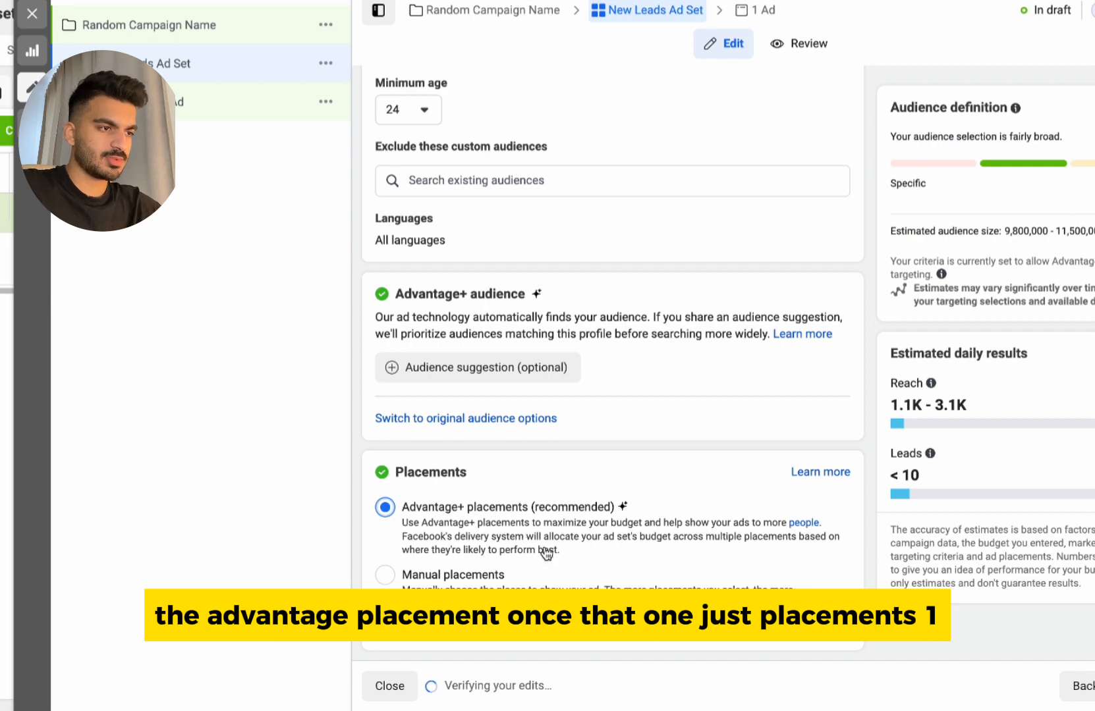
pyautogui.scroll(2, 532, 546)
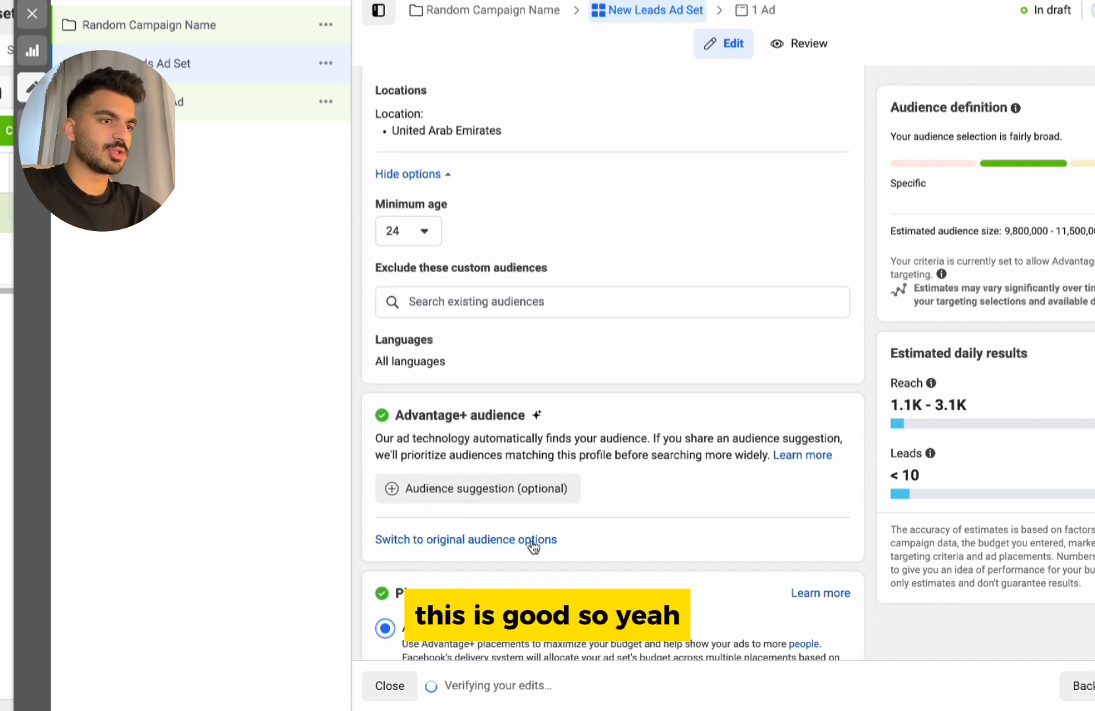
pyautogui.scroll(5, 533, 547)
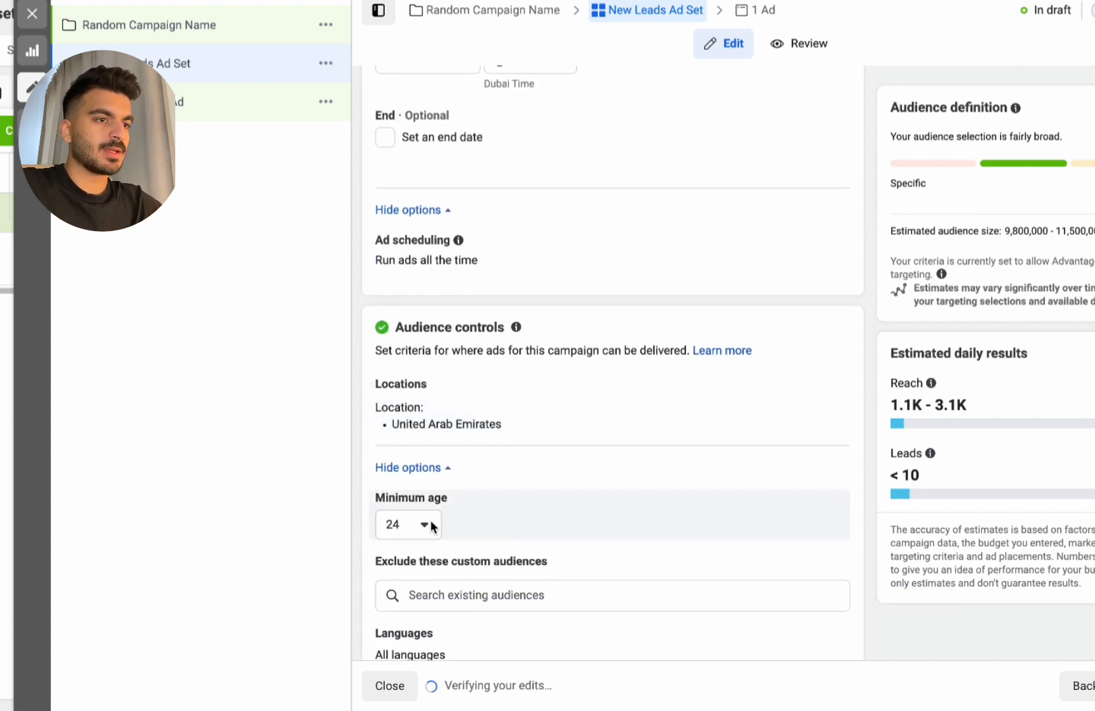
pyautogui.click(431, 525)
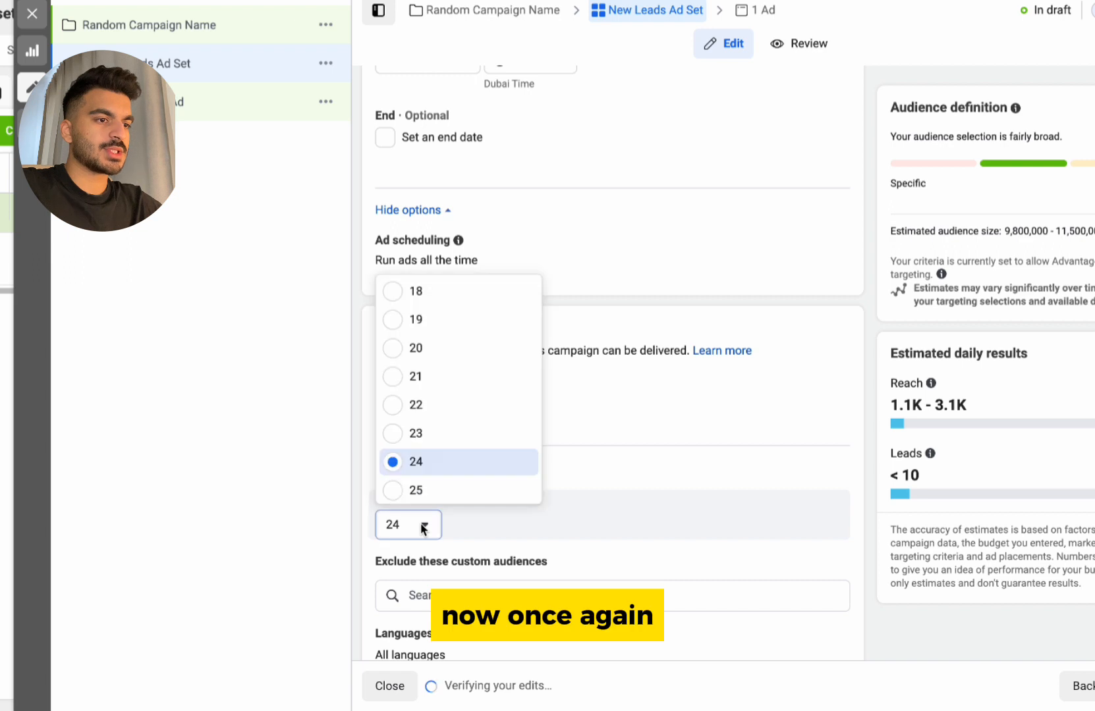
pyautogui.click(420, 303)
# Check the existing custom audiences available for exclusion and look over the Advantage+ audience section
pyautogui.scroll(-4, 582, 448)
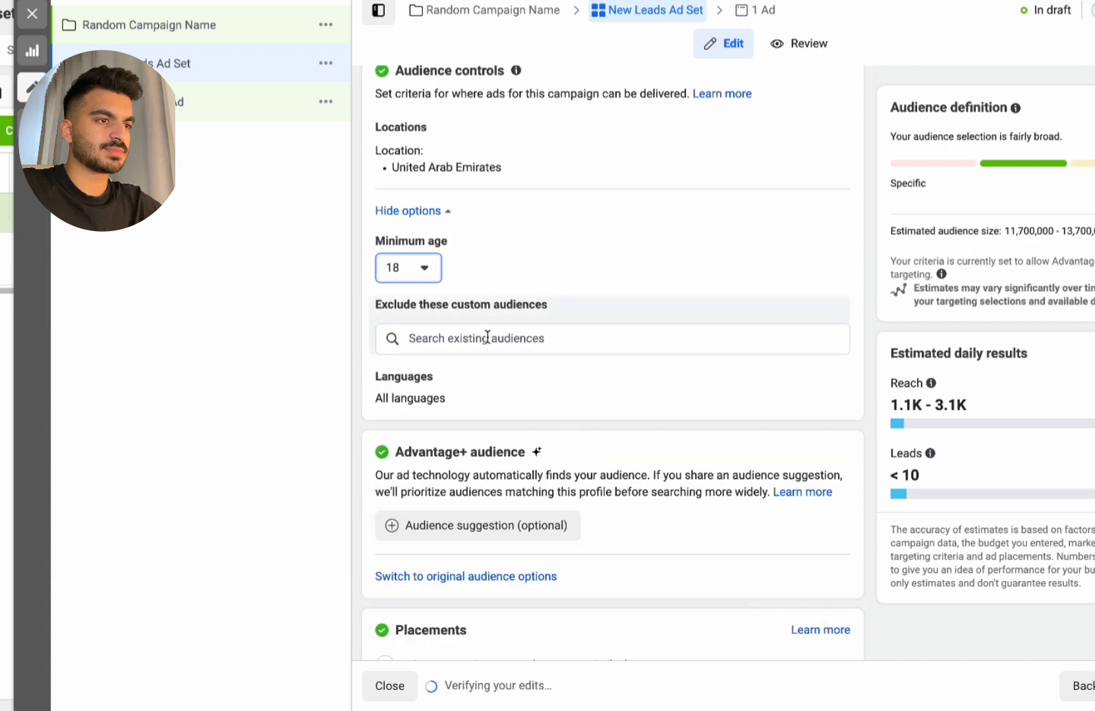
pyautogui.click(487, 337)
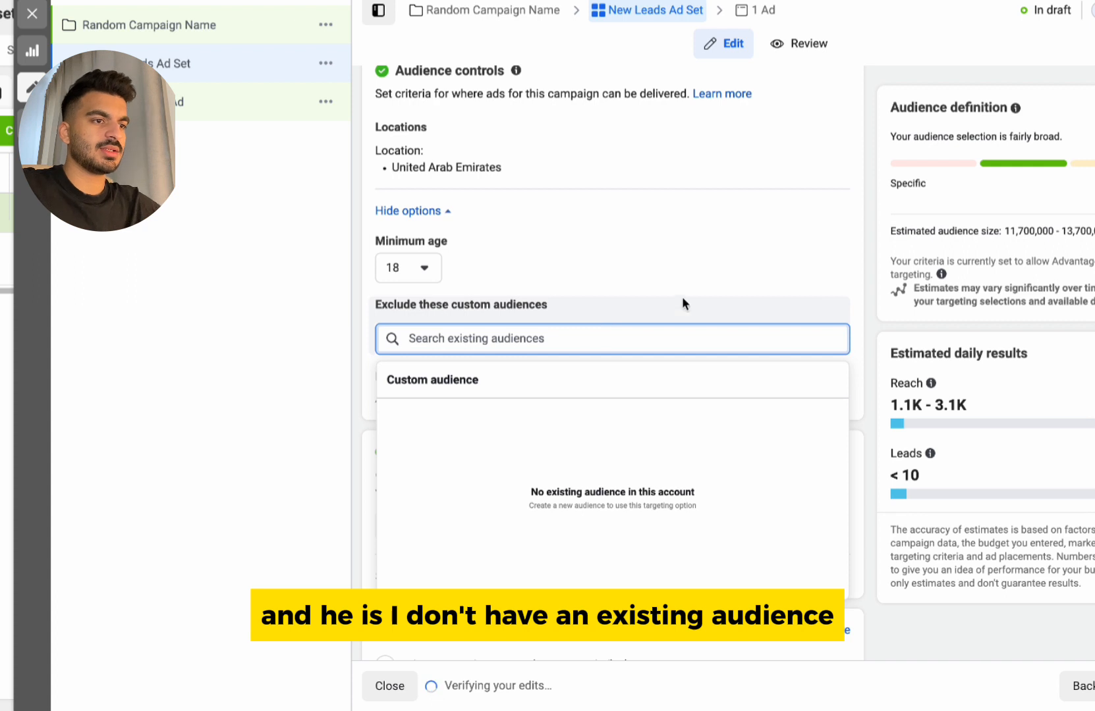
pyautogui.click(633, 289)
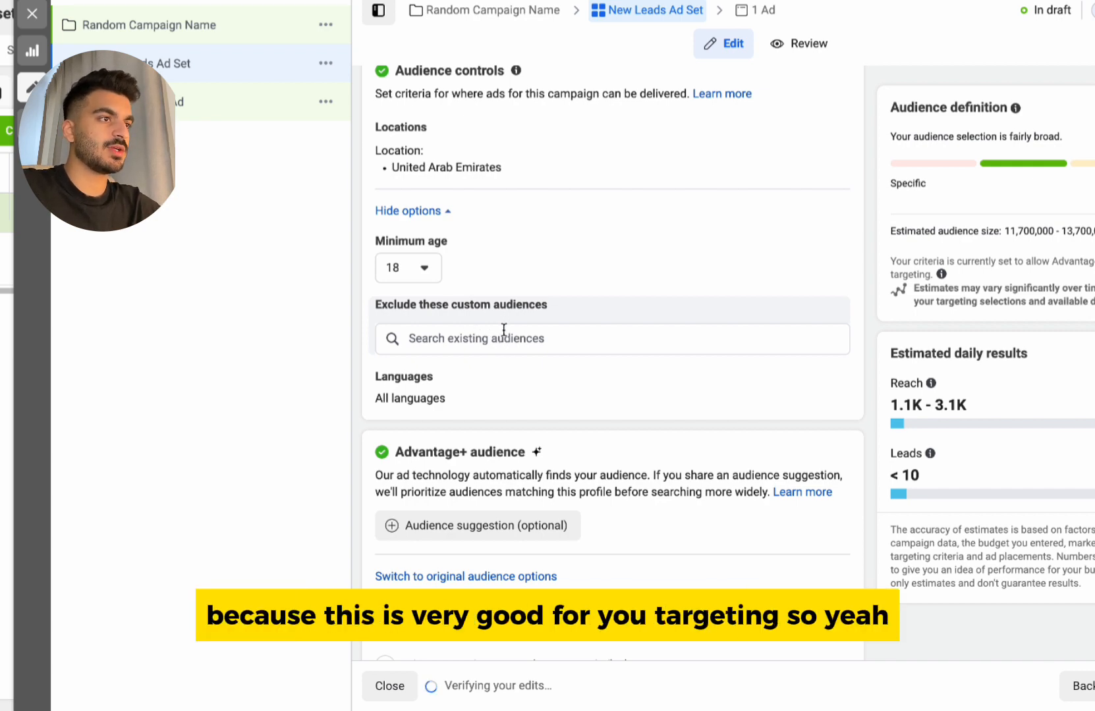
pyautogui.scroll(-3, 535, 379)
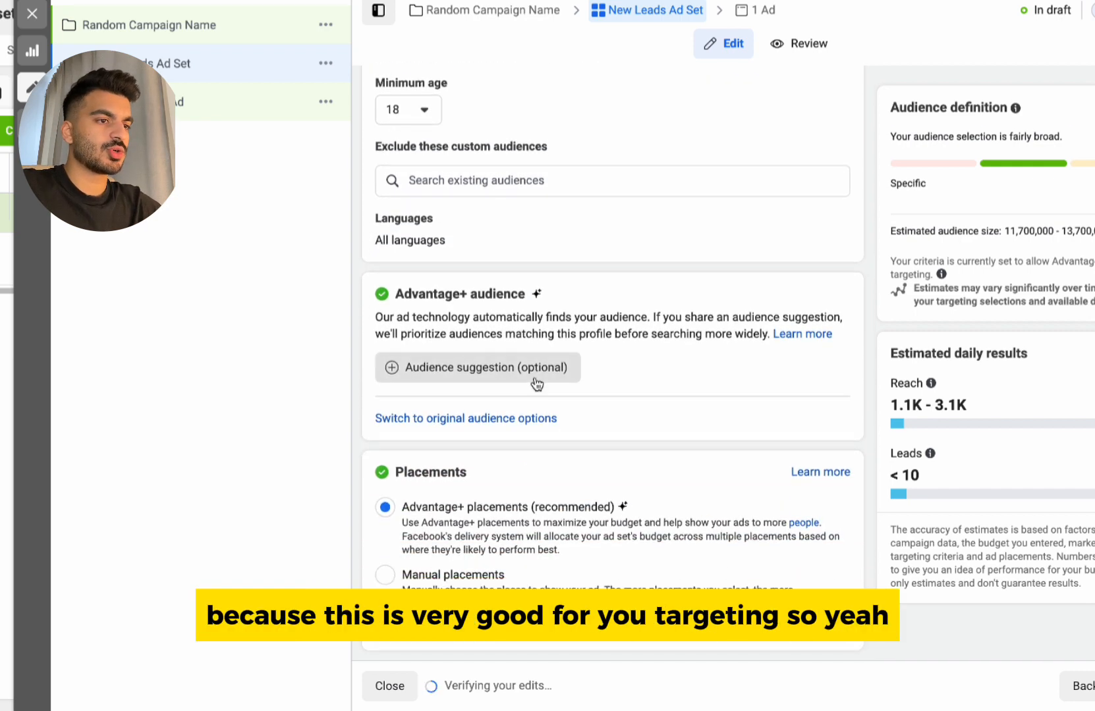
# Open the New Leads Ad and look through its identity, ad setup, creative, message template and tracking sections
pyautogui.moveTo(537, 372)
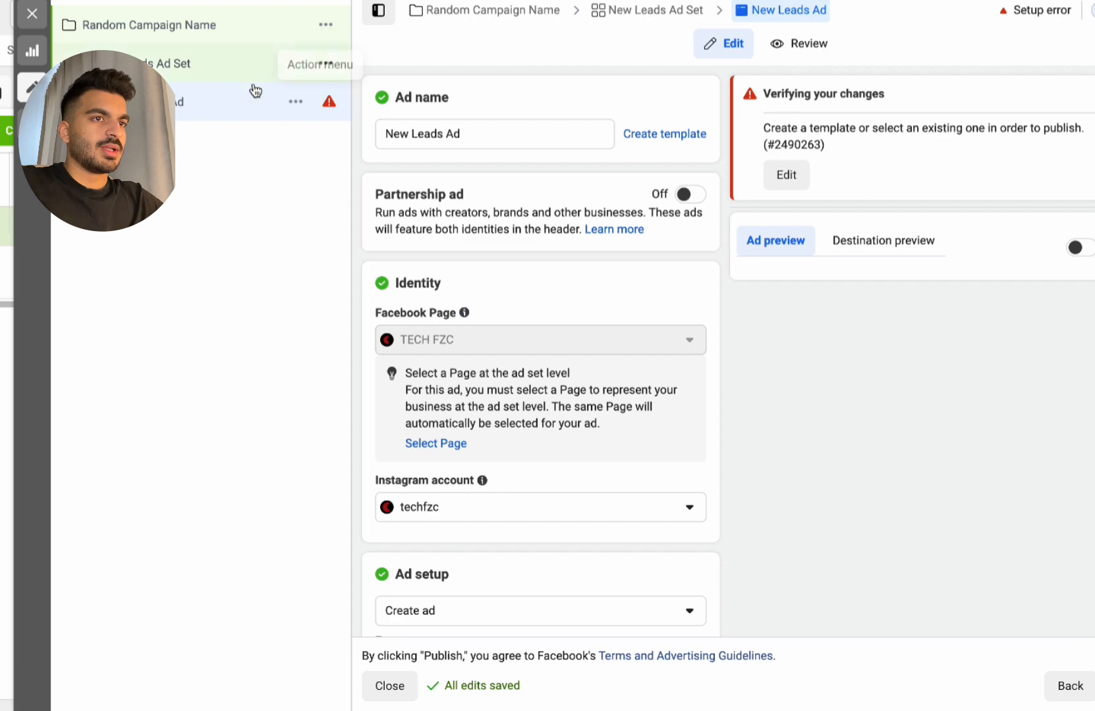
pyautogui.scroll(-6, 509, 349)
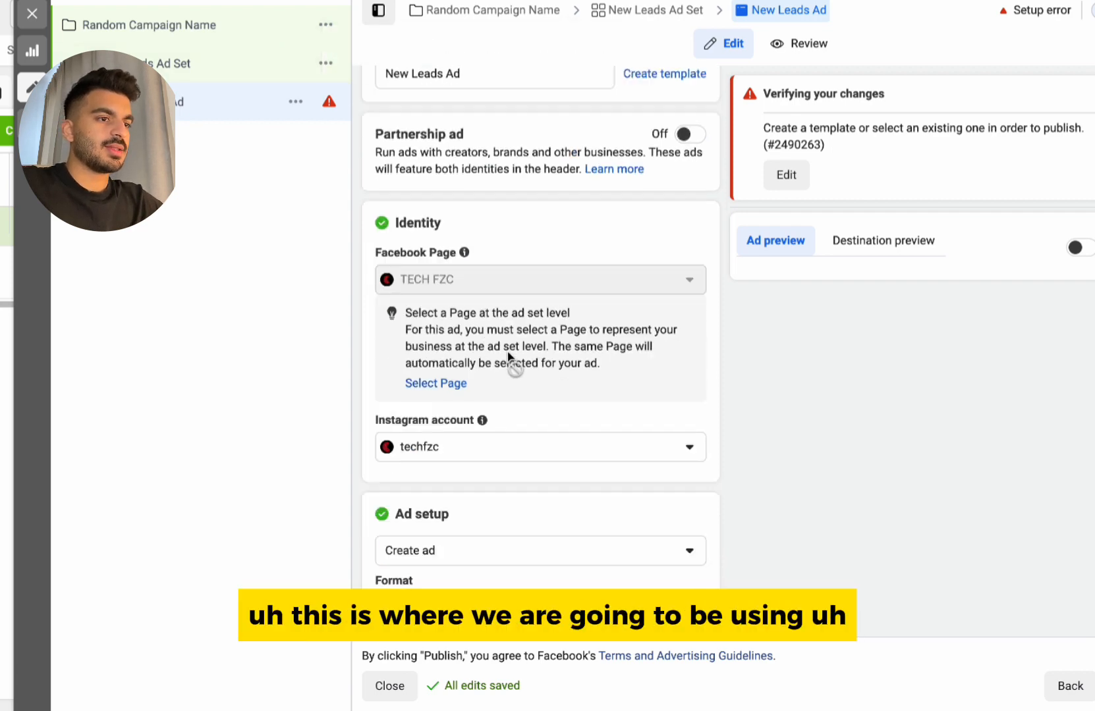
pyautogui.scroll(-7, 509, 355)
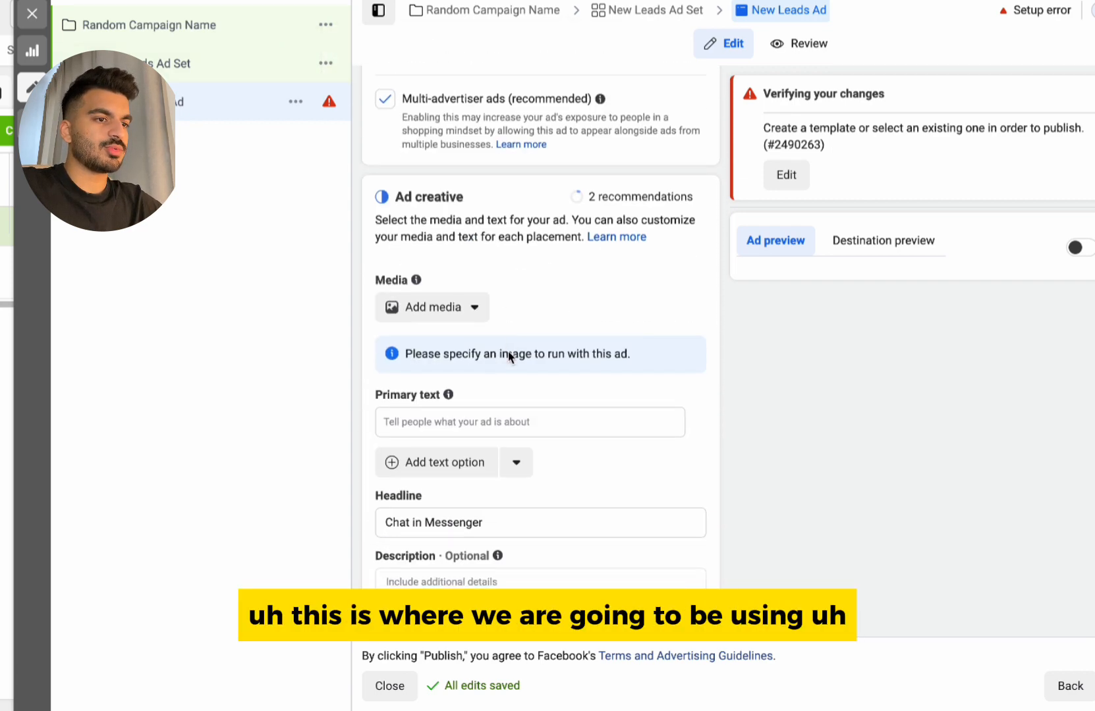
pyautogui.scroll(-6, 509, 352)
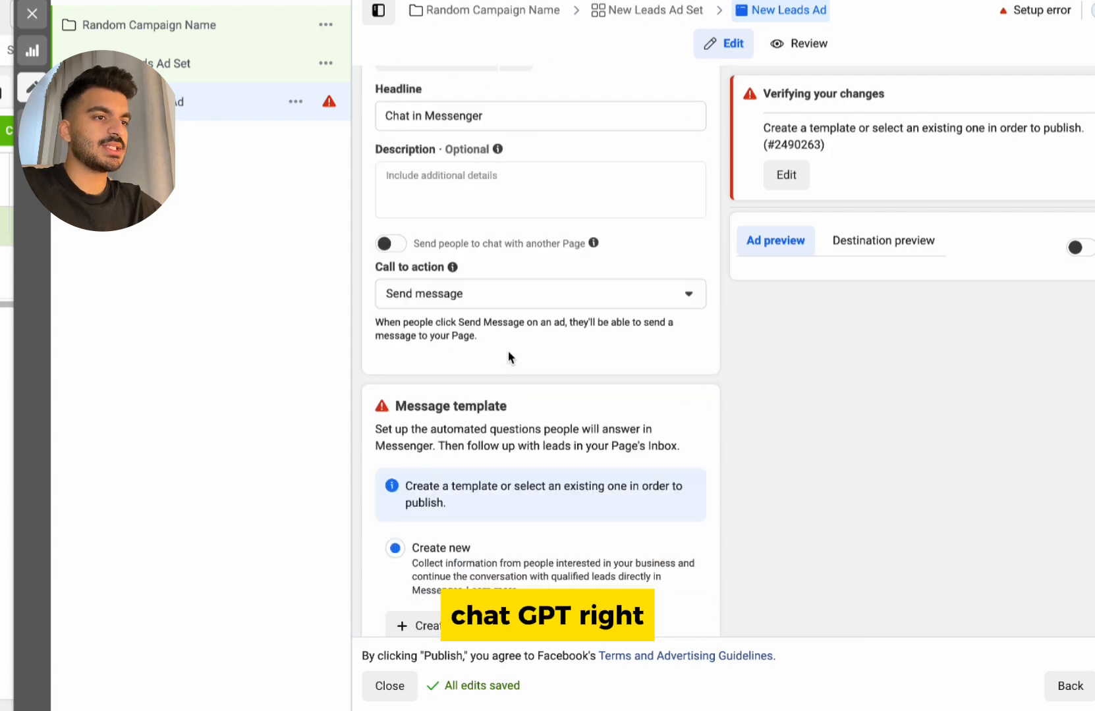
pyautogui.scroll(-4, 508, 356)
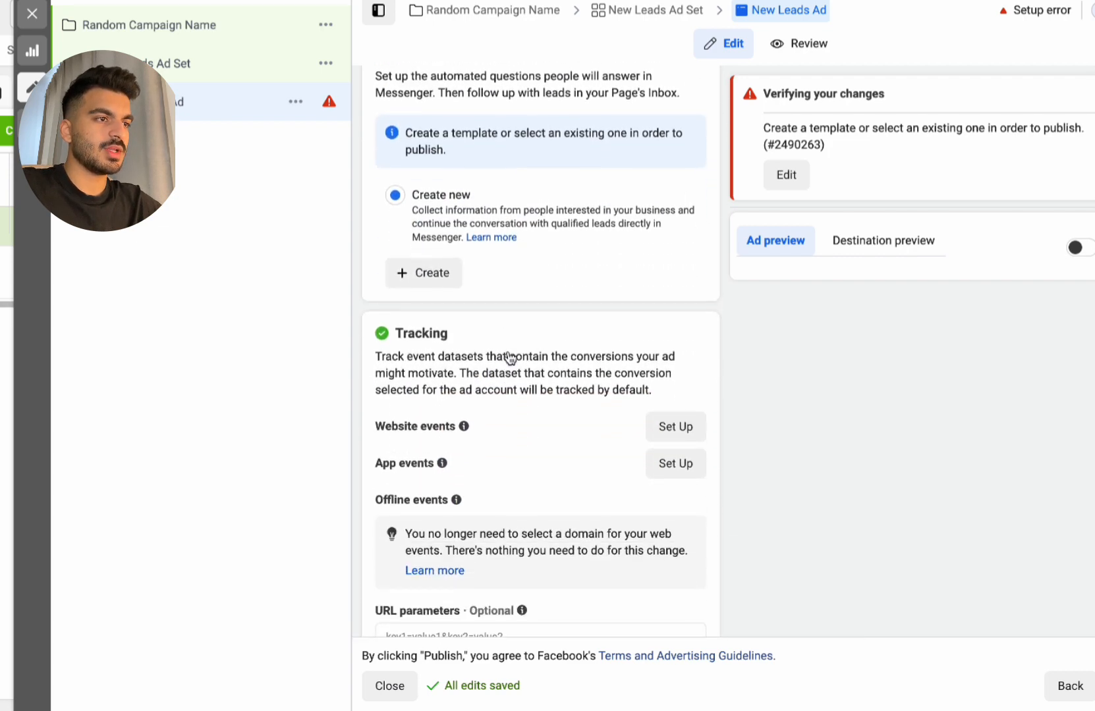
pyautogui.scroll(15, 507, 355)
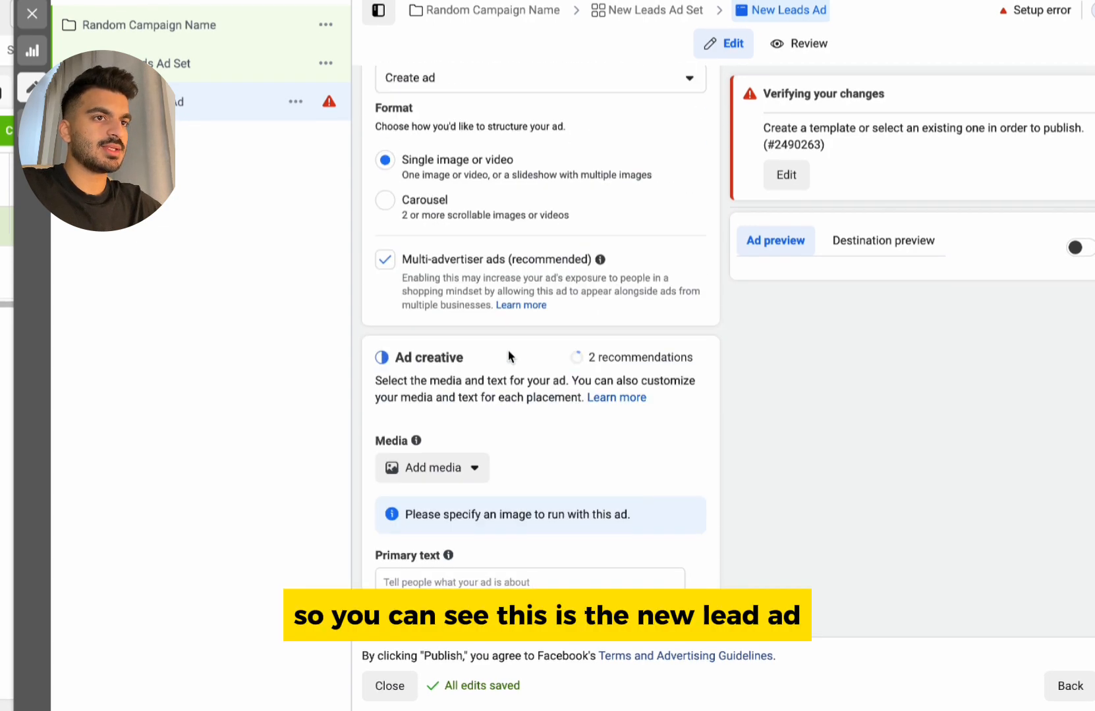
pyautogui.scroll(6, 509, 355)
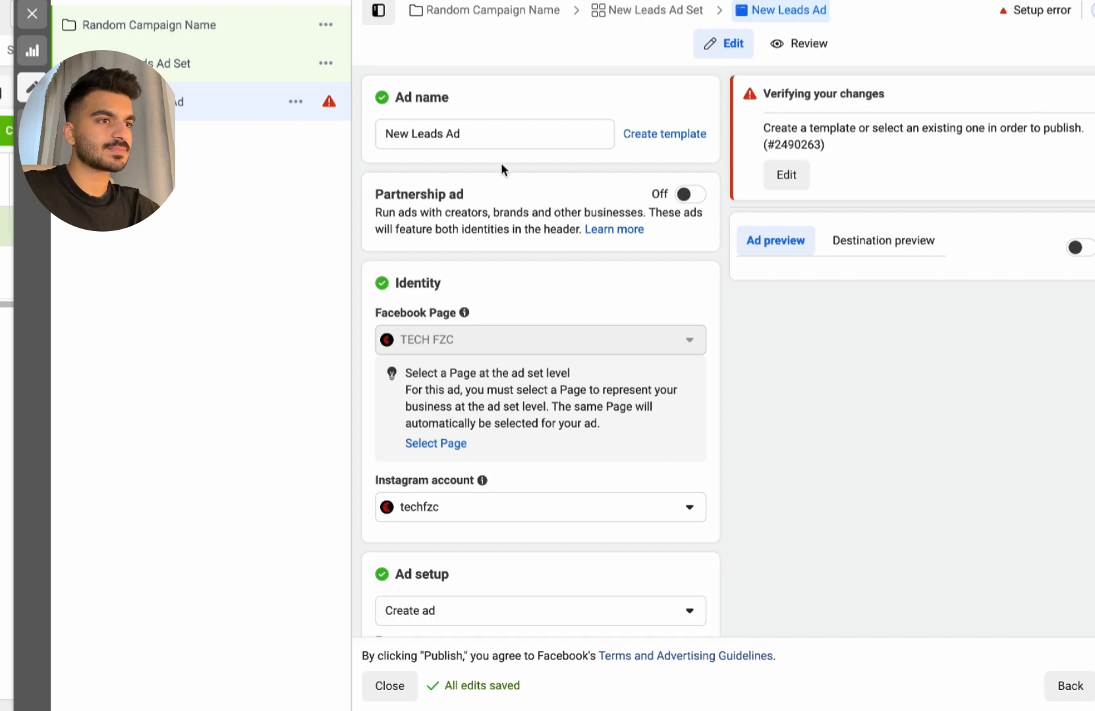
# Set the ad's format to Carousel in the ad setup
pyautogui.scroll(-1, 661, 206)
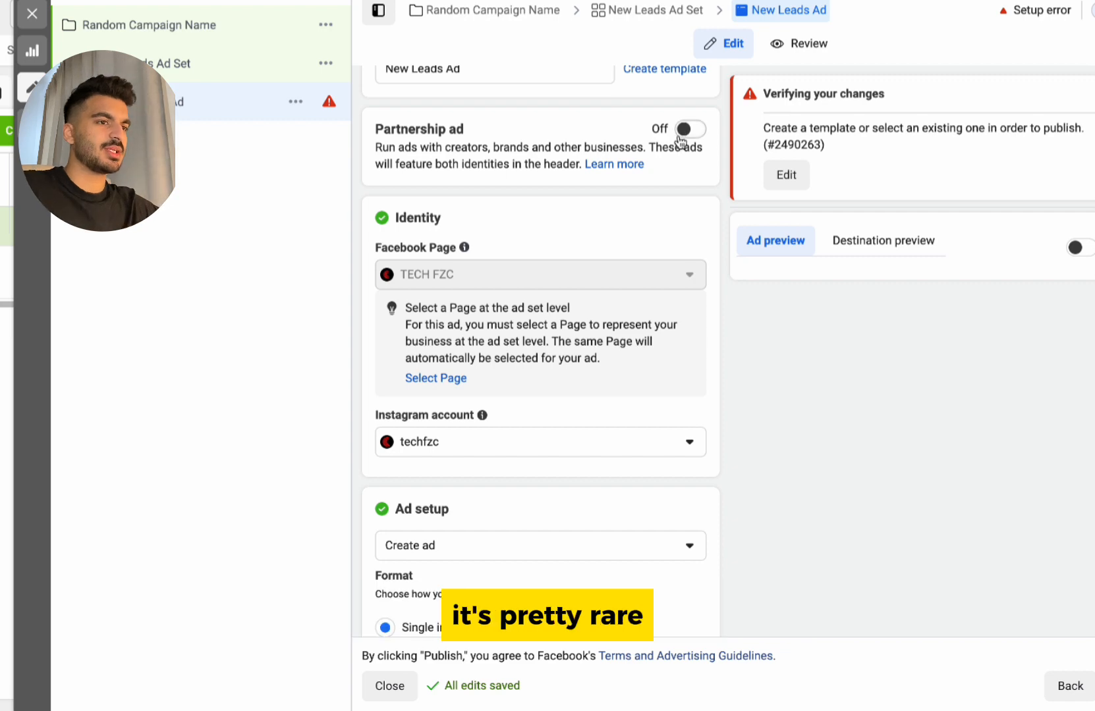
pyautogui.scroll(-5, 604, 232)
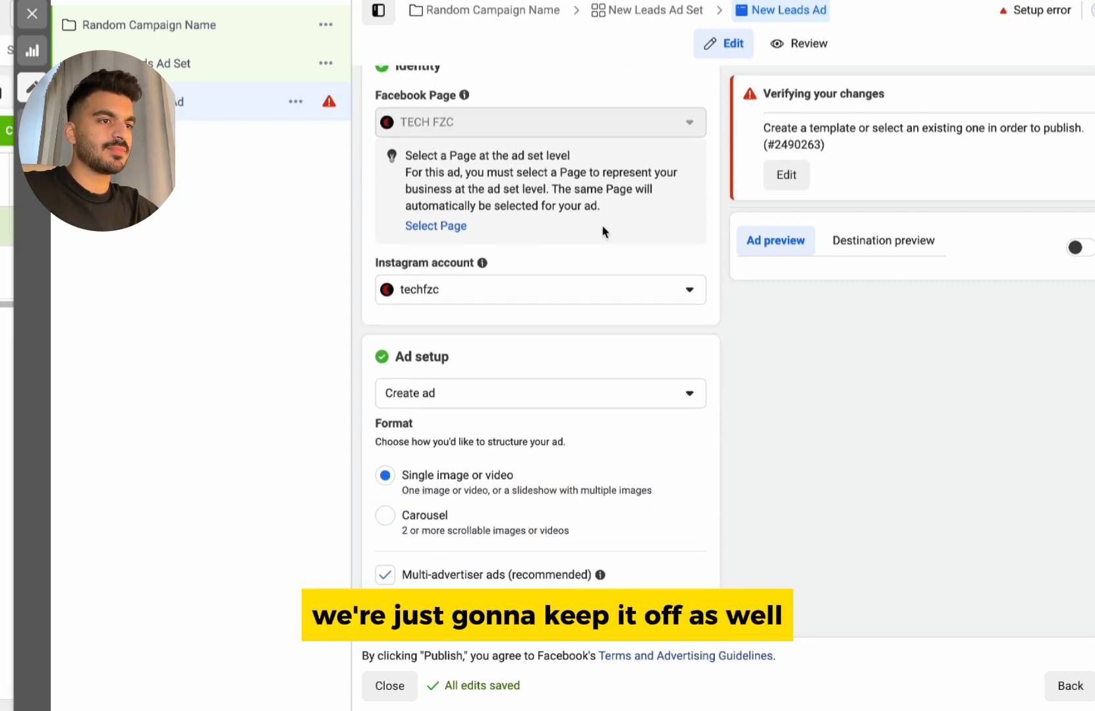
pyautogui.scroll(-1, 599, 231)
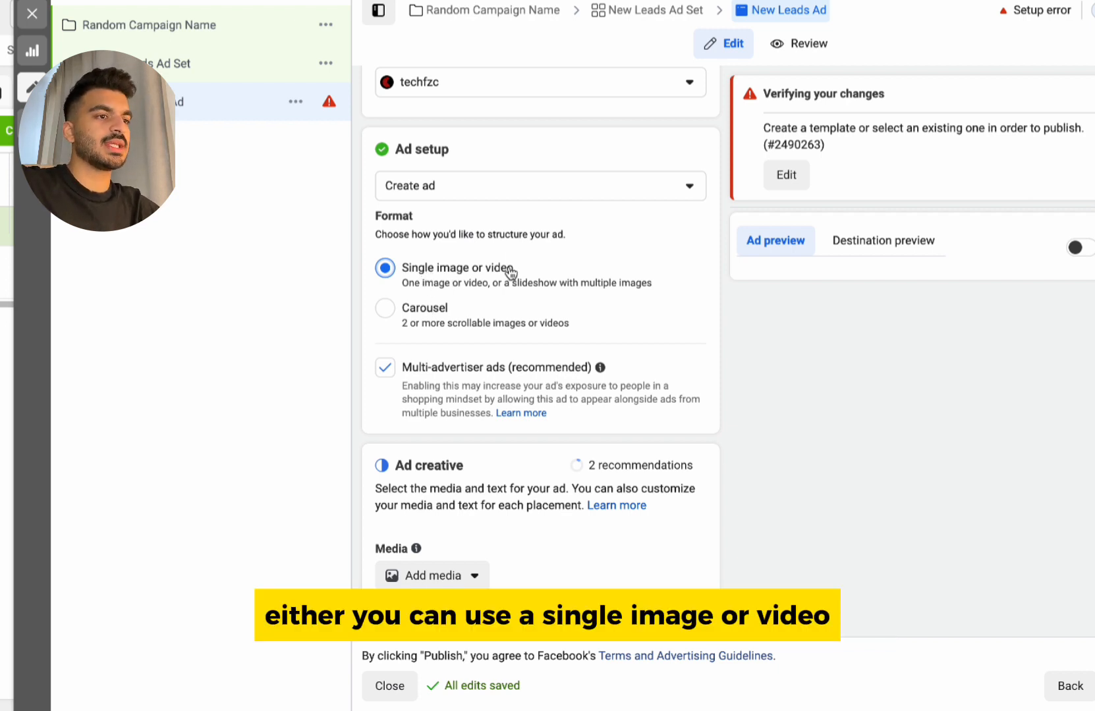
pyautogui.click(390, 313)
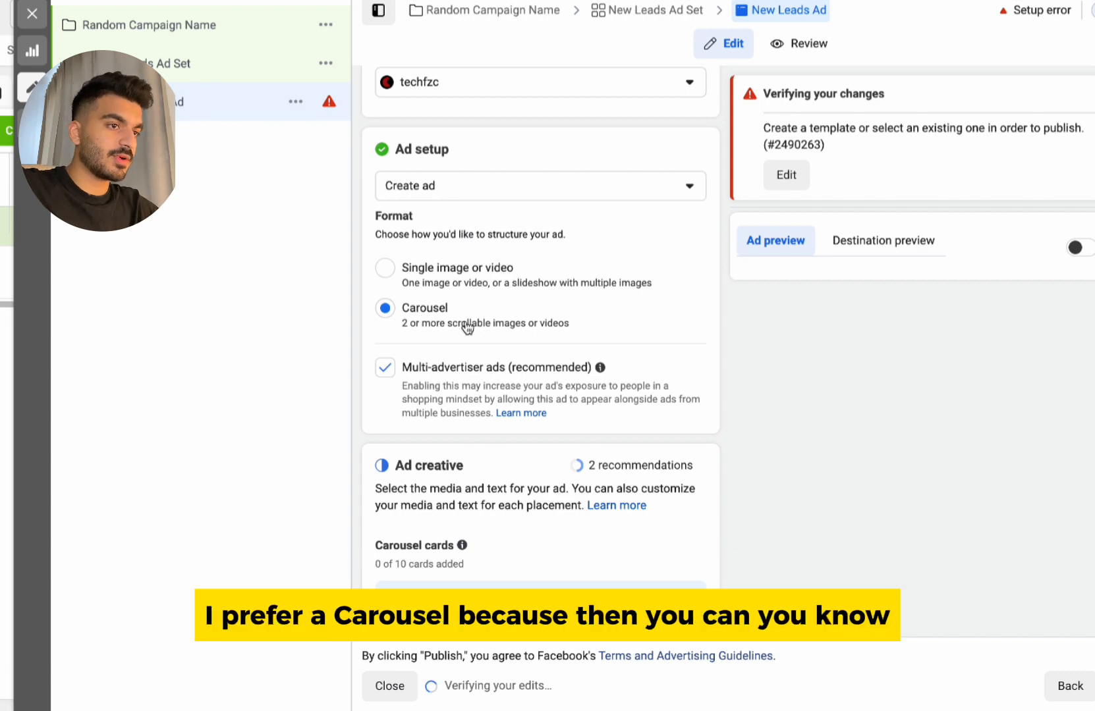
pyautogui.scroll(-1, 467, 324)
pyautogui.scroll(1, 467, 326)
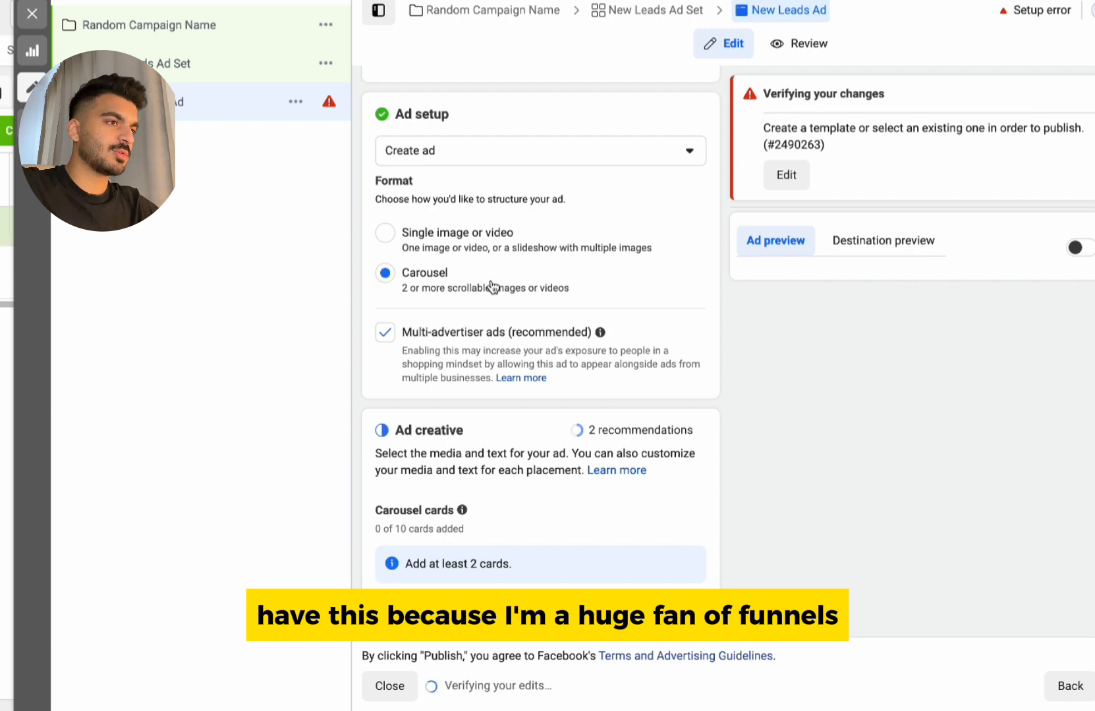
# Look at the options for adding cards to the carousel in the ad creative section
pyautogui.scroll(-2, 485, 315)
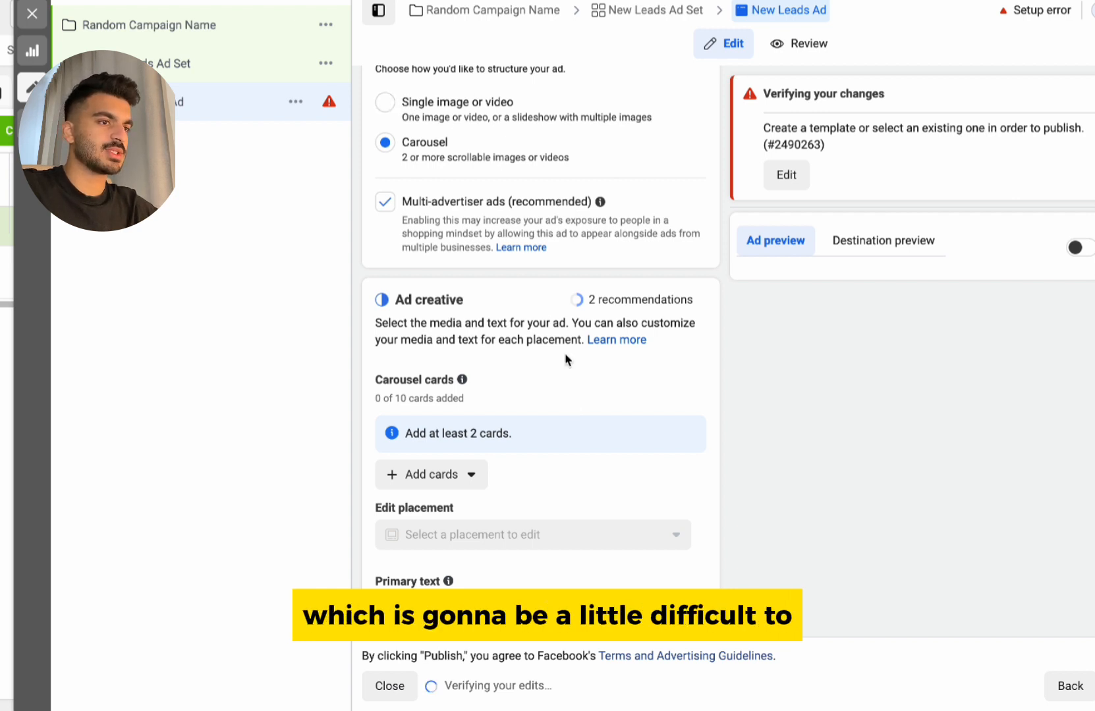
pyautogui.scroll(-1, 570, 403)
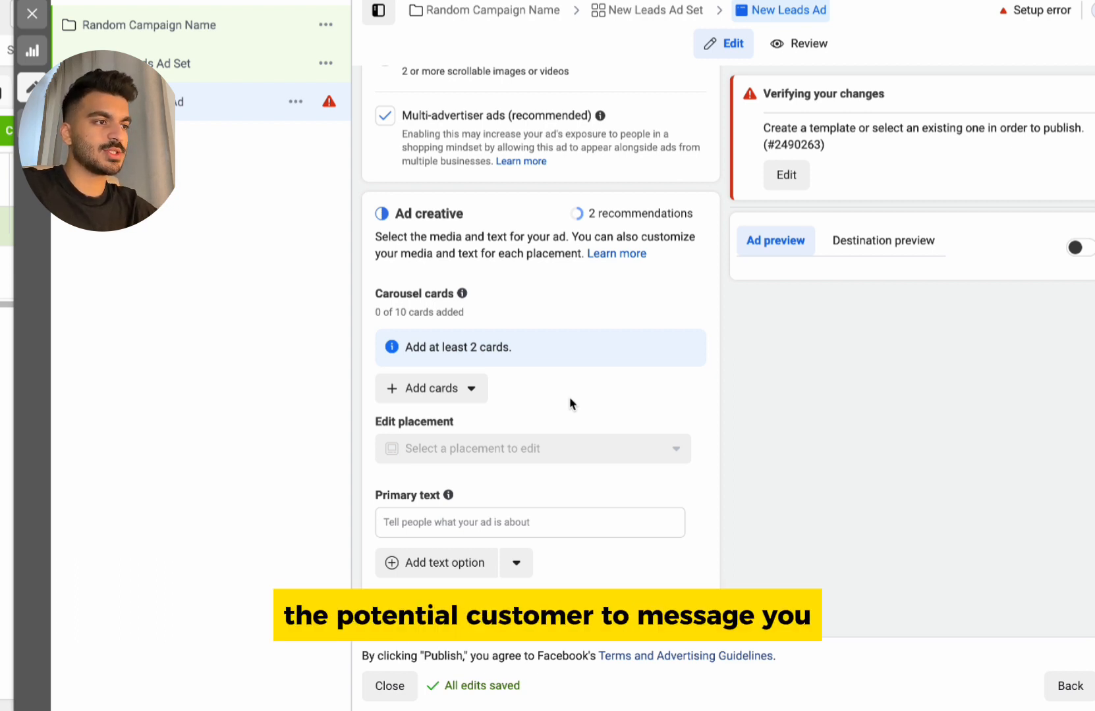
pyautogui.click(474, 388)
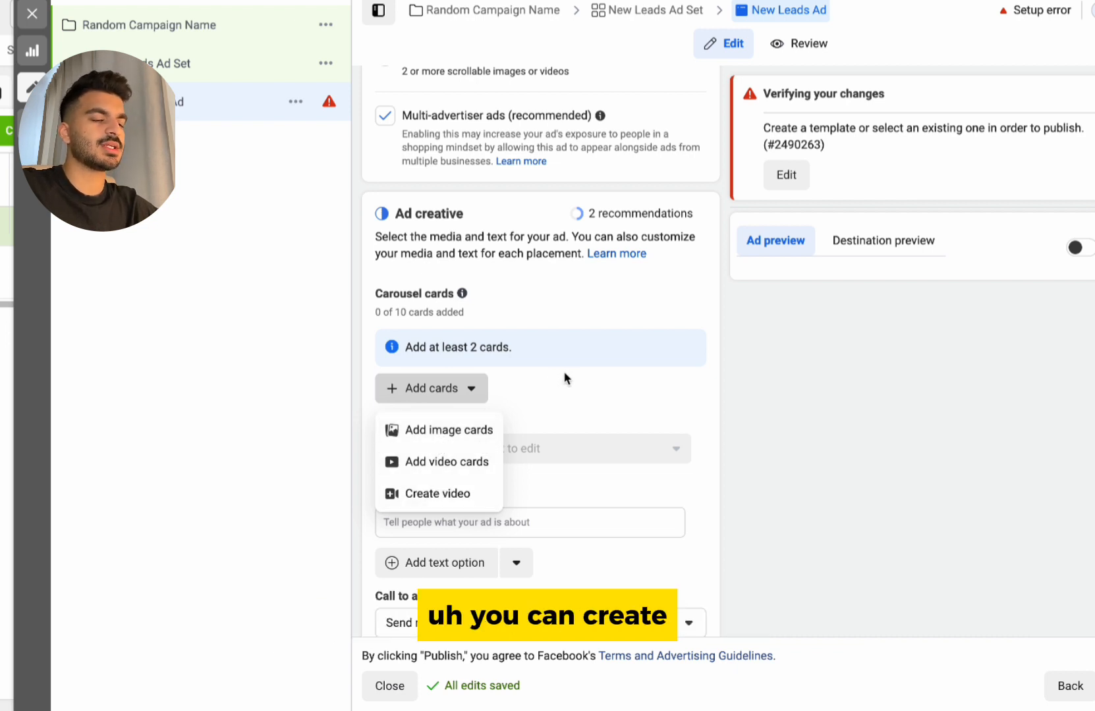
pyautogui.click(477, 393)
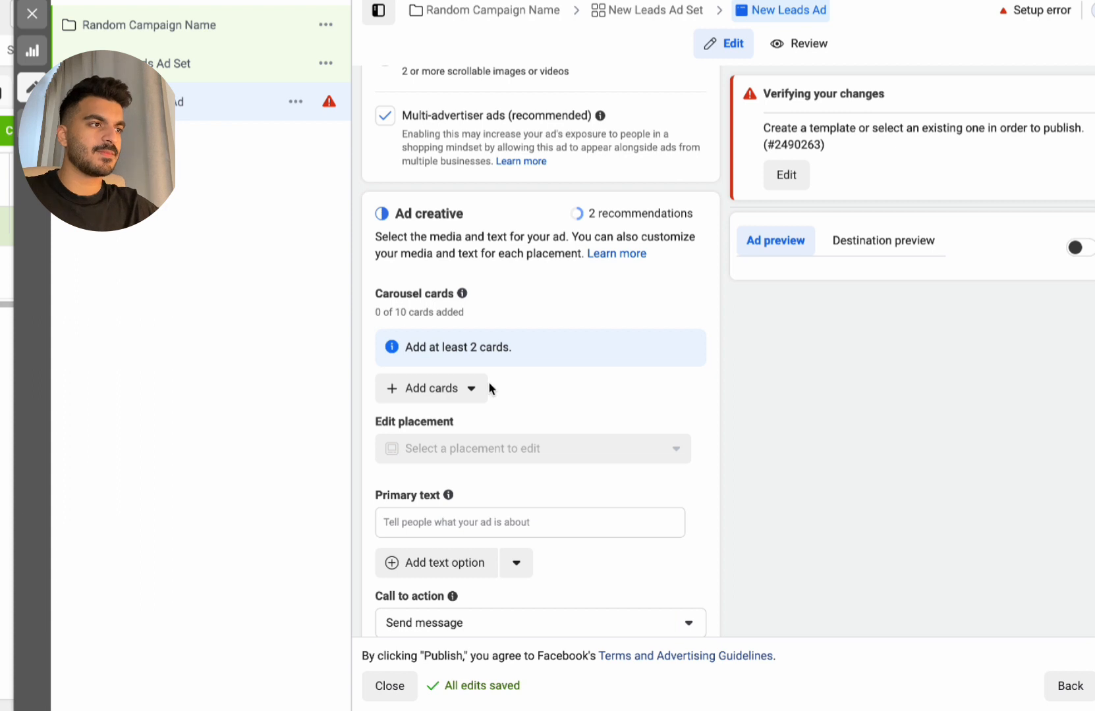
pyautogui.click(470, 390)
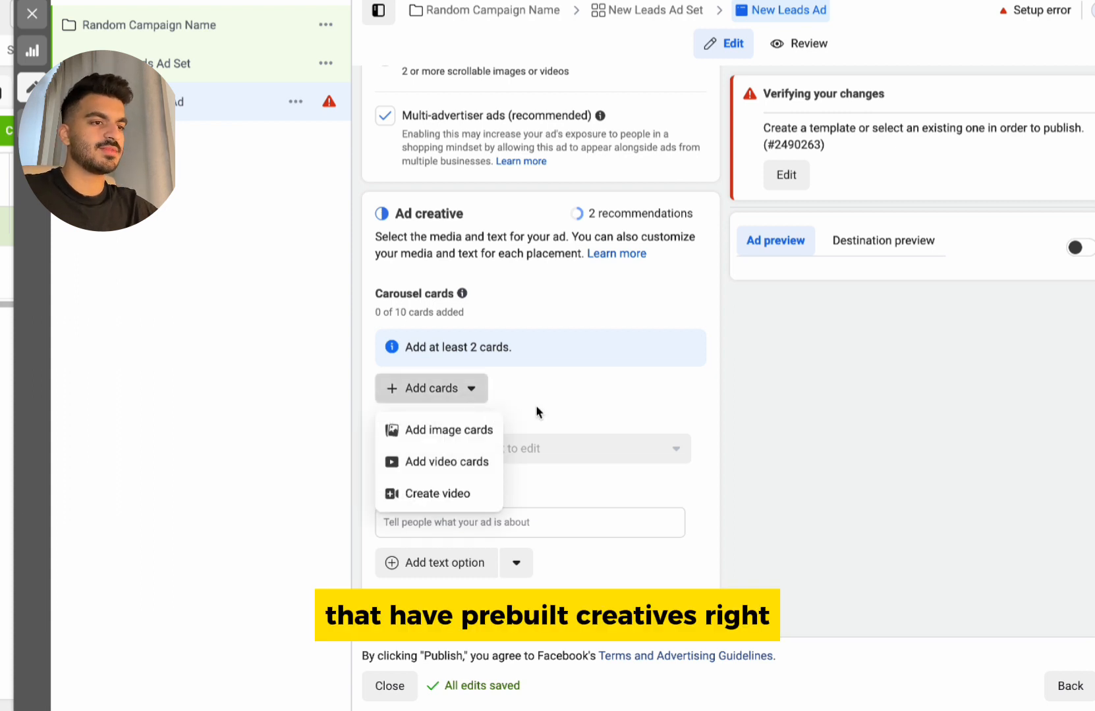
pyautogui.click(496, 390)
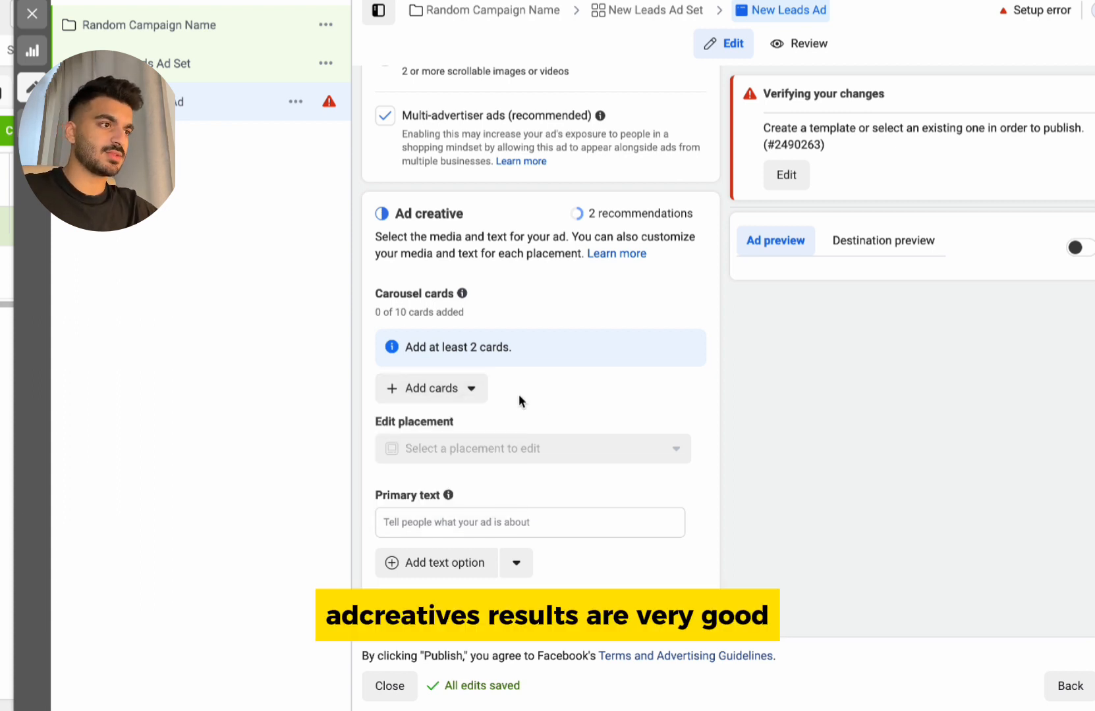
# Review the ad's primary text field and the list of available call to action options
pyautogui.scroll(-5, 518, 394)
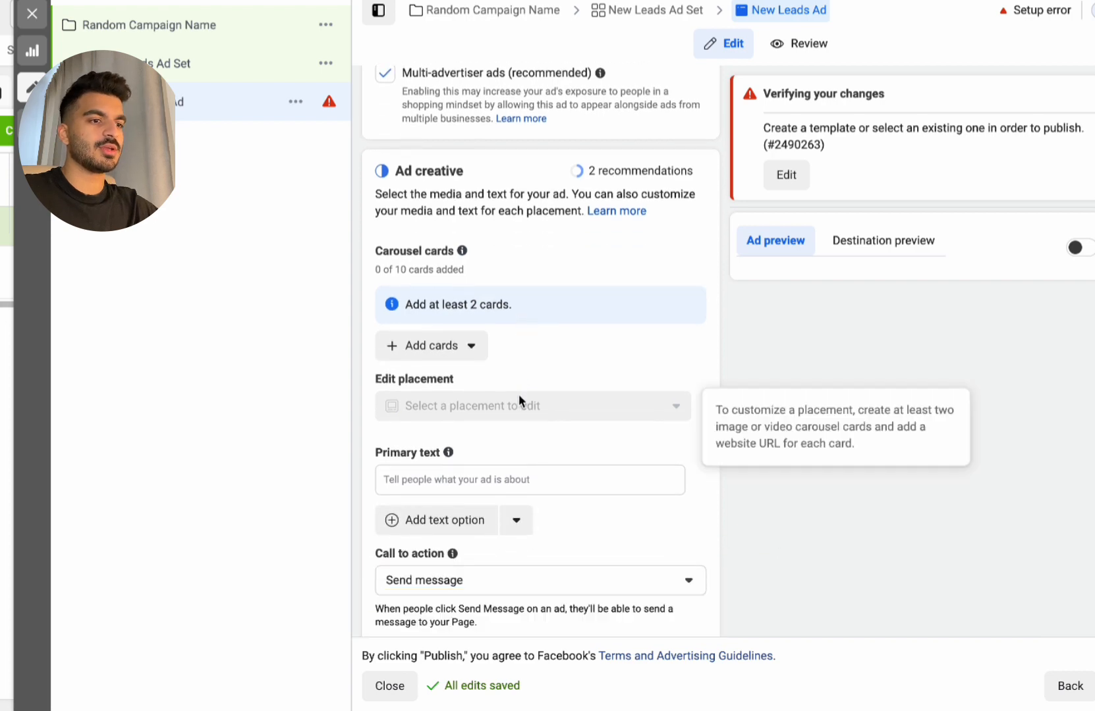
pyautogui.scroll(-3, 519, 397)
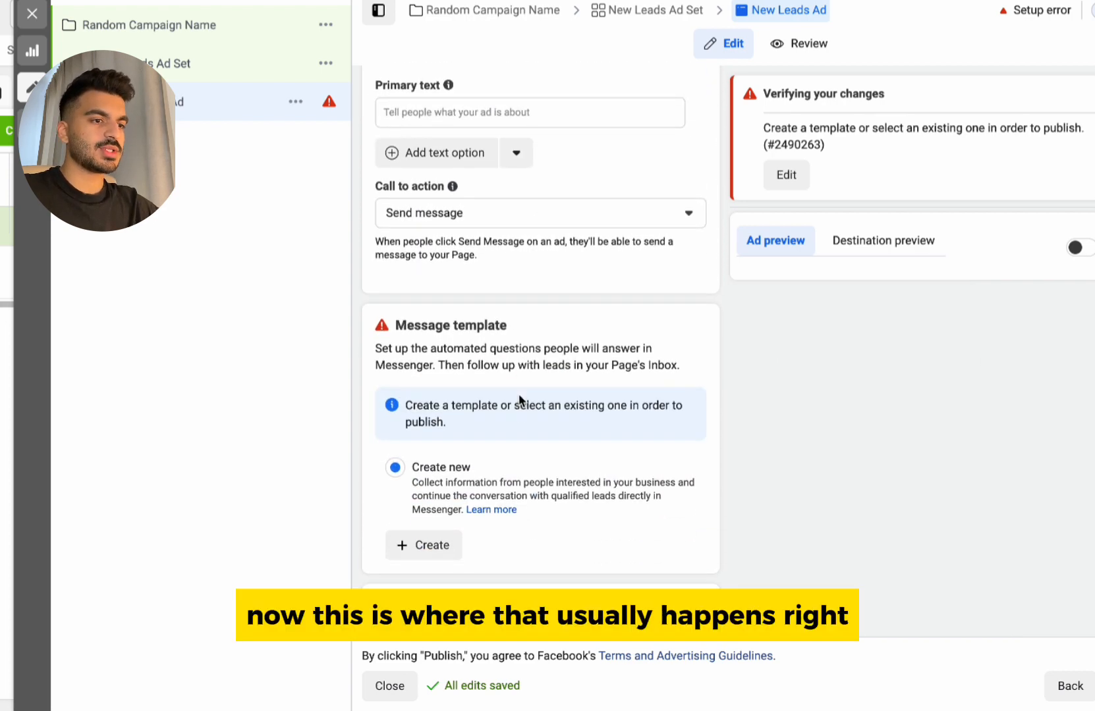
pyautogui.scroll(3, 519, 394)
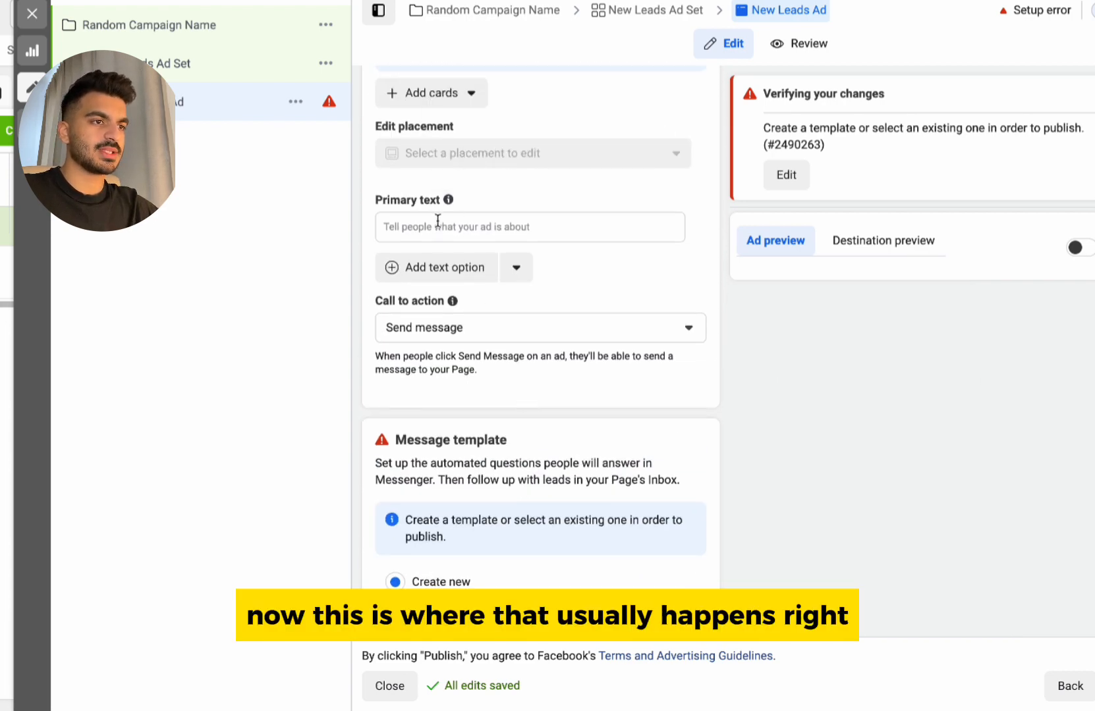
pyautogui.click(468, 331)
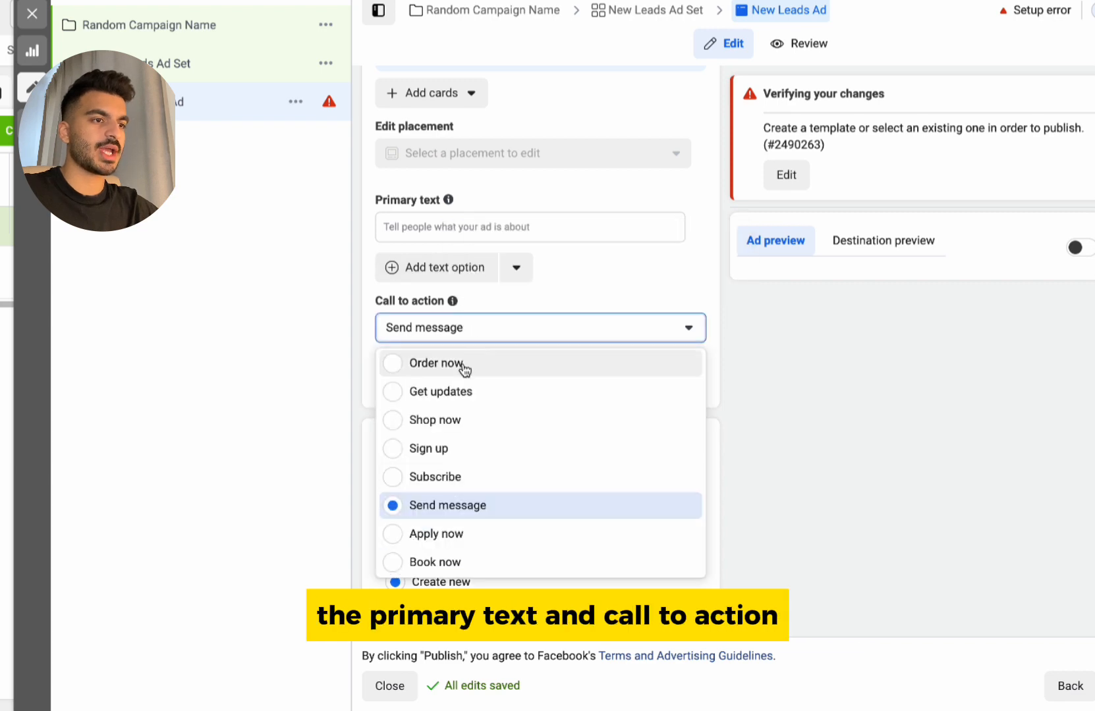
pyautogui.click(489, 324)
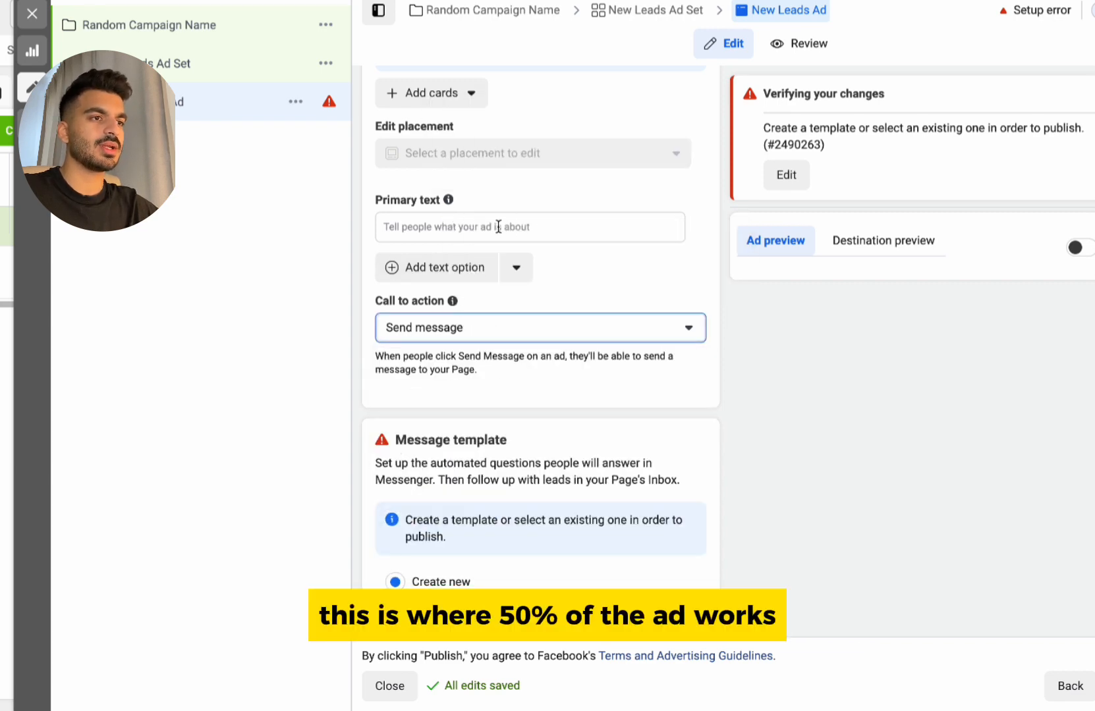
# Look over the message template, tracking and creative sections, and switch the ad's preview to the destination preview
pyautogui.scroll(-7, 514, 231)
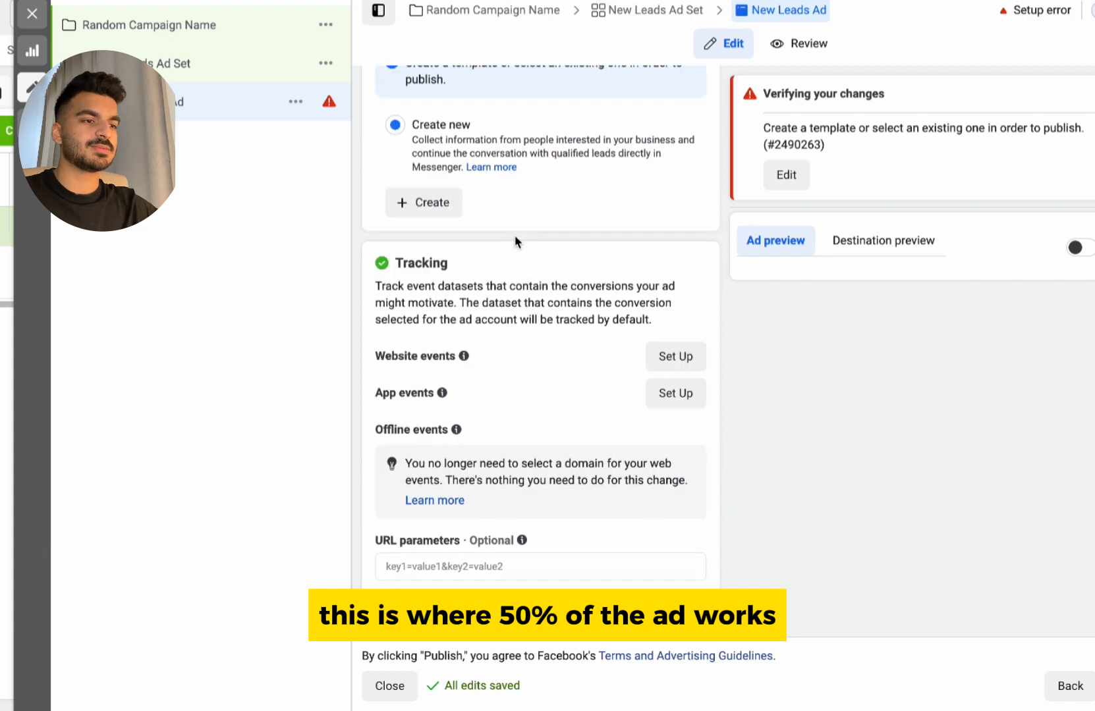
pyautogui.scroll(7, 514, 240)
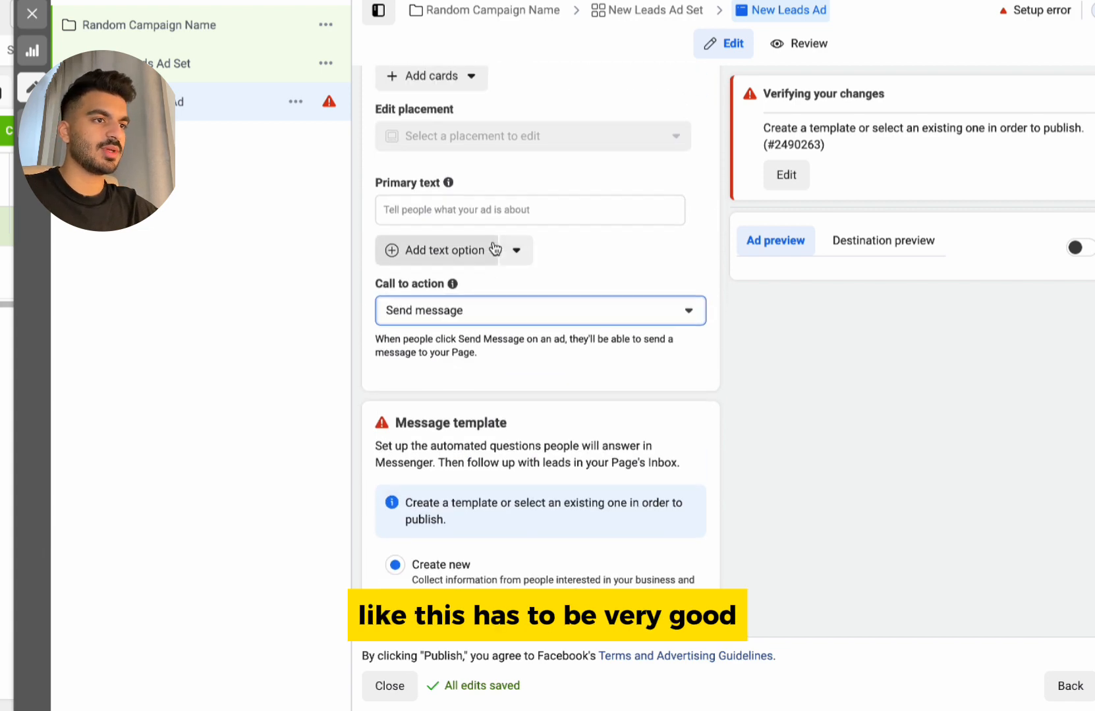
pyautogui.scroll(4, 494, 247)
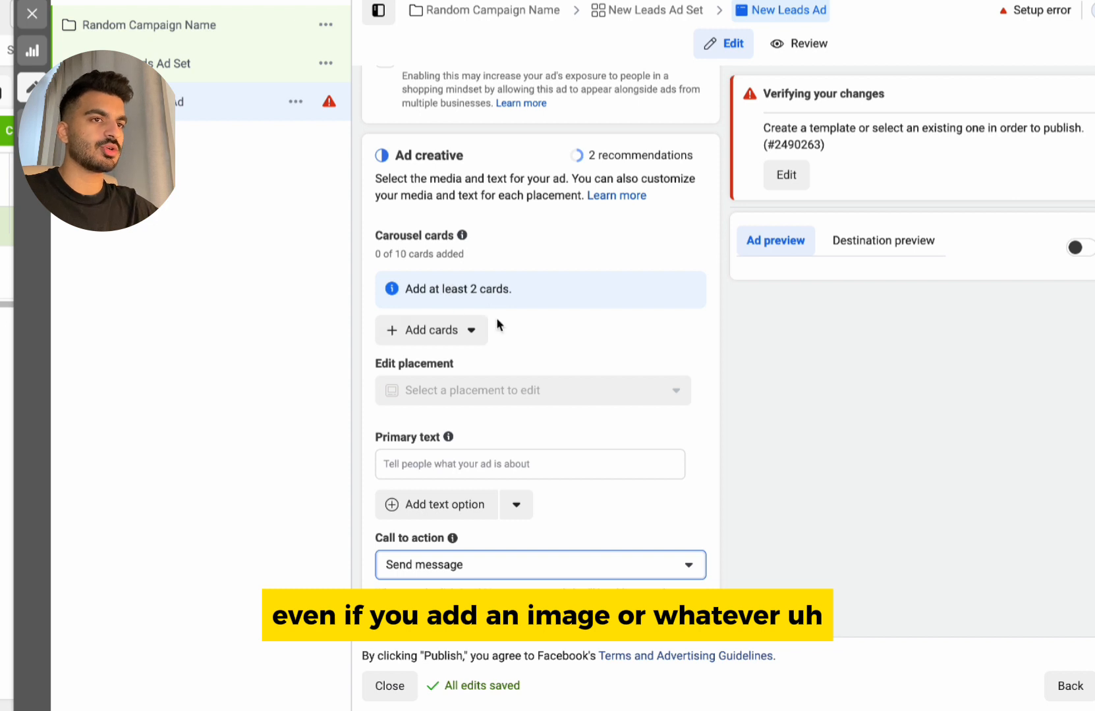
pyautogui.scroll(-1, 499, 325)
pyautogui.click(870, 242)
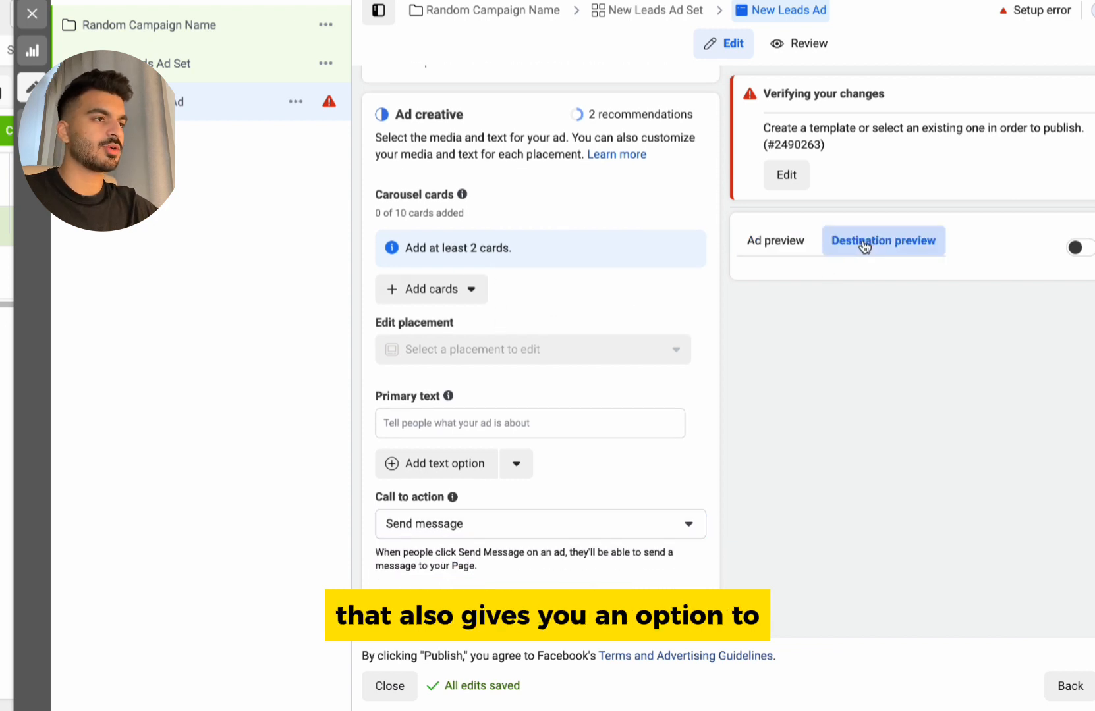
# Switch the preview back to the ad preview and look at the primary text field in the ad creative section
pyautogui.click(795, 245)
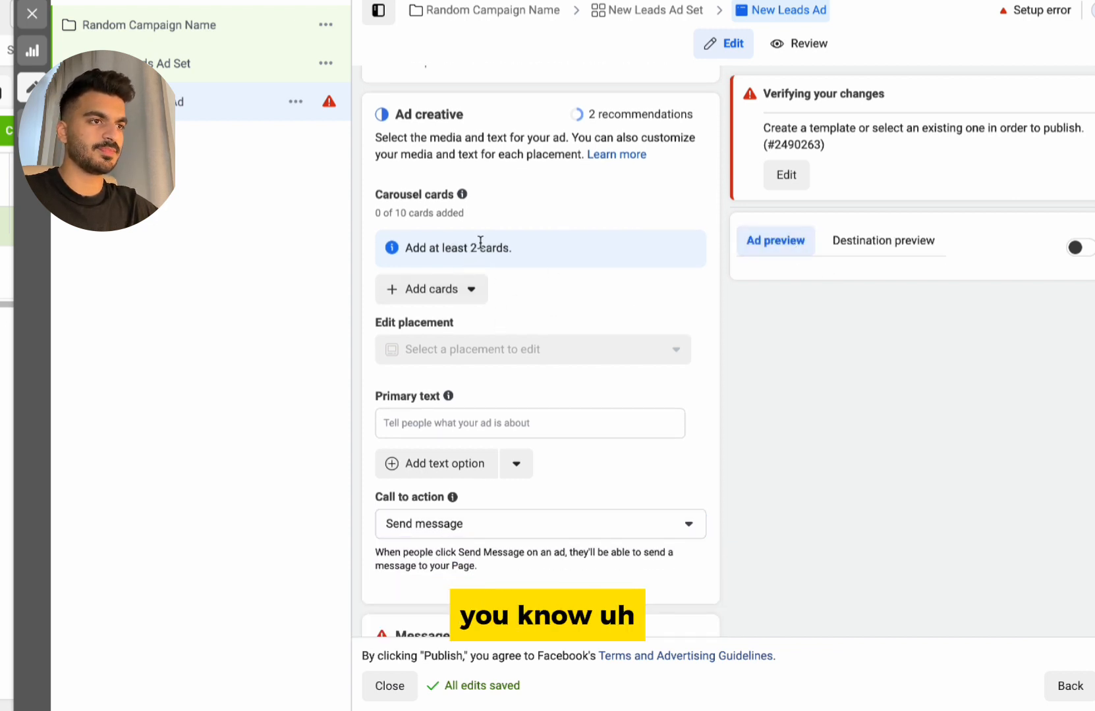
pyautogui.scroll(-2, 526, 276)
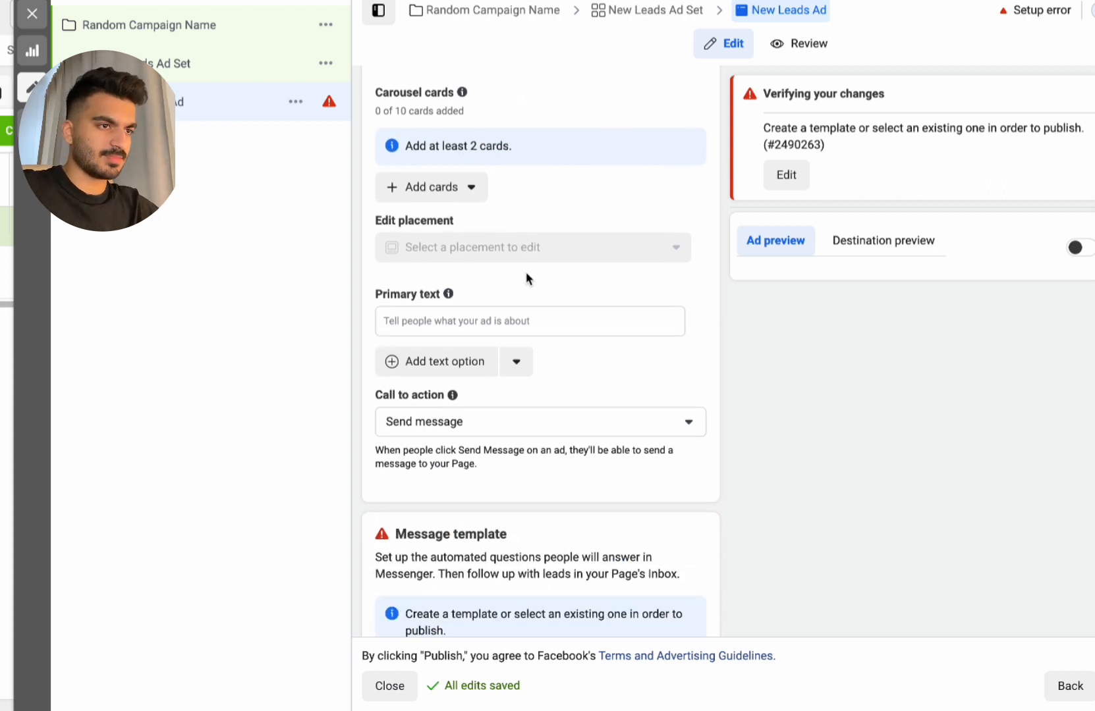
pyautogui.scroll(-1, 533, 297)
pyautogui.click(470, 283)
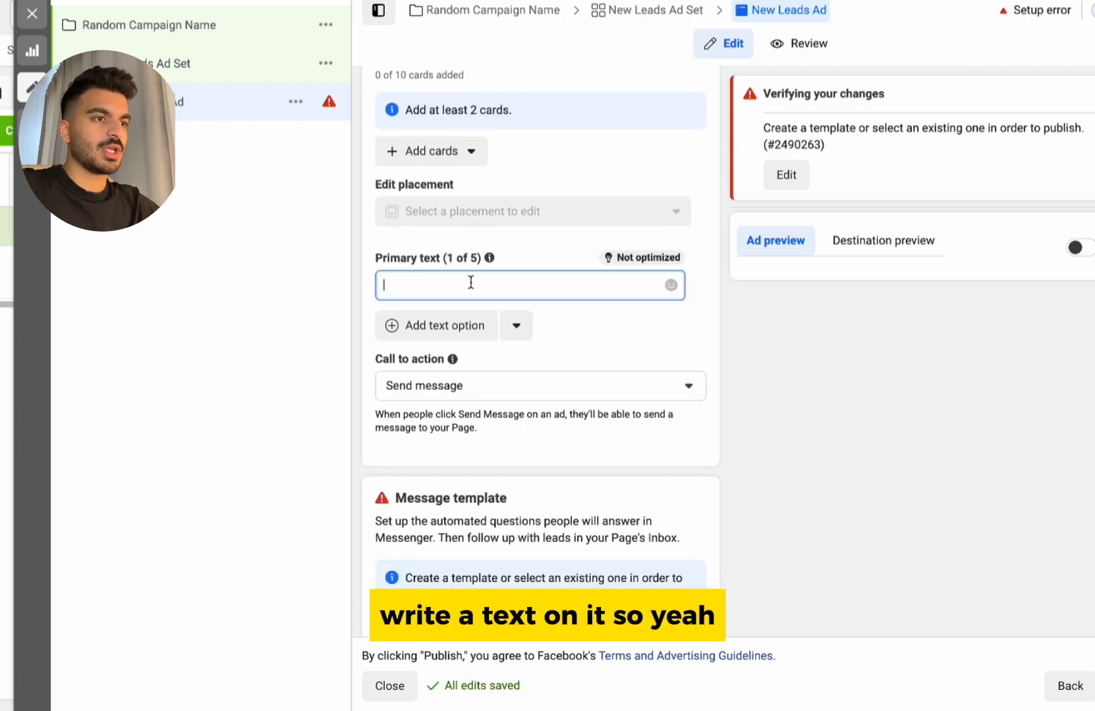
pyautogui.click(539, 248)
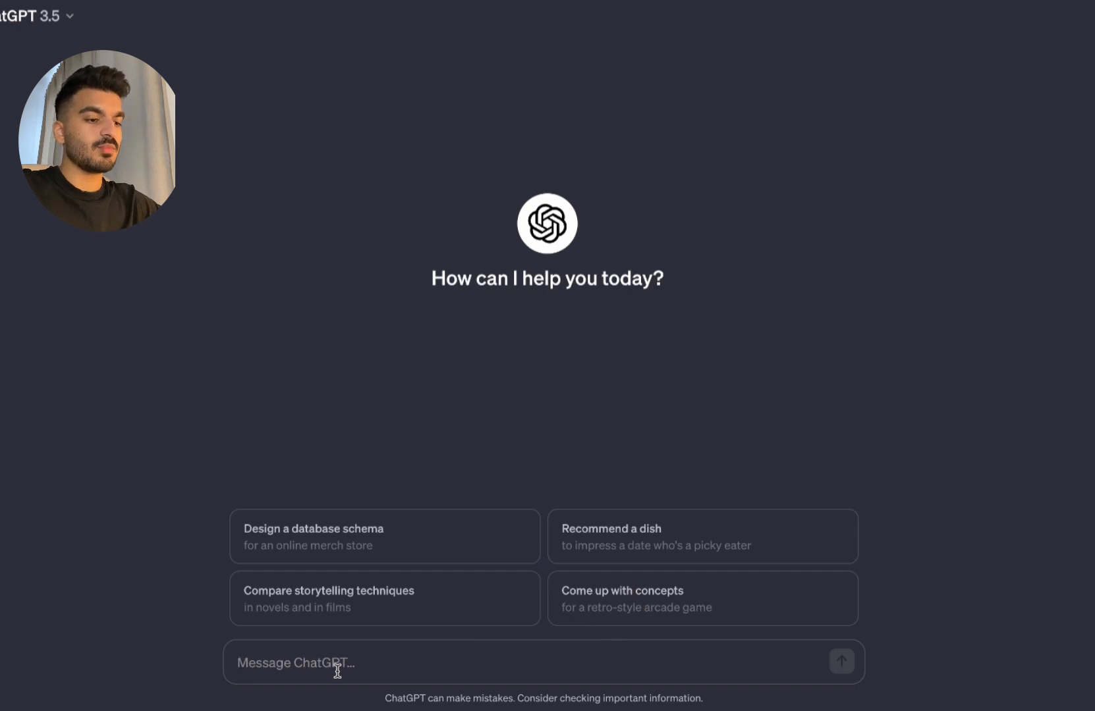
# Switch to ChatGPT, submit the prompt "give me 5 call to actions for my facebook ad", and read through the answer
pyautogui.write('pro')
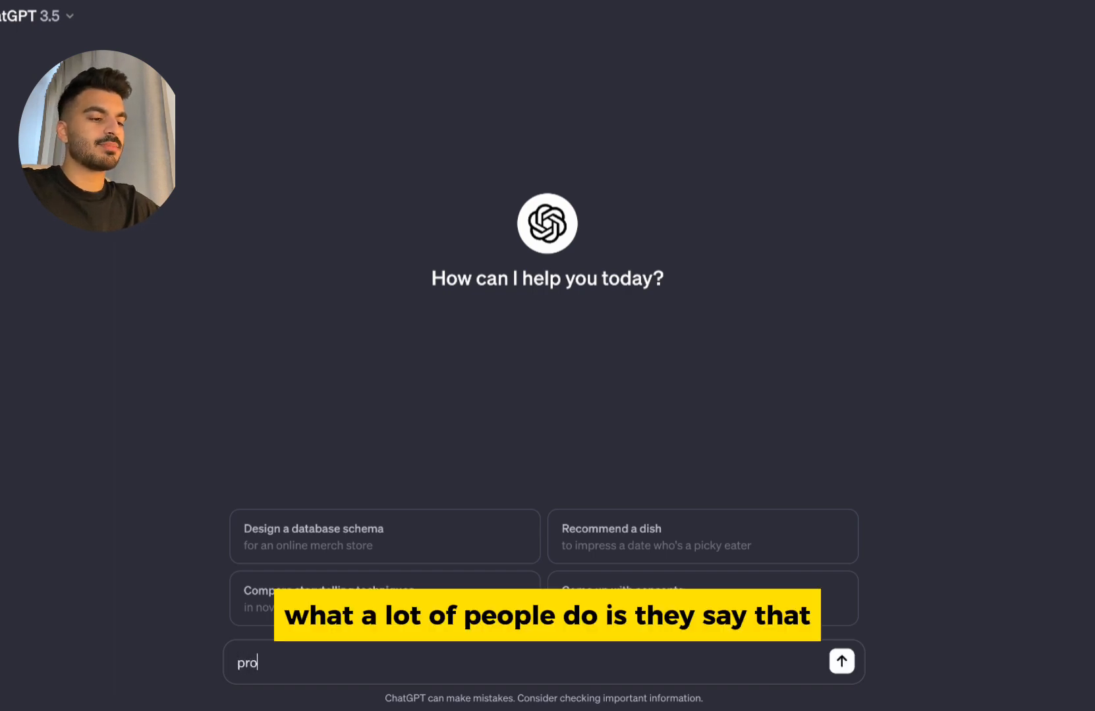
pyautogui.press('BackSpace')
pyautogui.press('BackSpace')
pyautogui.press('BackSpace')
pyautogui.write('give me 5 call to actions for m')
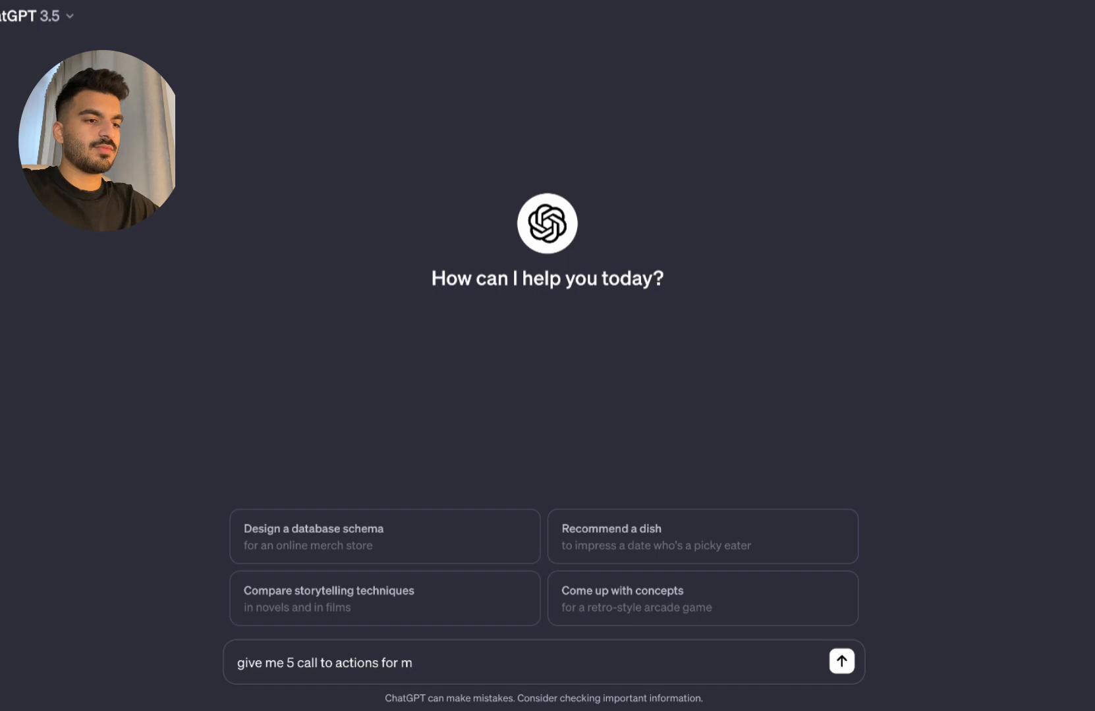
pyautogui.write('y facebook')
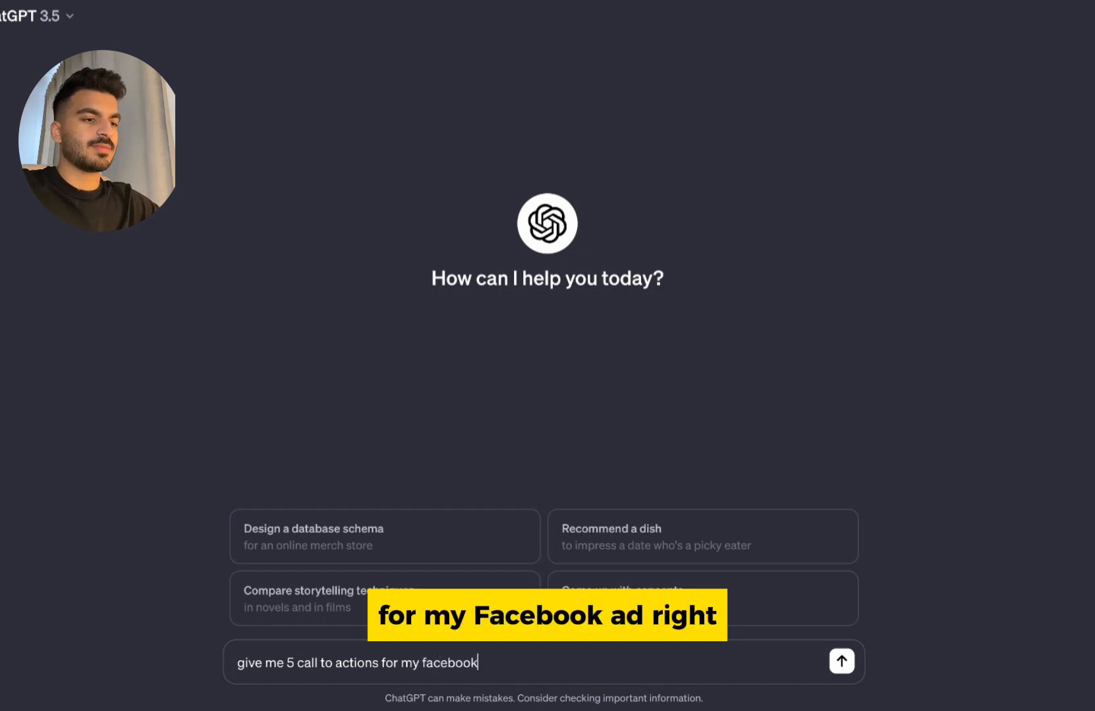
pyautogui.write(' ad')
pyautogui.press('Return')
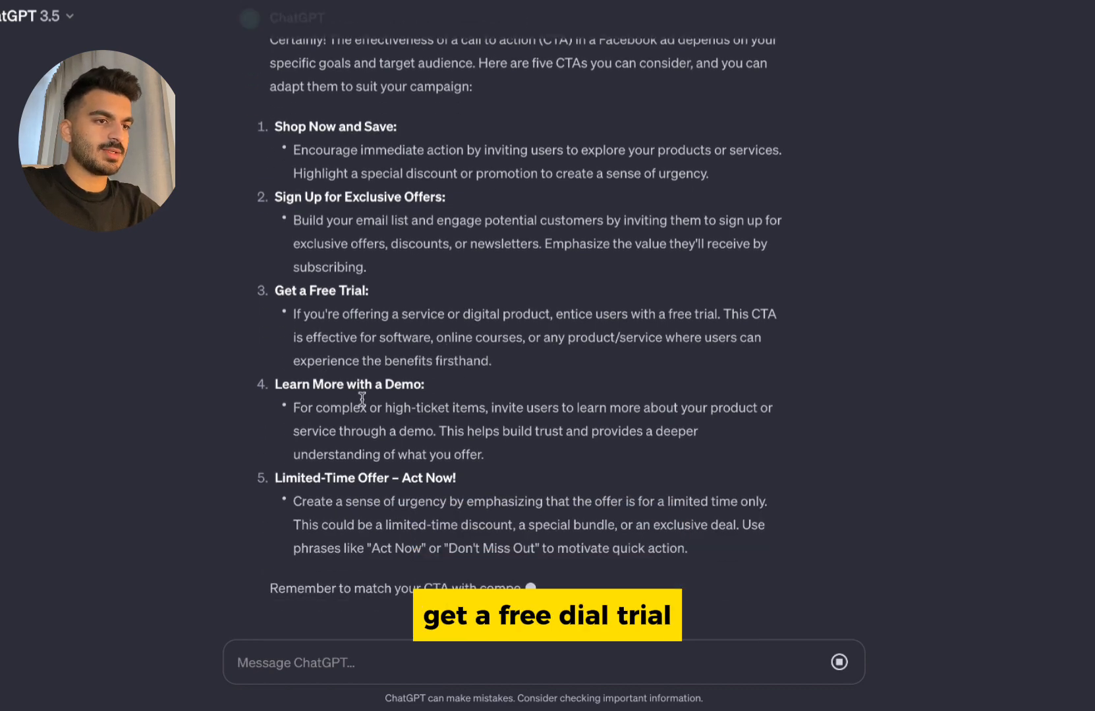
pyautogui.scroll(3, 480, 285)
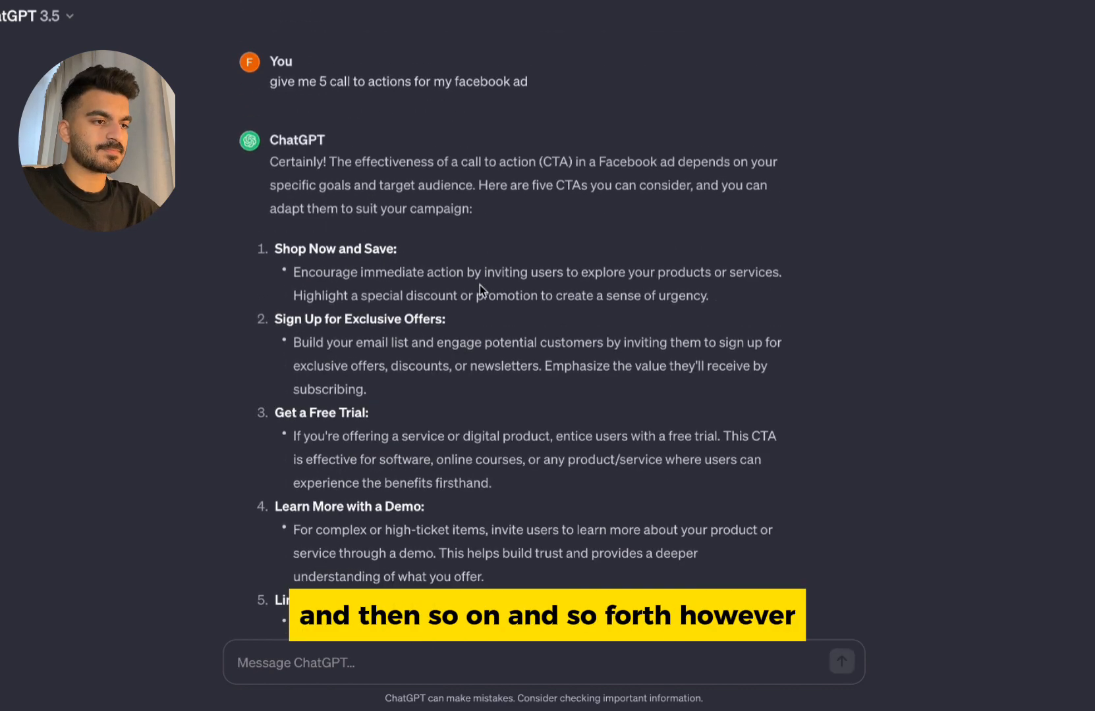
pyautogui.scroll(-3, 316, 435)
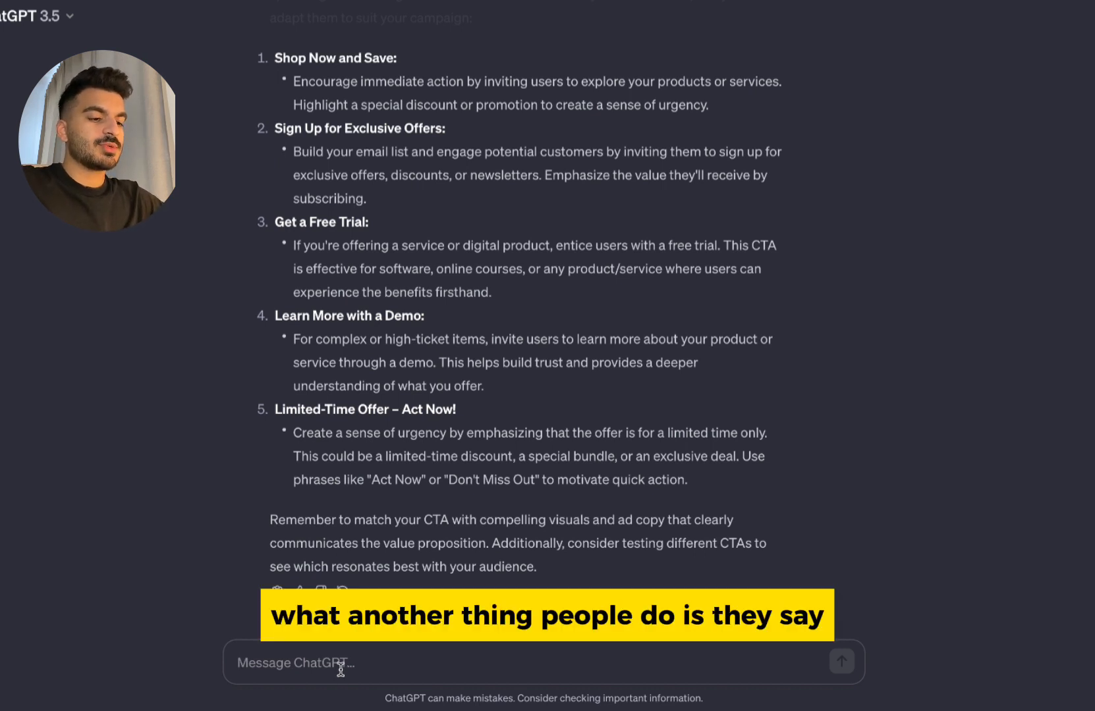
# Submit the follow-up prompt "Give me rare call to actions and primary text for my car rental facebook ad"
pyautogui.write('Give me rar')
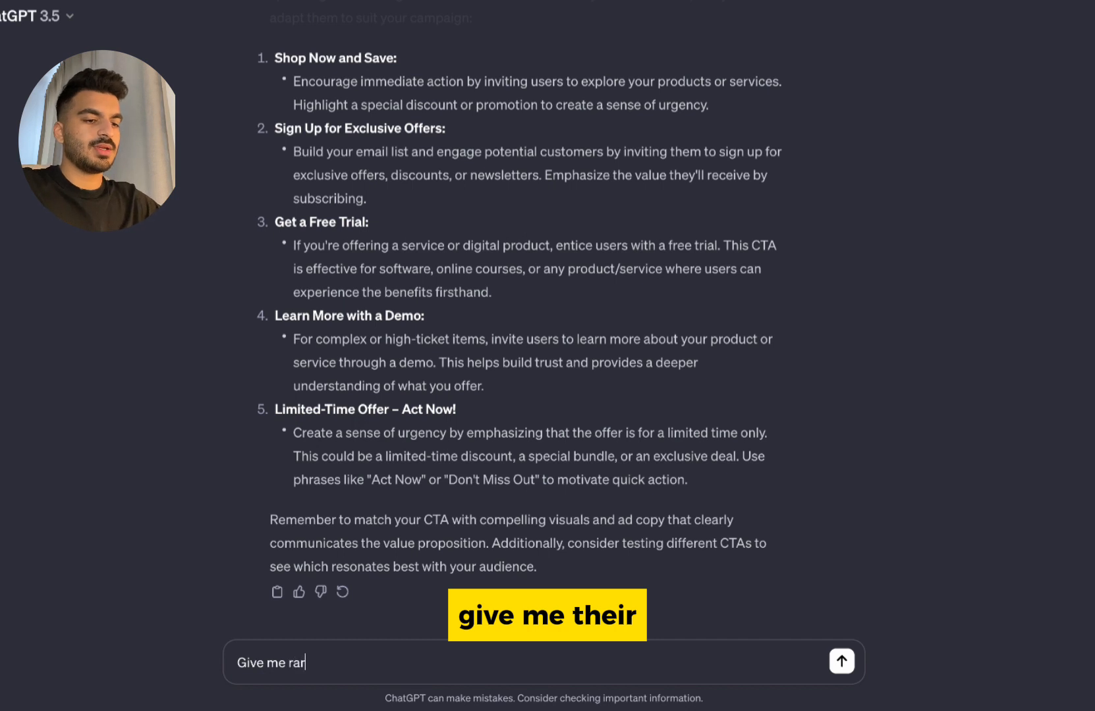
pyautogui.write('e call to actions and pri')
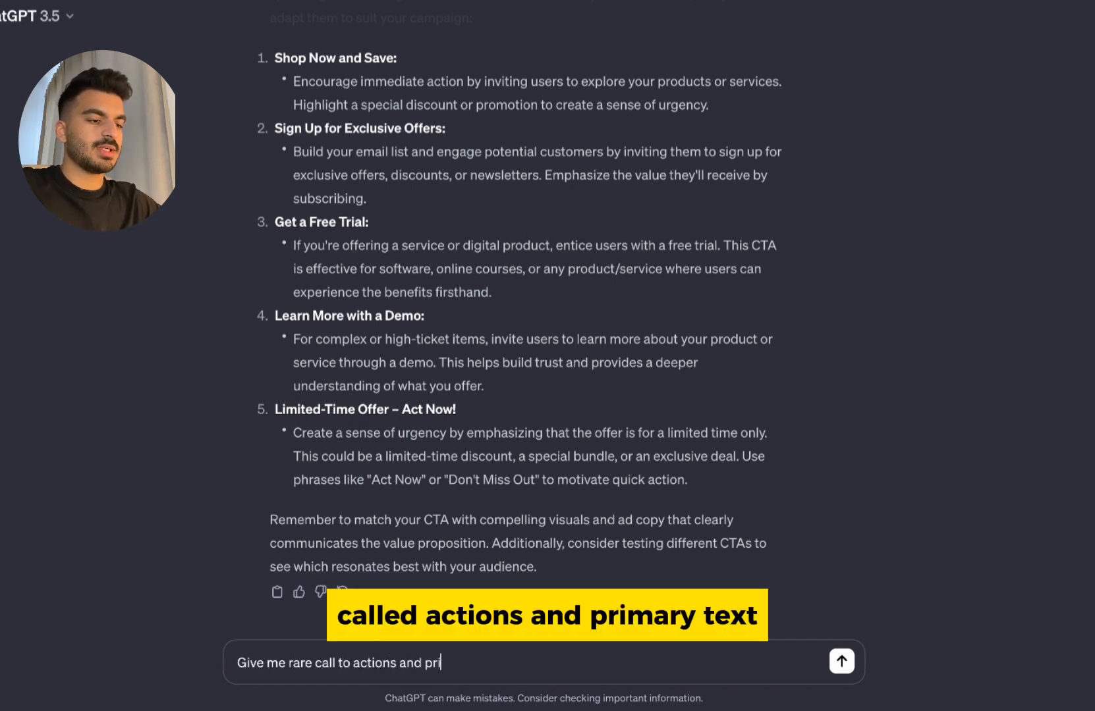
pyautogui.write('mary text')
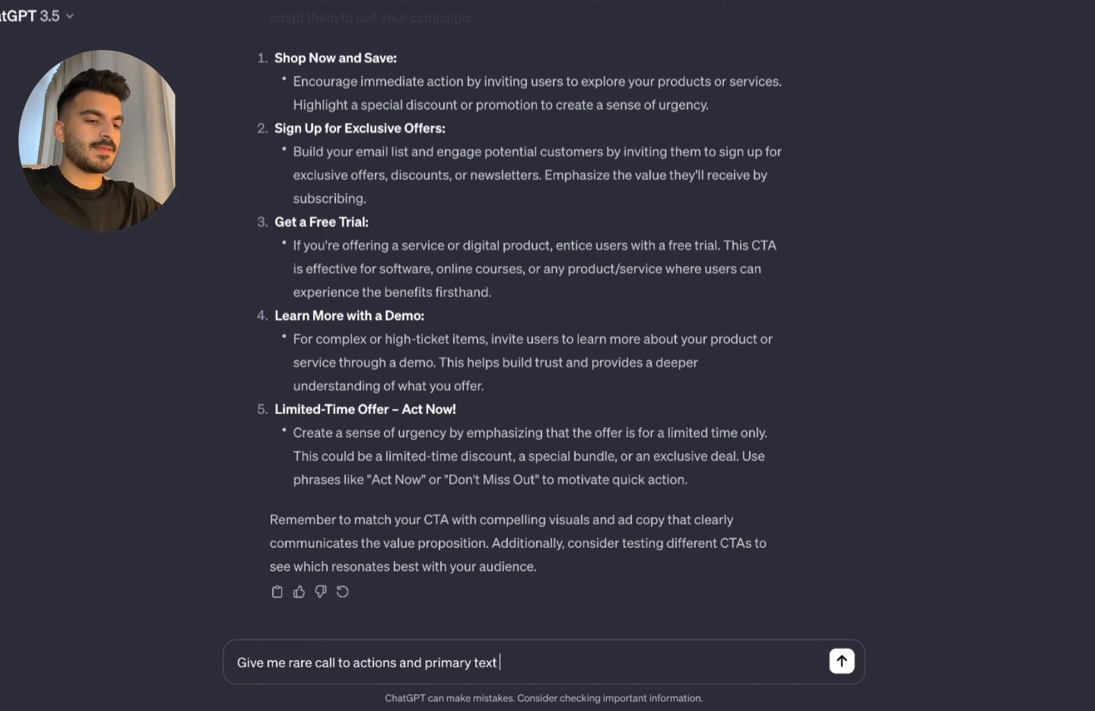
pyautogui.write(' for my car')
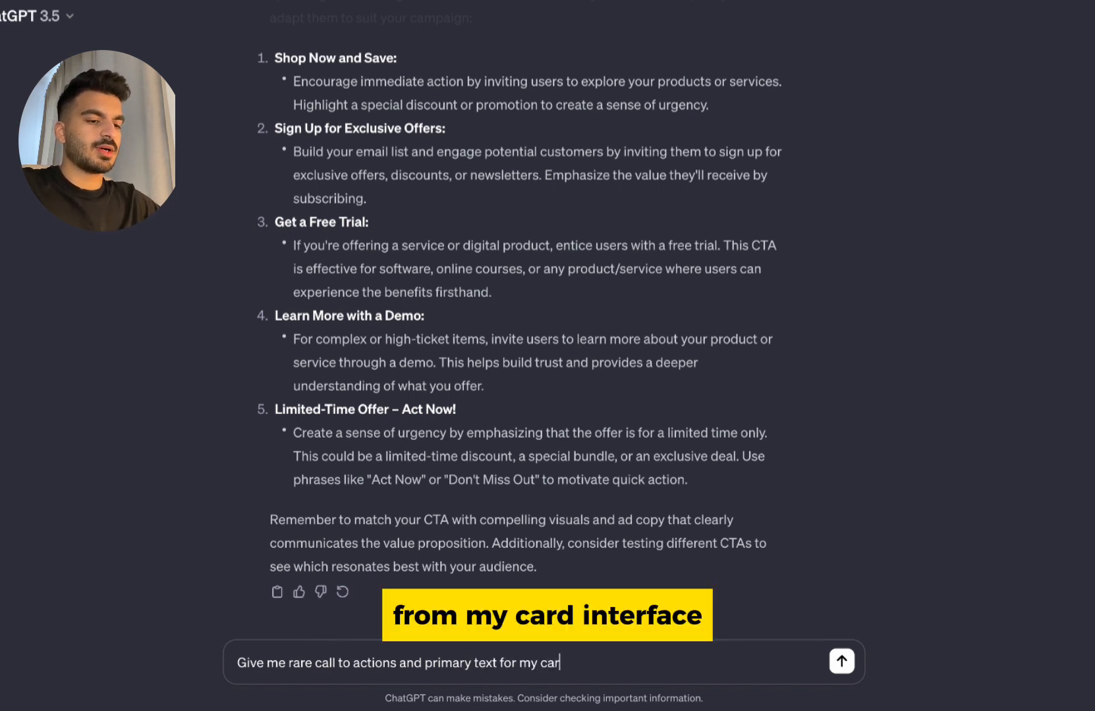
pyautogui.write(' rental face')
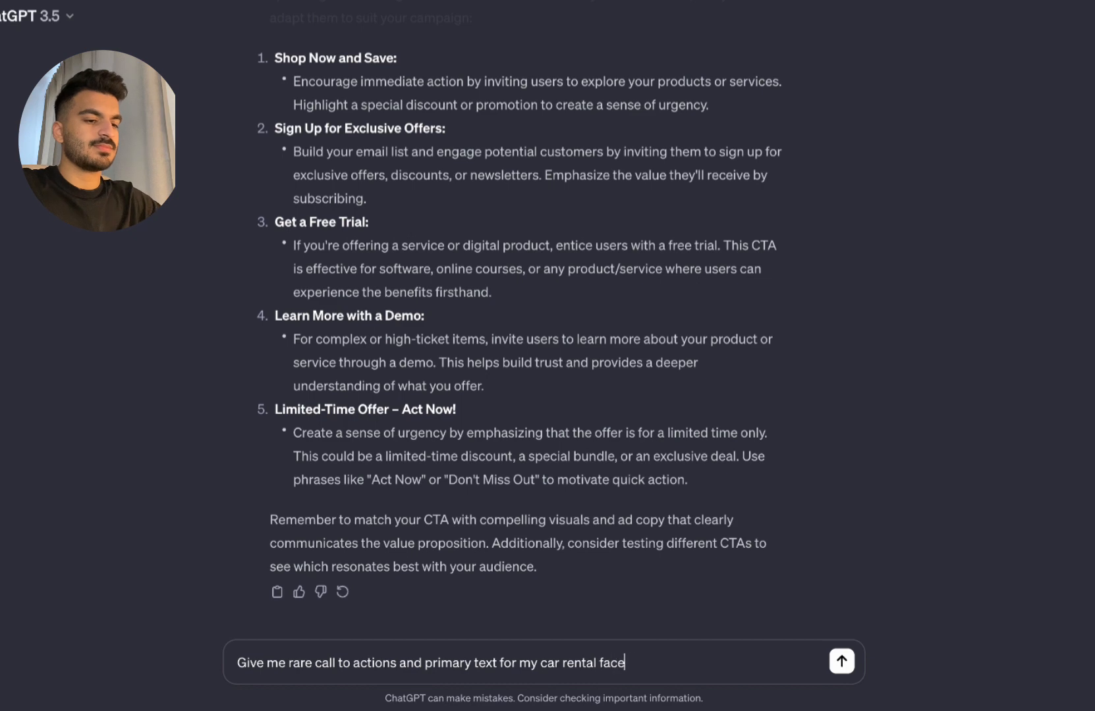
pyautogui.write('book ad')
pyautogui.press('Return')
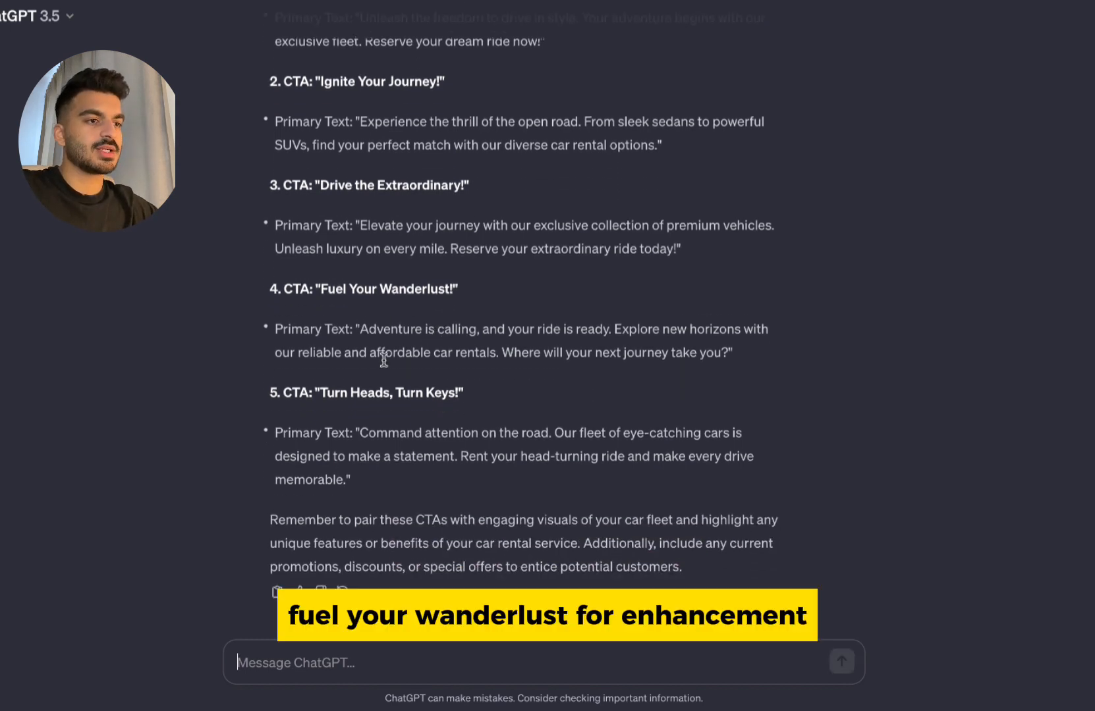
# Read through the suggested car rental calls to action and the primary text of the fifth suggestion
pyautogui.scroll(3, 383, 361)
pyautogui.moveTo(463, 498); pyautogui.dragTo(322, 491)
pyautogui.click(284, 481)
pyautogui.scroll(-3, 285, 482)
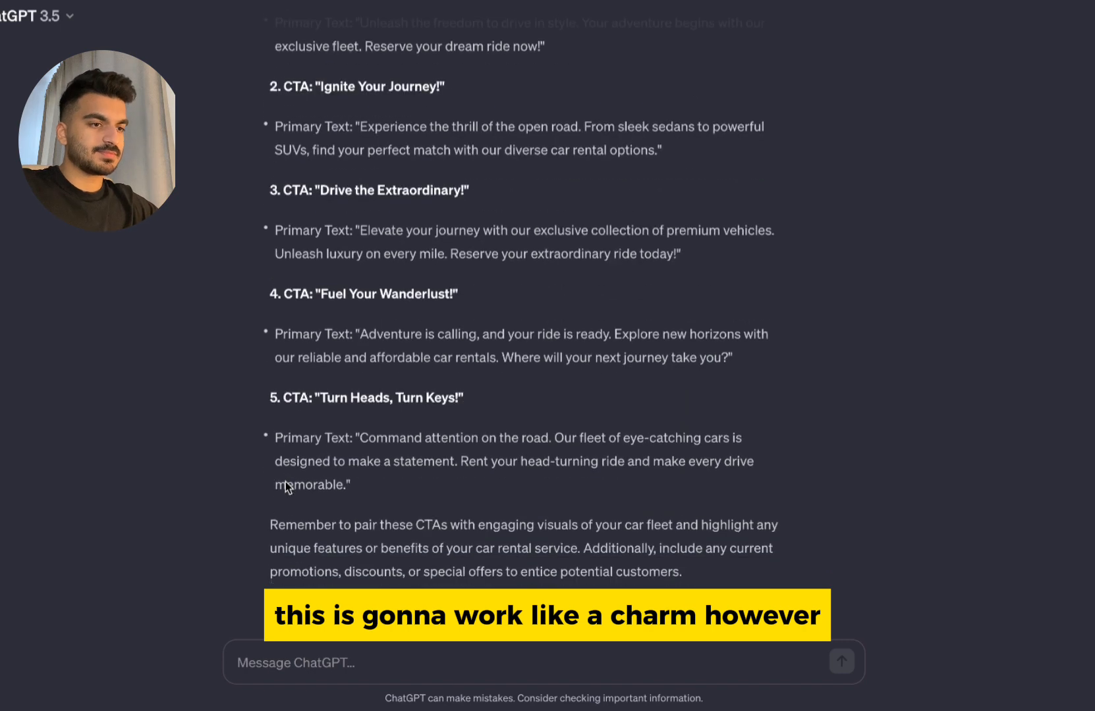
pyautogui.moveTo(360, 434); pyautogui.dragTo(342, 478)
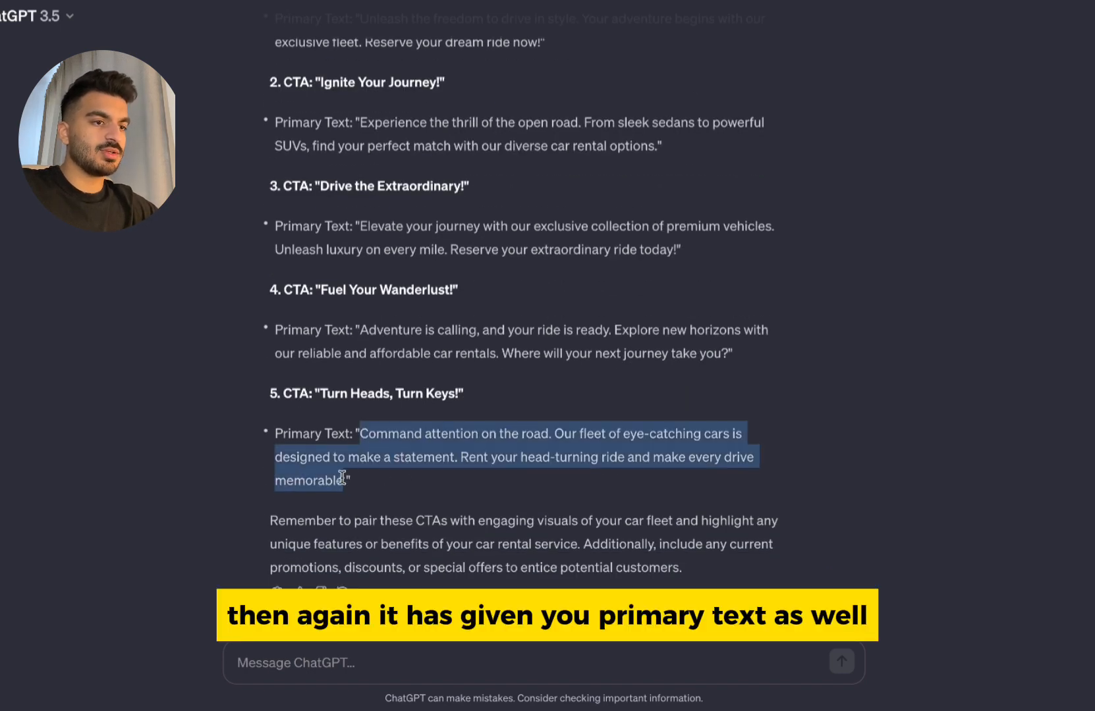
pyautogui.click(341, 477)
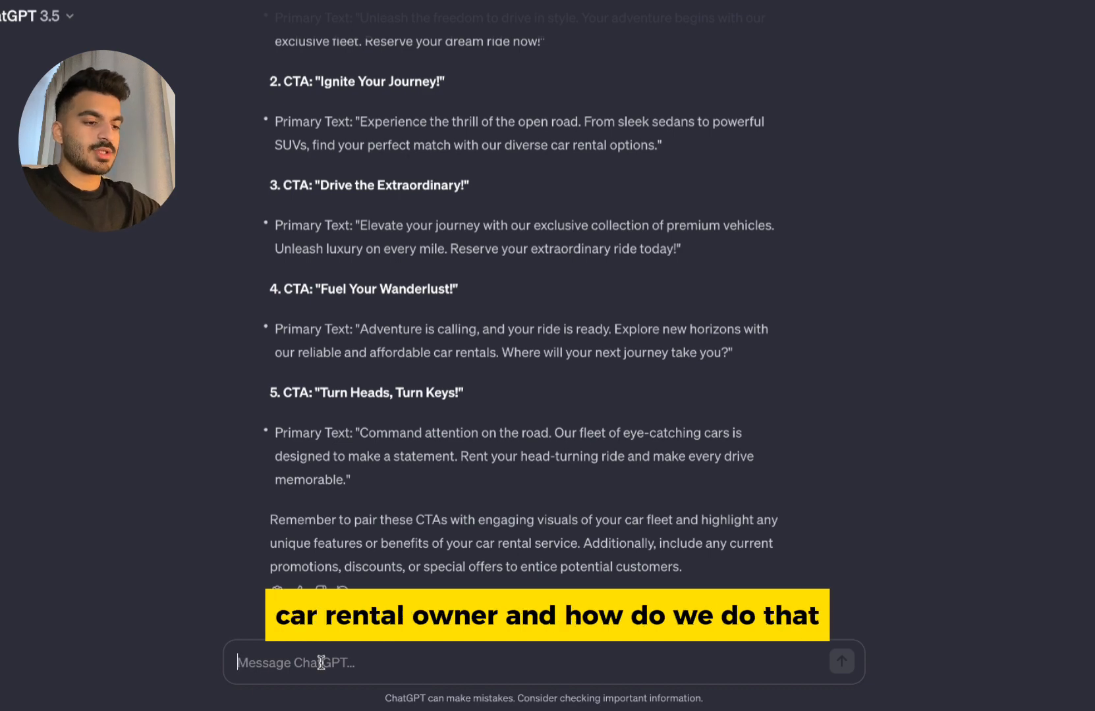
# Begin a prompt with "You are a 7 figure car rental business owner, and you are creating a facebook ad for christmas,"
pyautogui.write('You a')
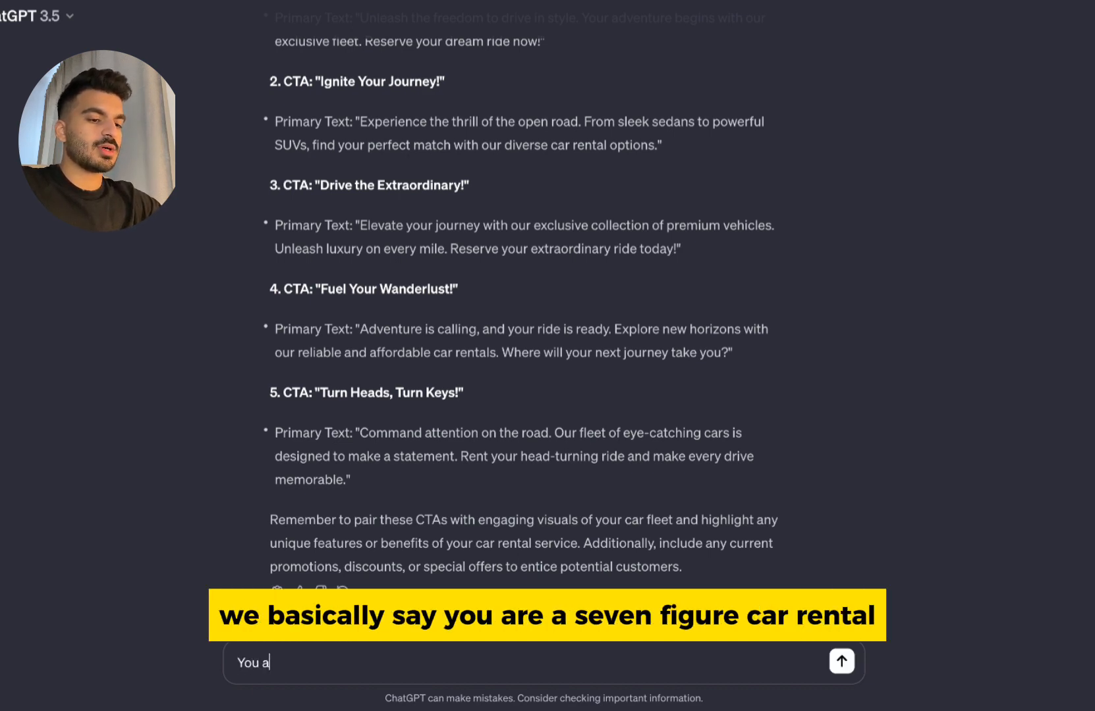
pyautogui.write('re a 7')
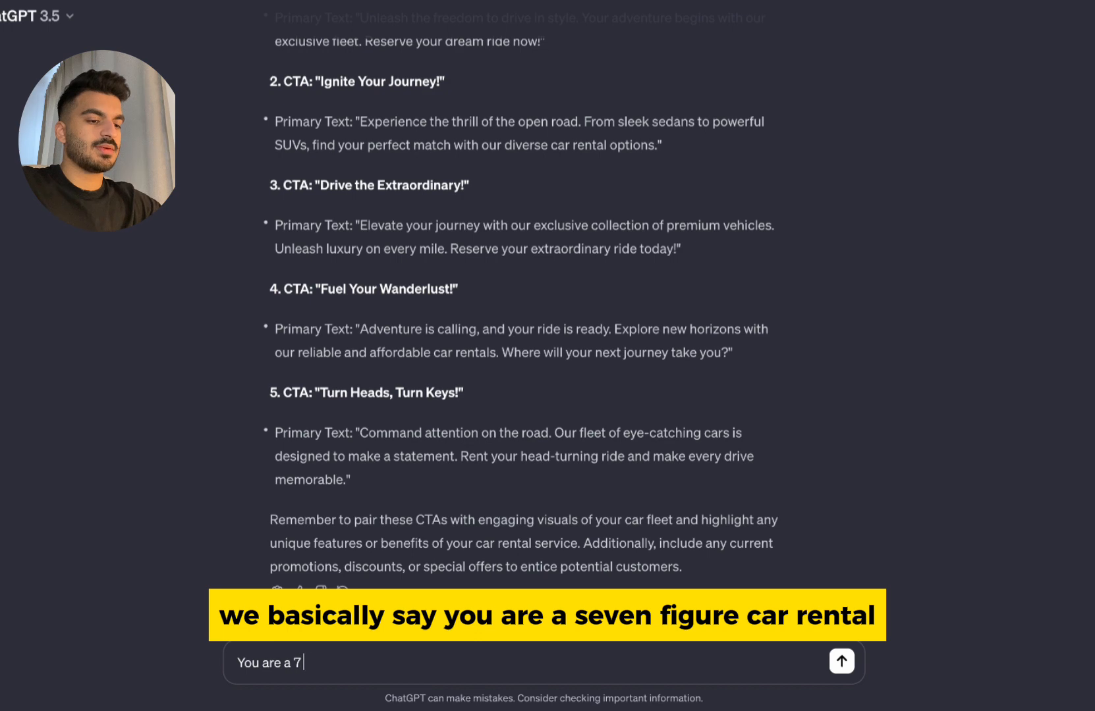
pyautogui.write(' figure car')
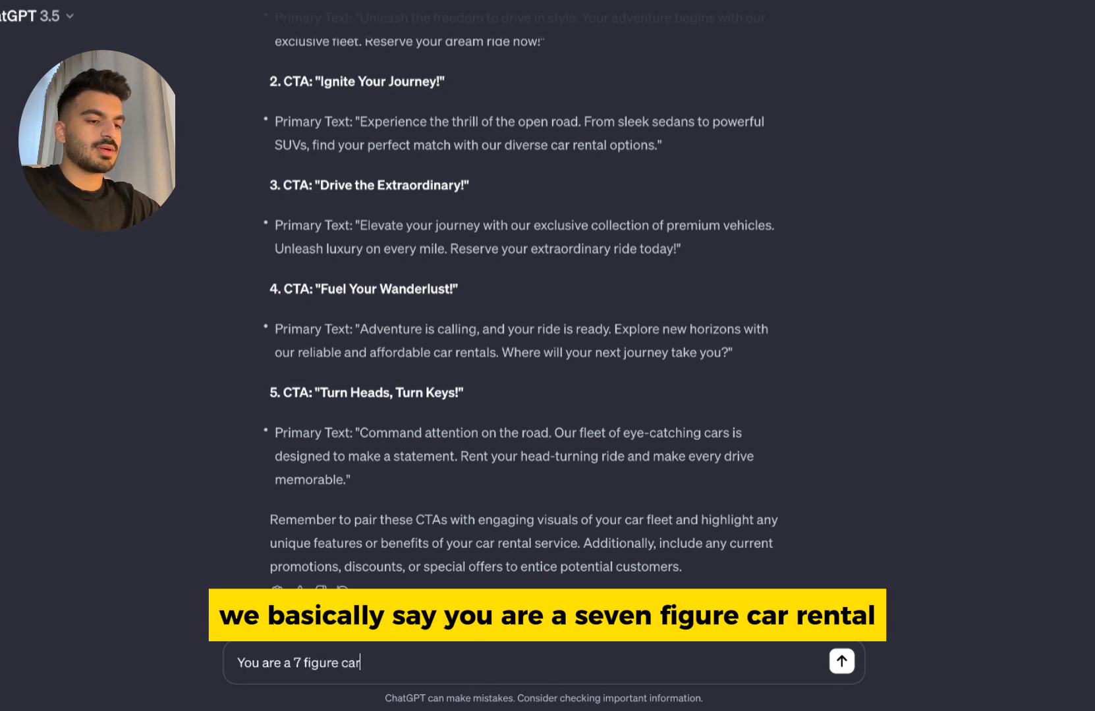
pyautogui.write(' rental busi')
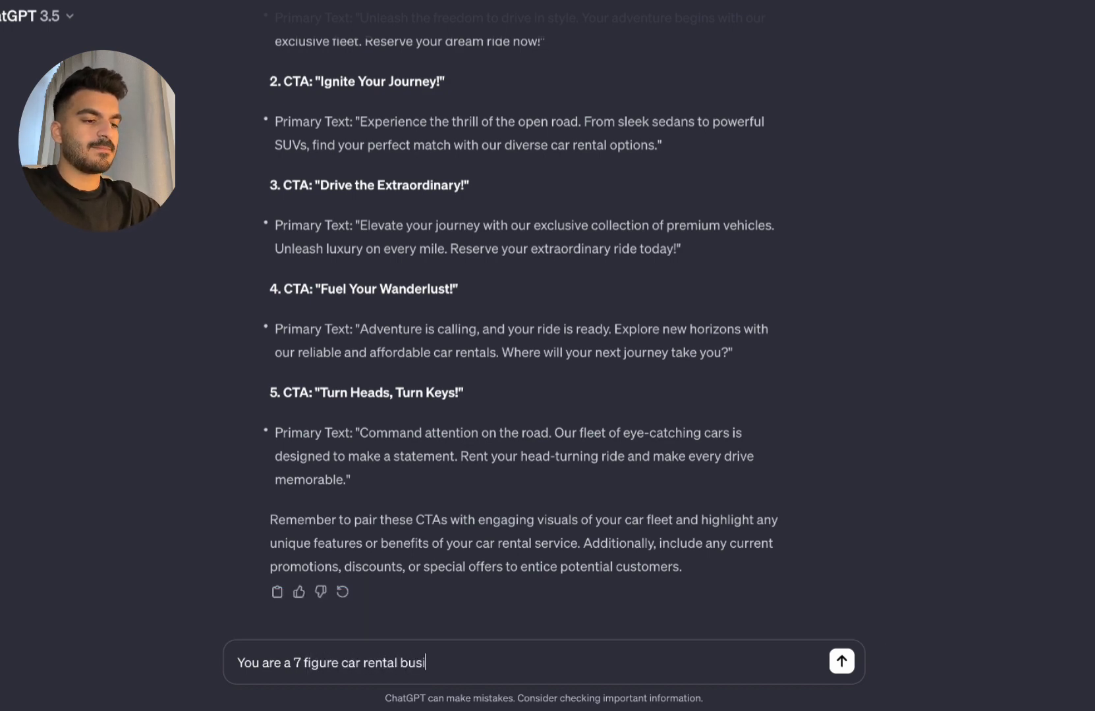
pyautogui.write('ness owner')
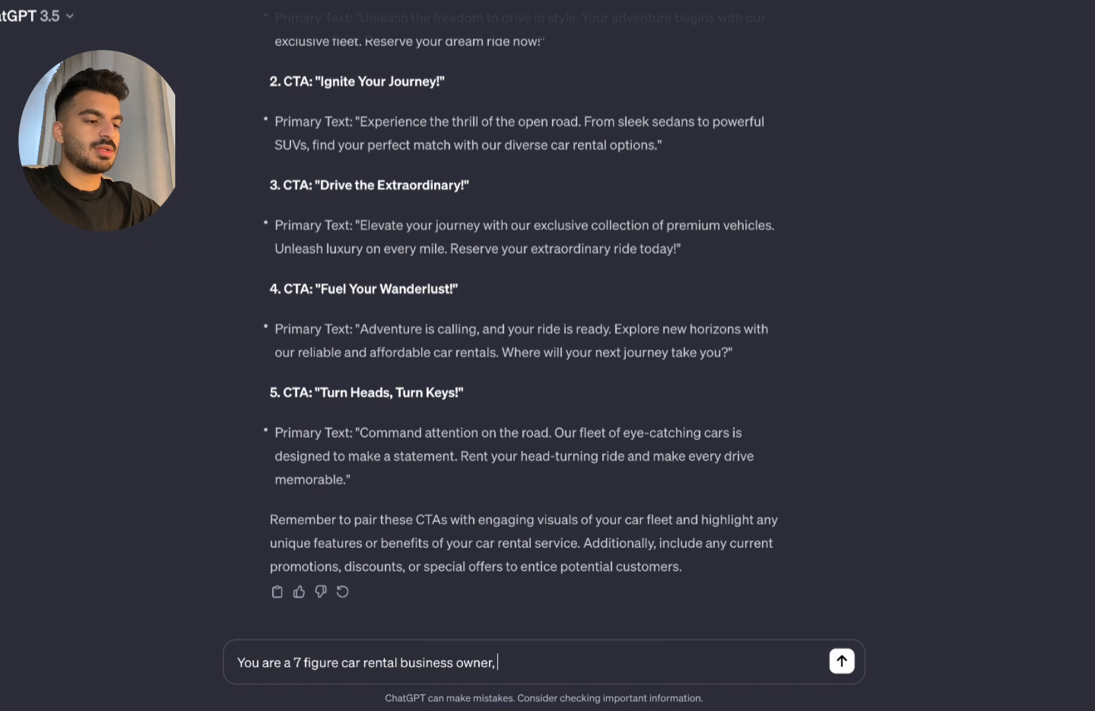
pyautogui.write(', and you')
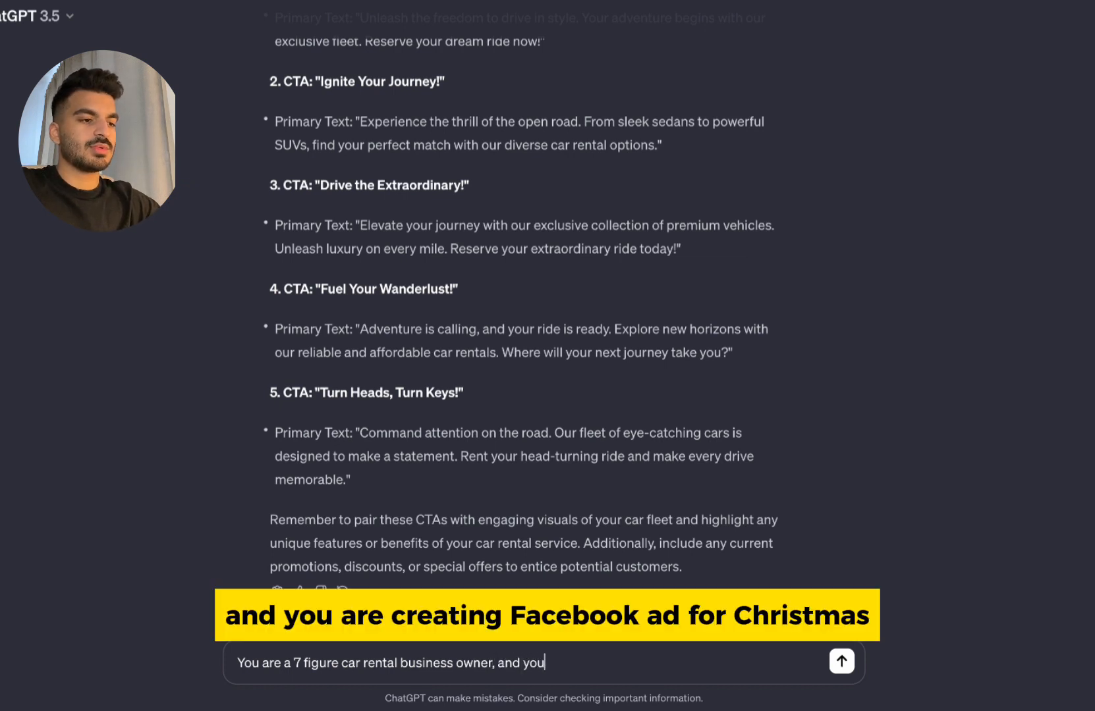
pyautogui.write(' are creat')
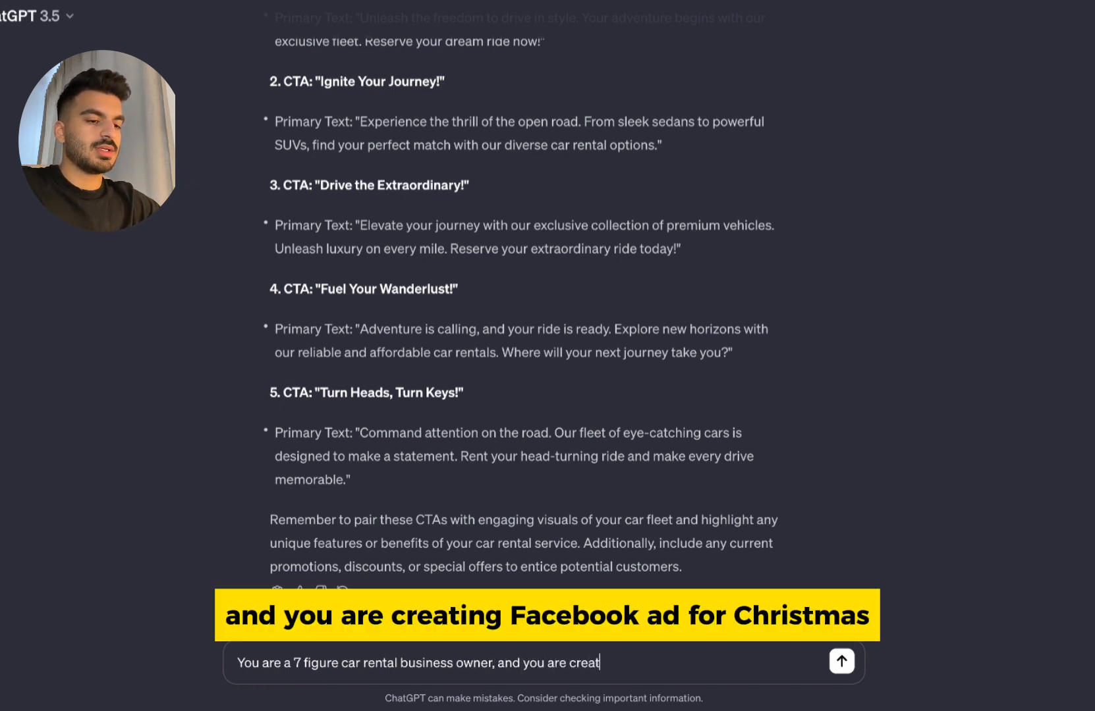
pyautogui.write('ing a facebook ad for chr')
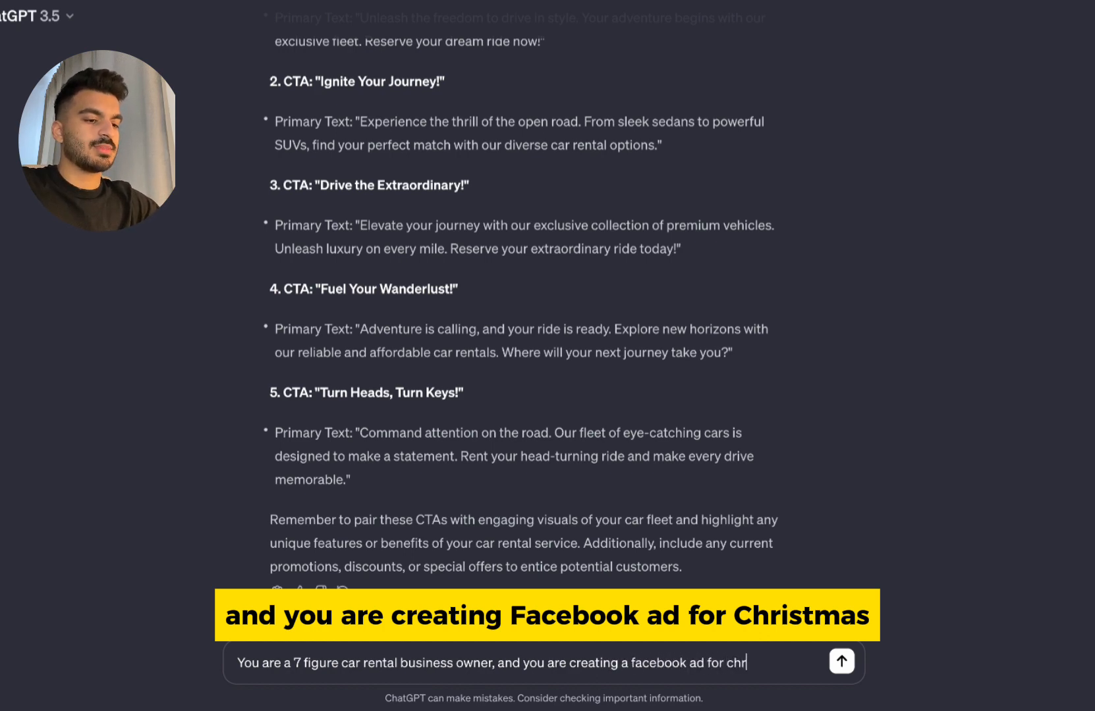
pyautogui.write('tm')
pyautogui.press('BackSpace')
pyautogui.press('BackSpace')
pyautogui.press('BackSpace')
pyautogui.press('BackSpace')
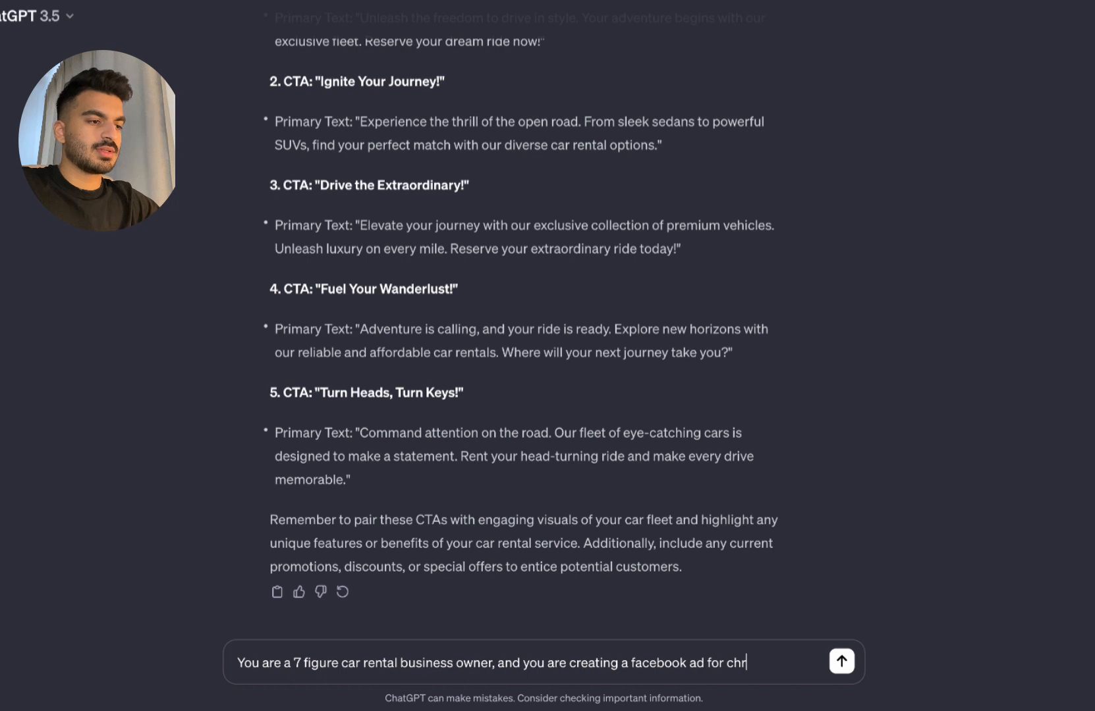
pyautogui.write('istmas,')
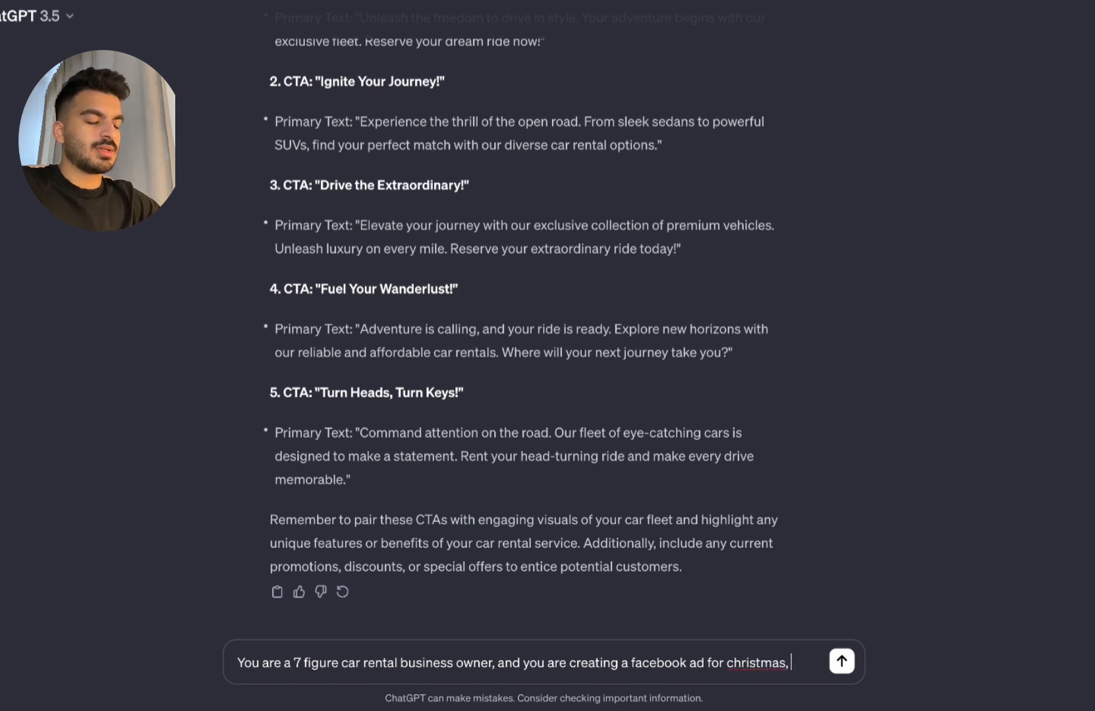
# Finish the Christmas ad prompt with "create 5 call to actions with emojis and highly converting primary texts" and submit it
pyautogui.write(' c')
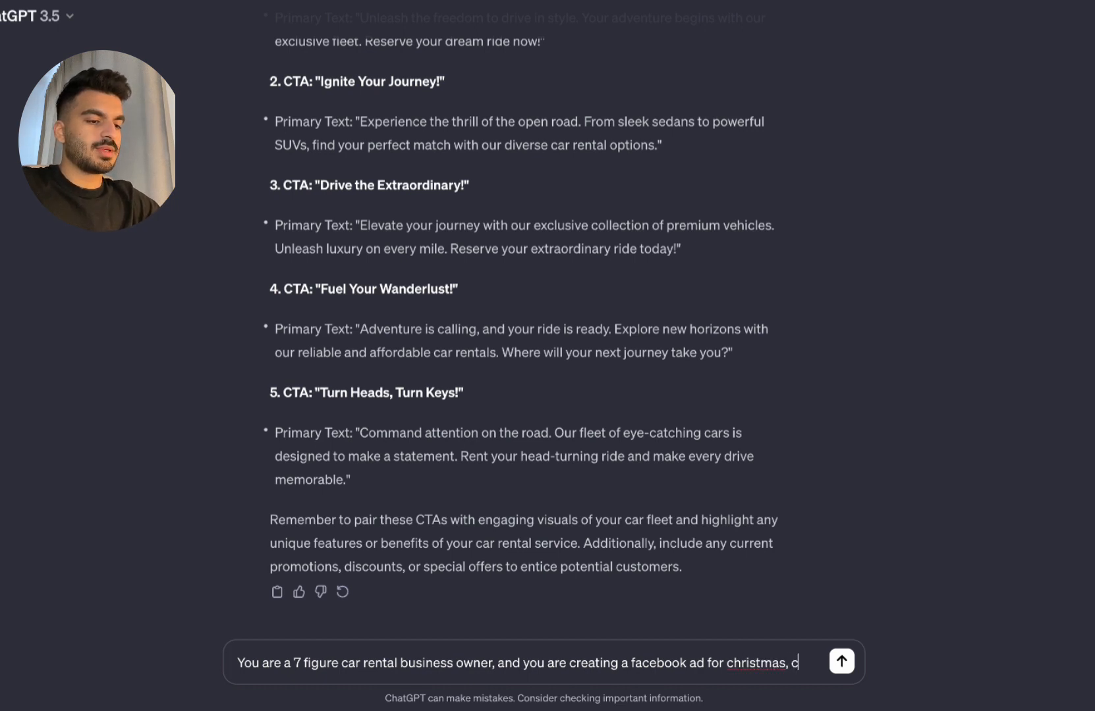
pyautogui.write('reate 5 call to act')
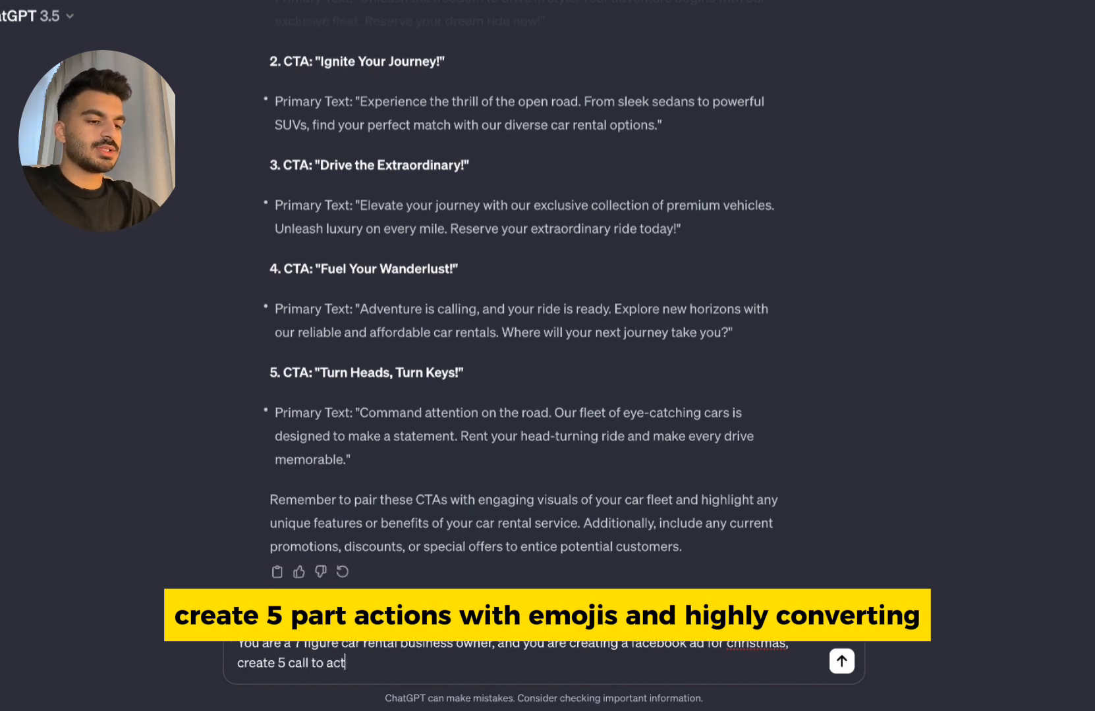
pyautogui.write('emojis and highly con')
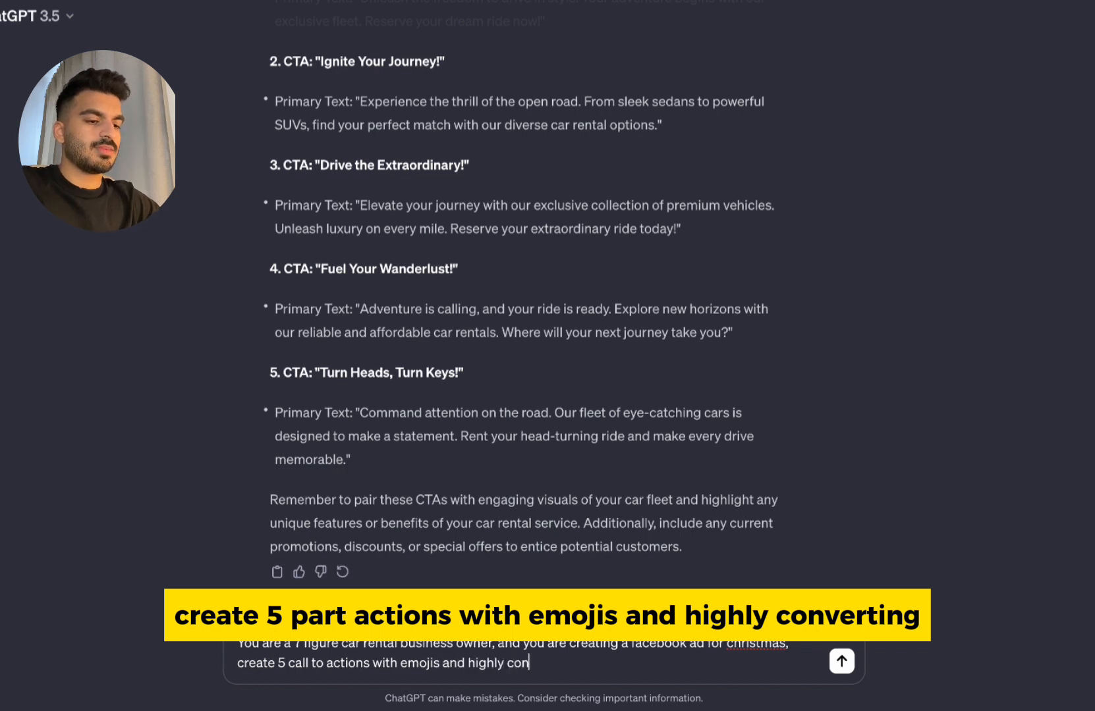
pyautogui.write('verting')
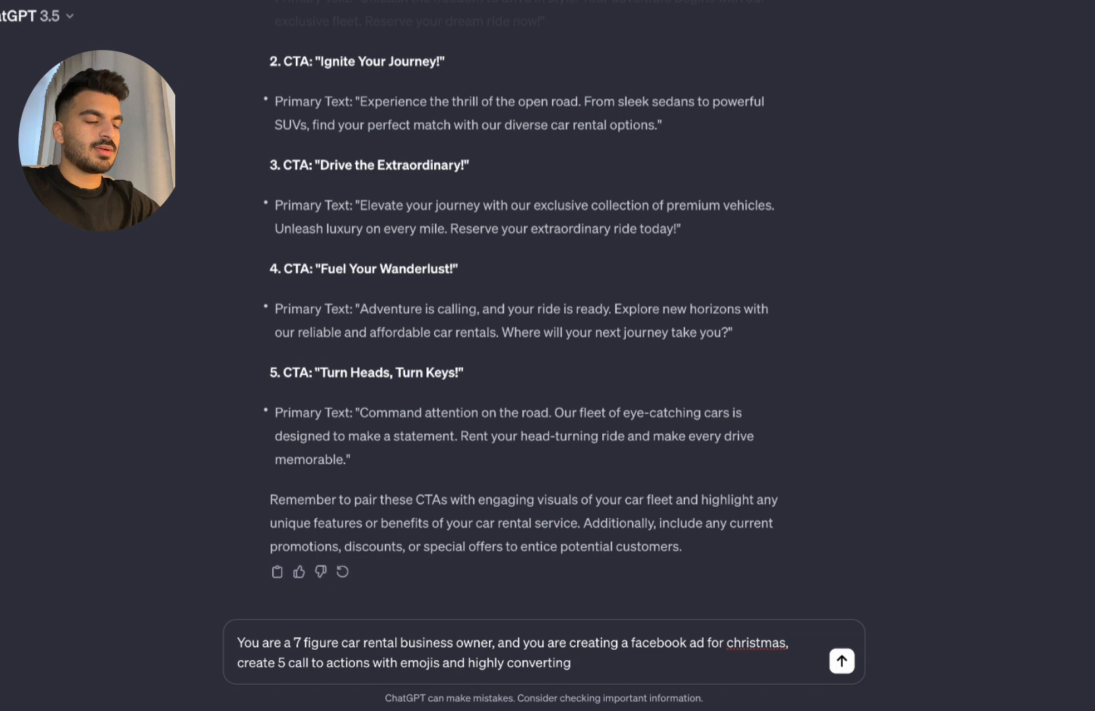
pyautogui.write(' pr')
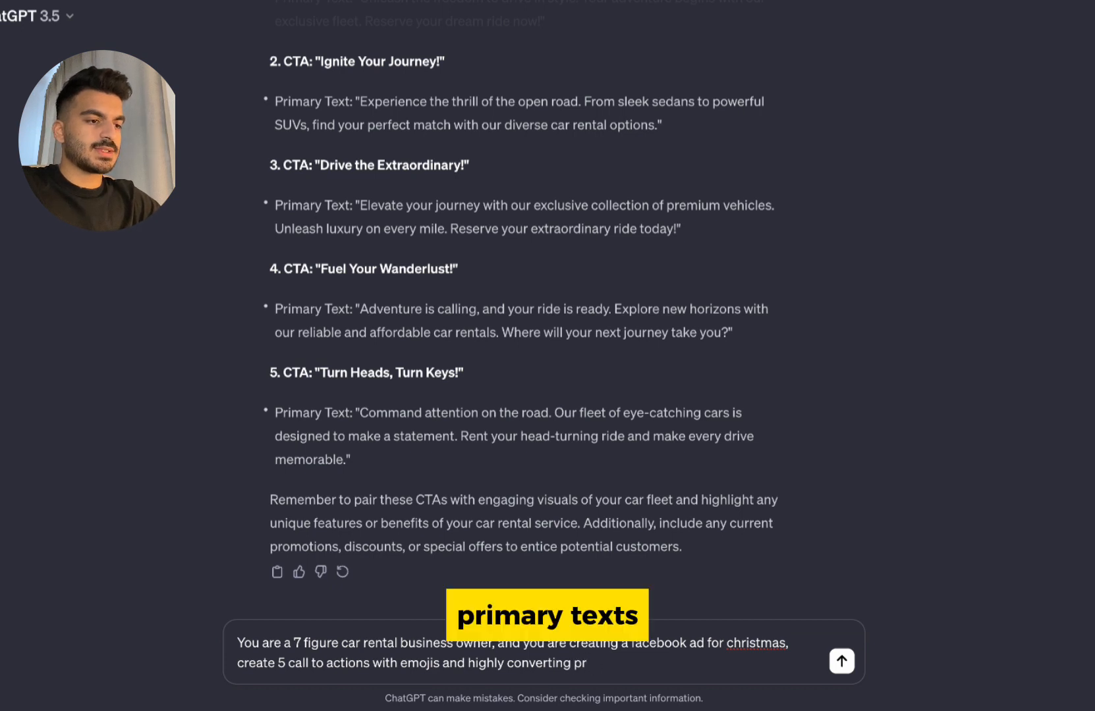
pyautogui.write('imary text')
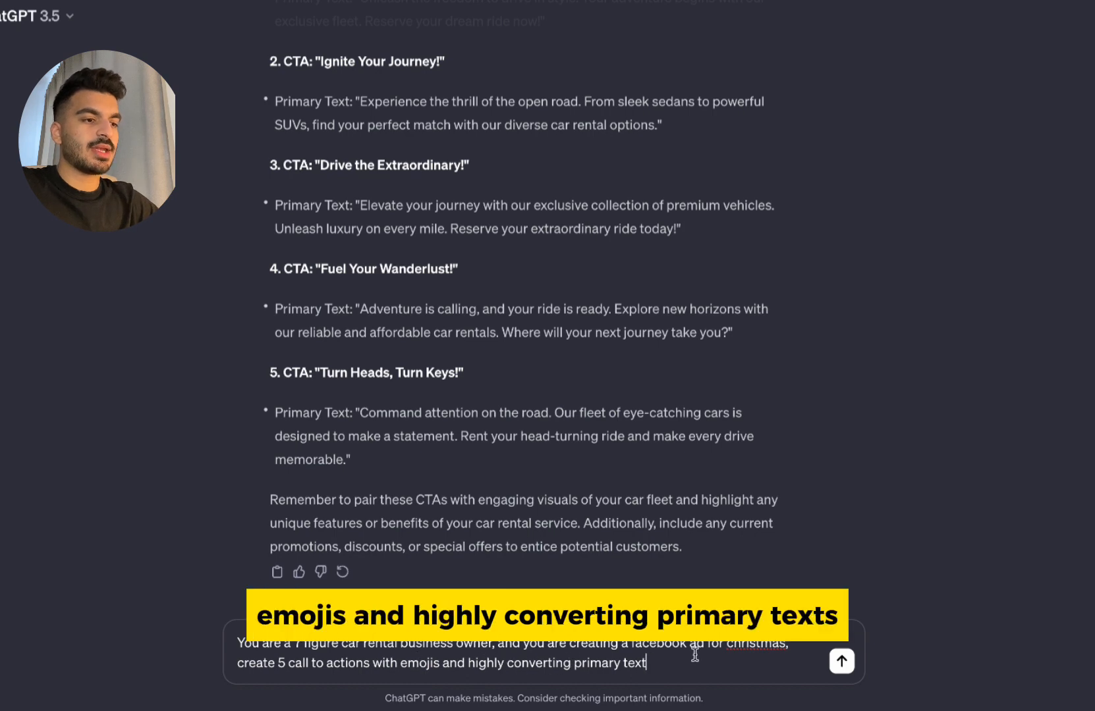
pyautogui.write('s')
pyautogui.press('Return')
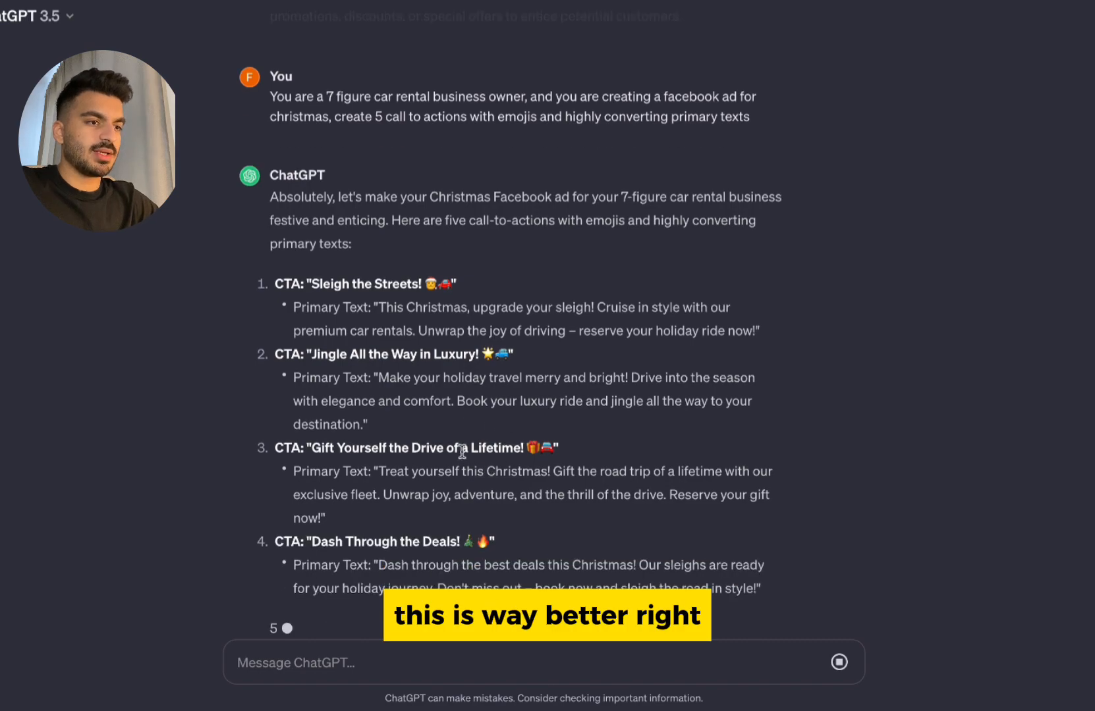
# Compare the new Christmas call to actions with the earlier answers in the conversation
pyautogui.scroll(3, 462, 451)
pyautogui.scroll(5, 461, 452)
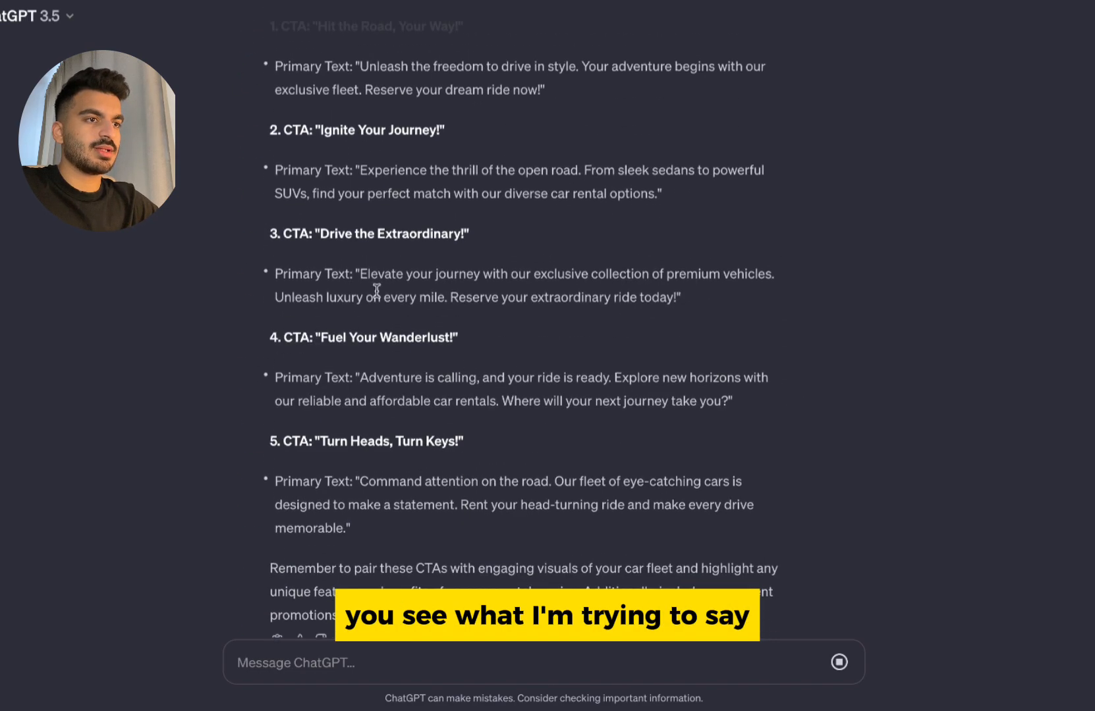
pyautogui.scroll(2, 505, 348)
pyautogui.scroll(8, 333, 230)
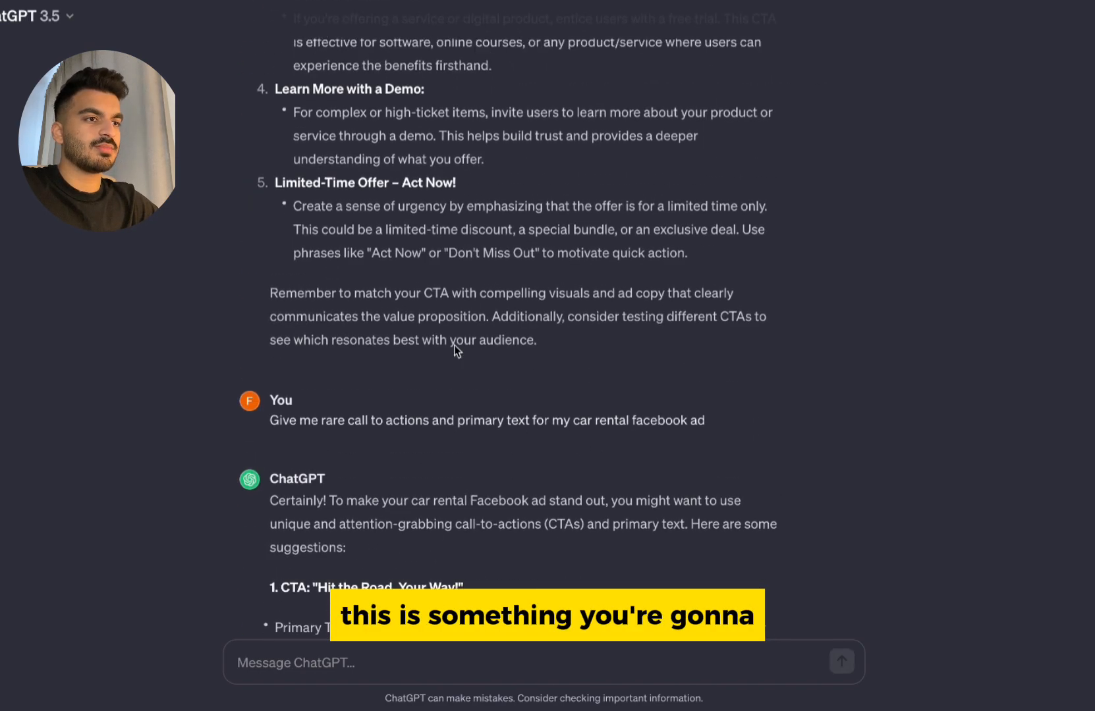
pyautogui.scroll(2, 333, 257)
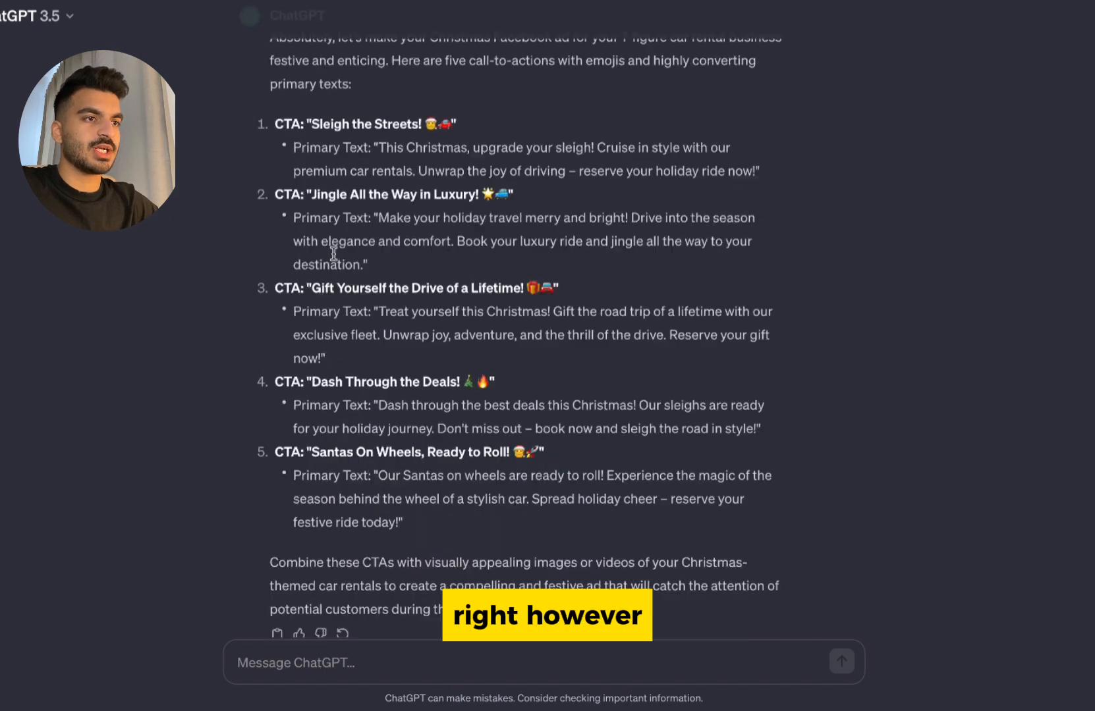
pyautogui.scroll(-2, 334, 257)
pyautogui.scroll(2, 543, 261)
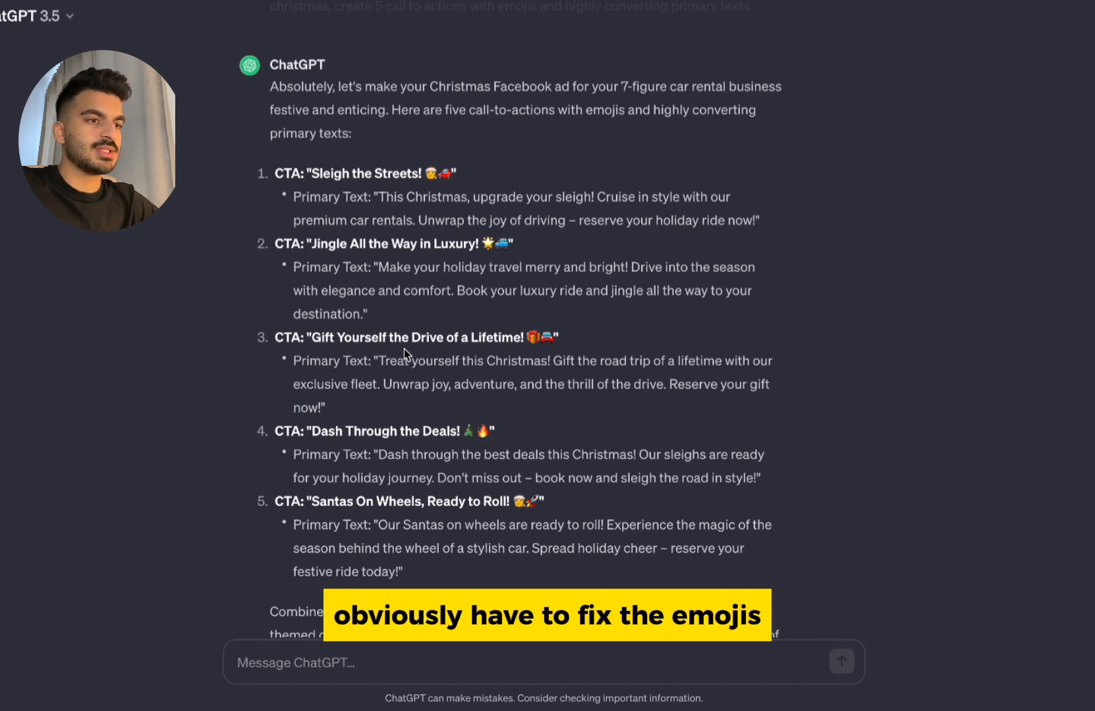
# Read through the Christmas primary texts, highlighting those of the third, second and first suggestions
pyautogui.moveTo(385, 360); pyautogui.dragTo(455, 405)
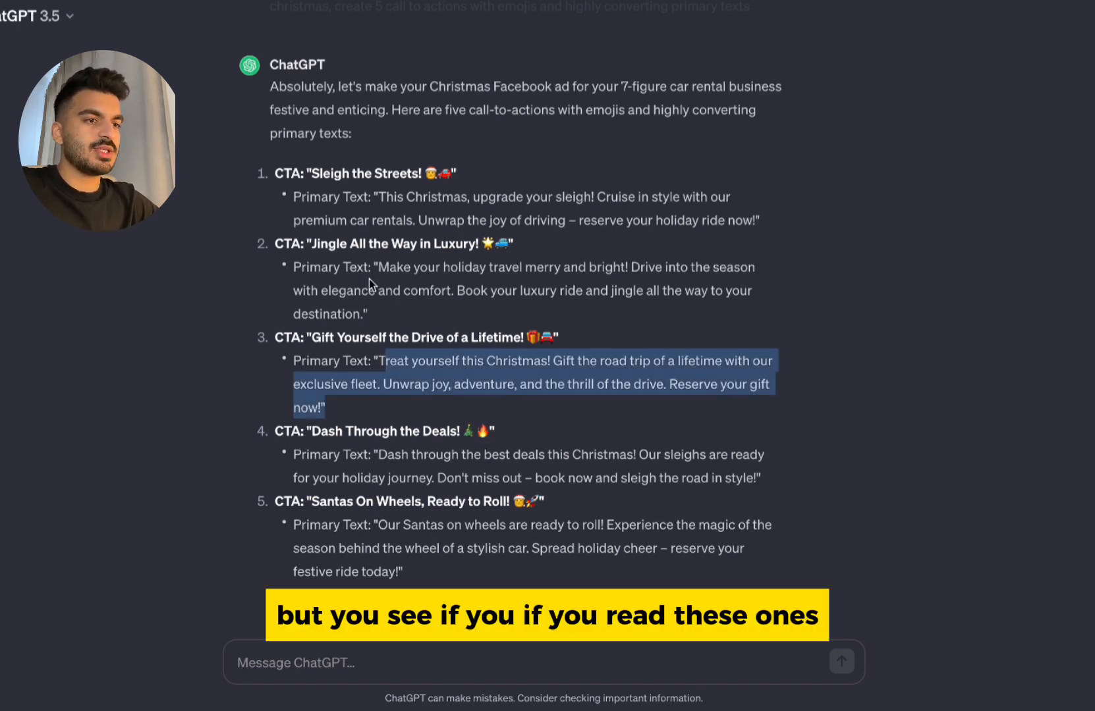
pyautogui.moveTo(379, 265); pyautogui.dragTo(407, 326)
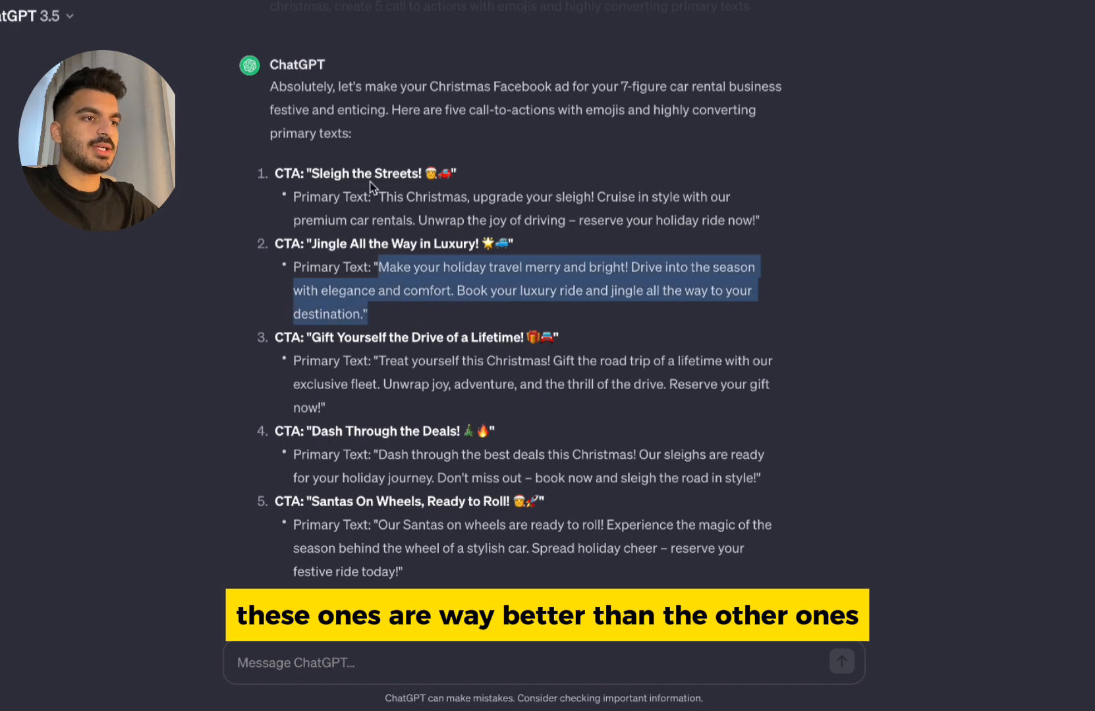
pyautogui.moveTo(379, 197); pyautogui.dragTo(514, 273)
pyautogui.click(560, 293)
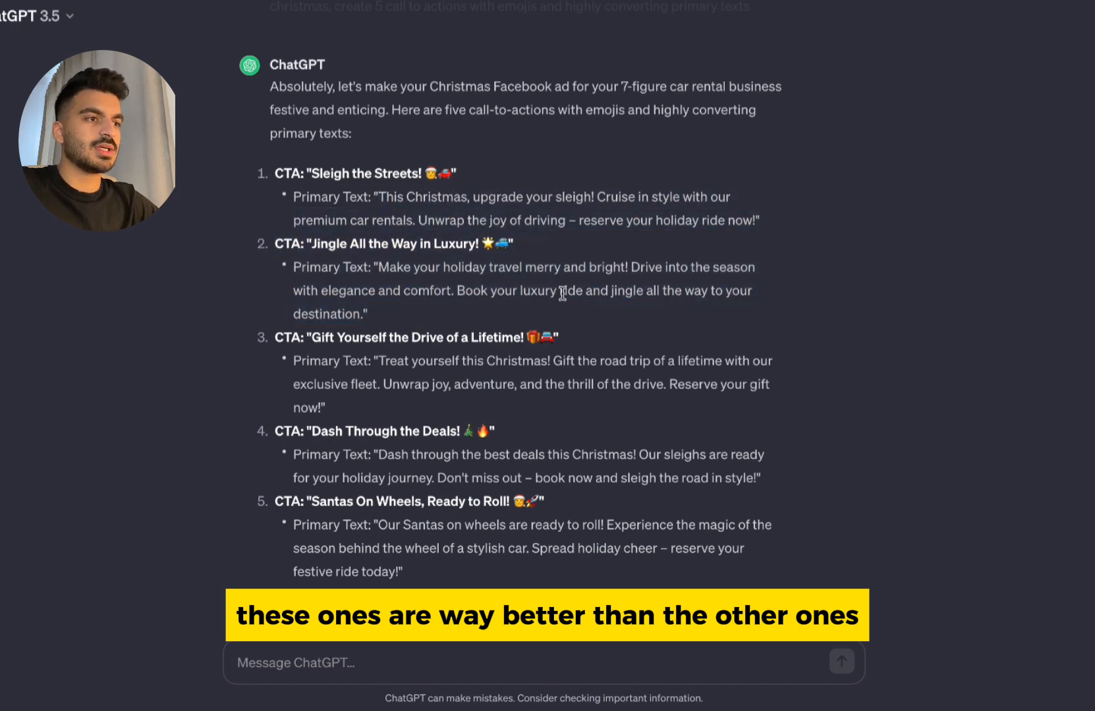
pyautogui.scroll(3, 561, 293)
pyautogui.scroll(-4, 560, 293)
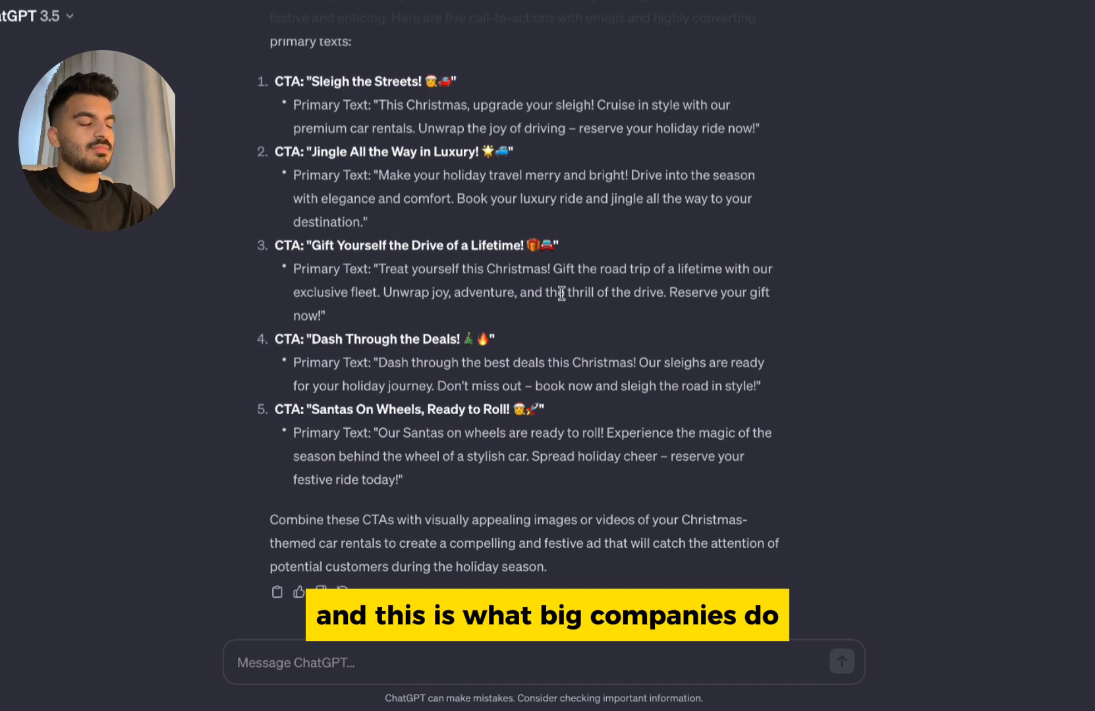
pyautogui.scroll(2, 561, 293)
pyautogui.scroll(3, 561, 293)
pyautogui.scroll(-5, 561, 293)
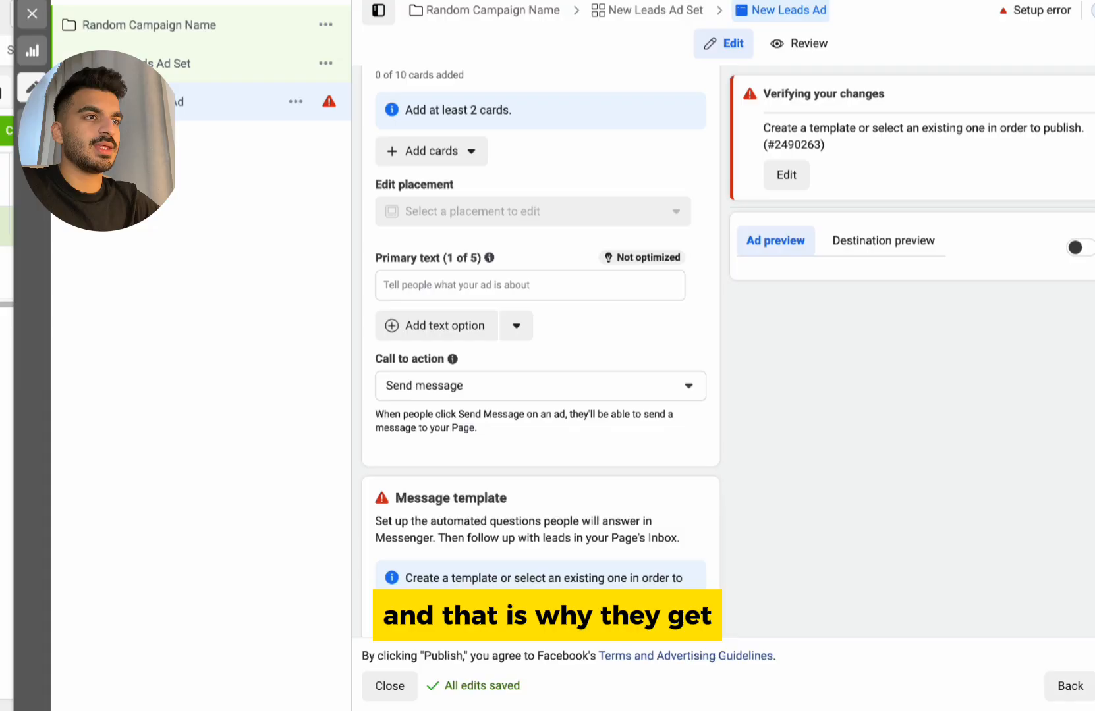
# Switch back to Ads Manager and look over the New Leads Ad settings, from ad name and identity to tracking
pyautogui.scroll(-8, 537, 359)
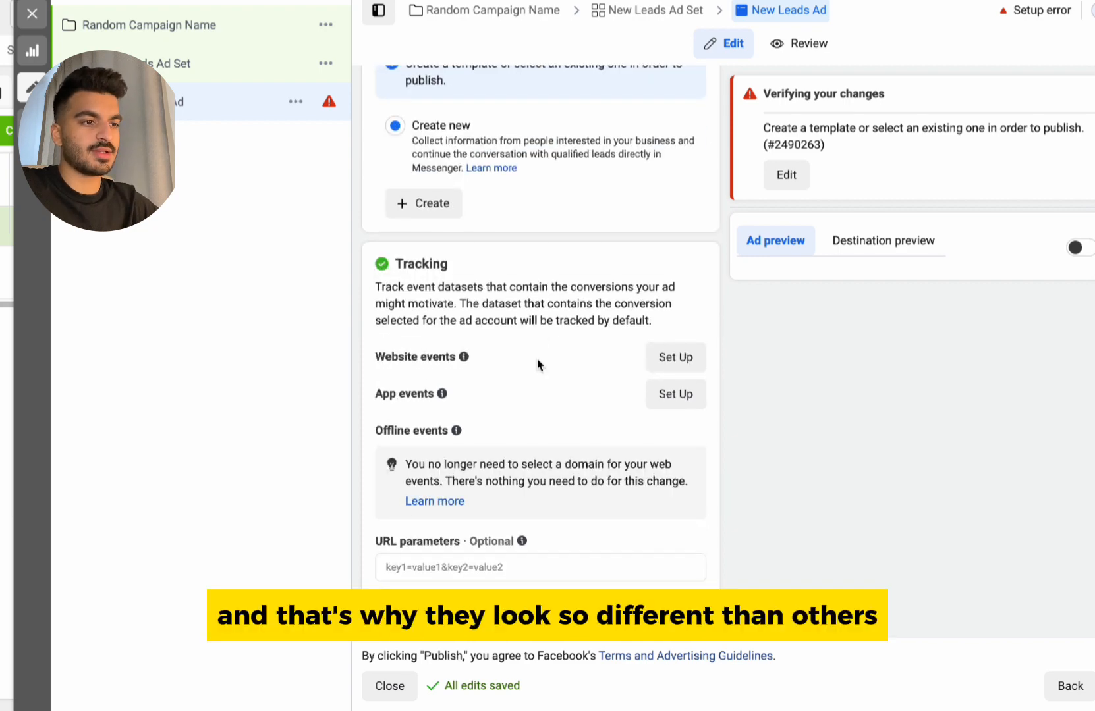
pyautogui.scroll(4, 537, 359)
pyautogui.scroll(4, 539, 363)
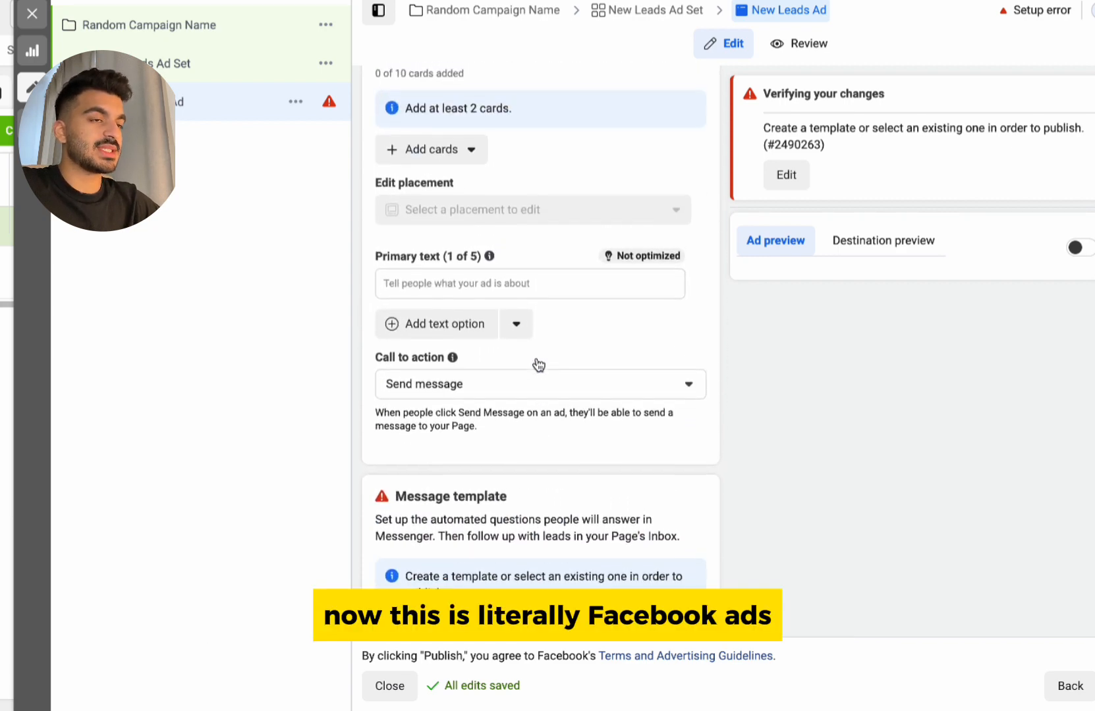
pyautogui.scroll(5, 537, 359)
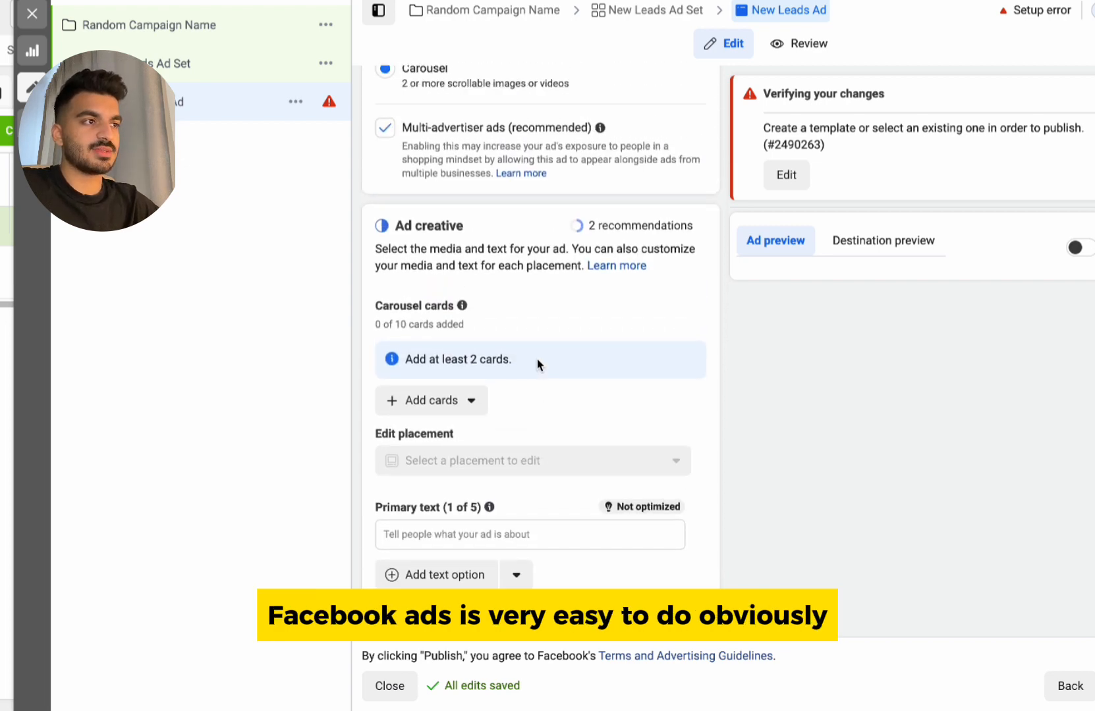
pyautogui.scroll(6, 536, 359)
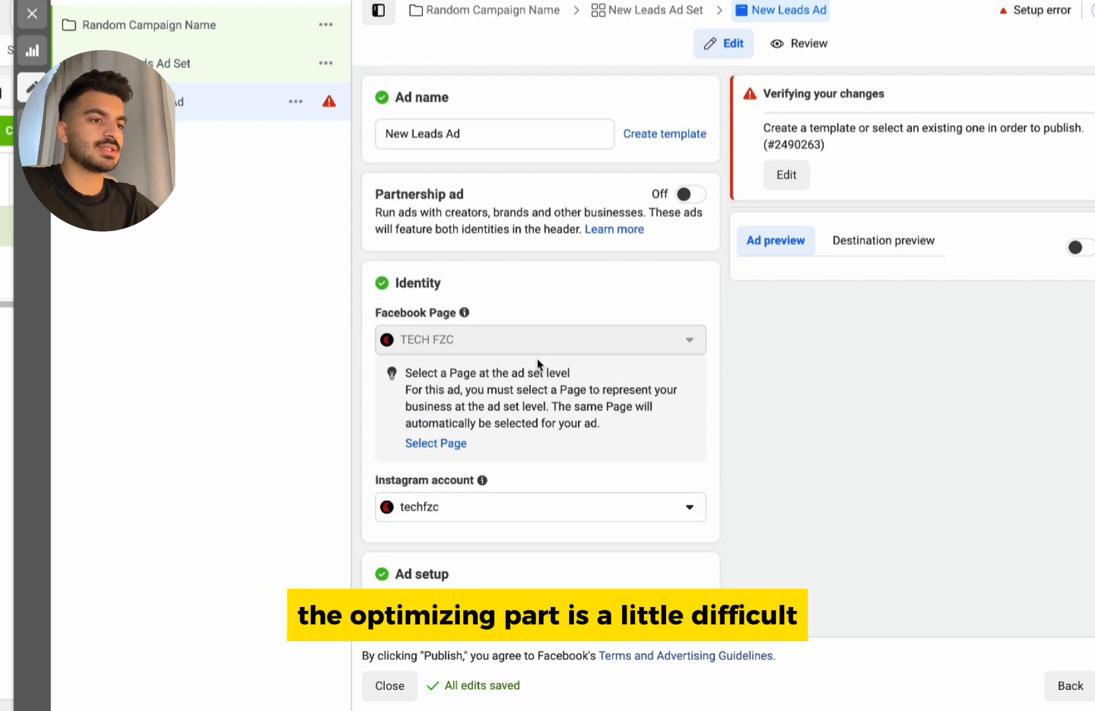
pyautogui.scroll(-8, 537, 359)
pyautogui.scroll(-5, 537, 359)
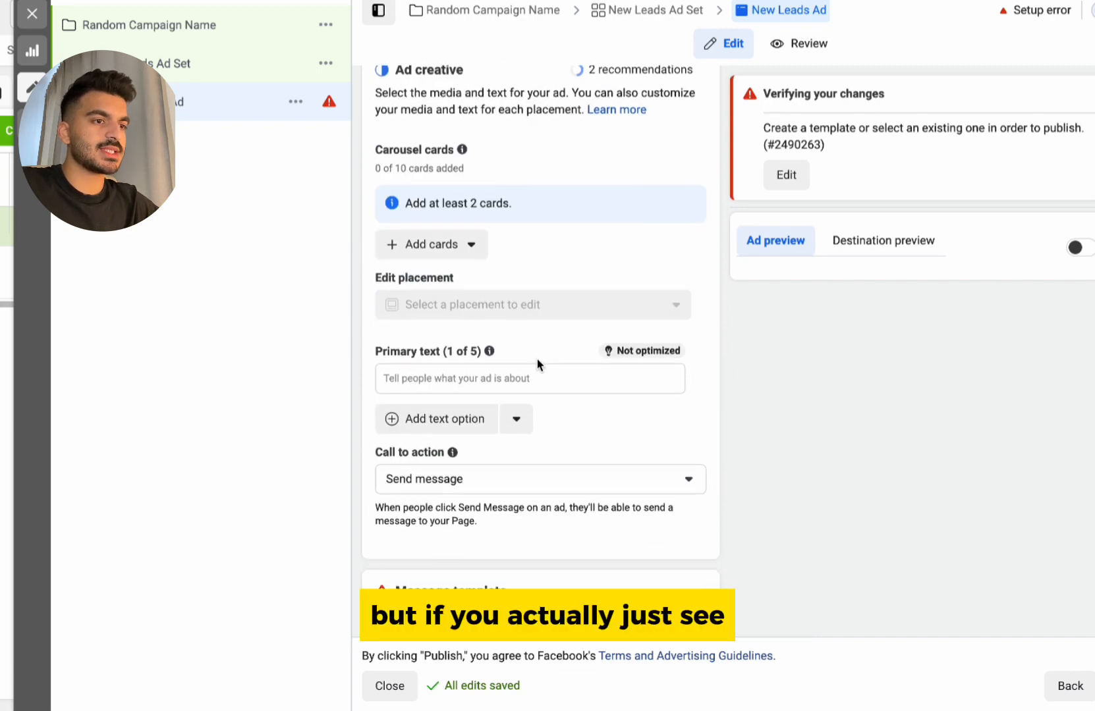
# Examine the ad's carousel cards, primary text, call to action and message template sections
pyautogui.scroll(1, 508, 271)
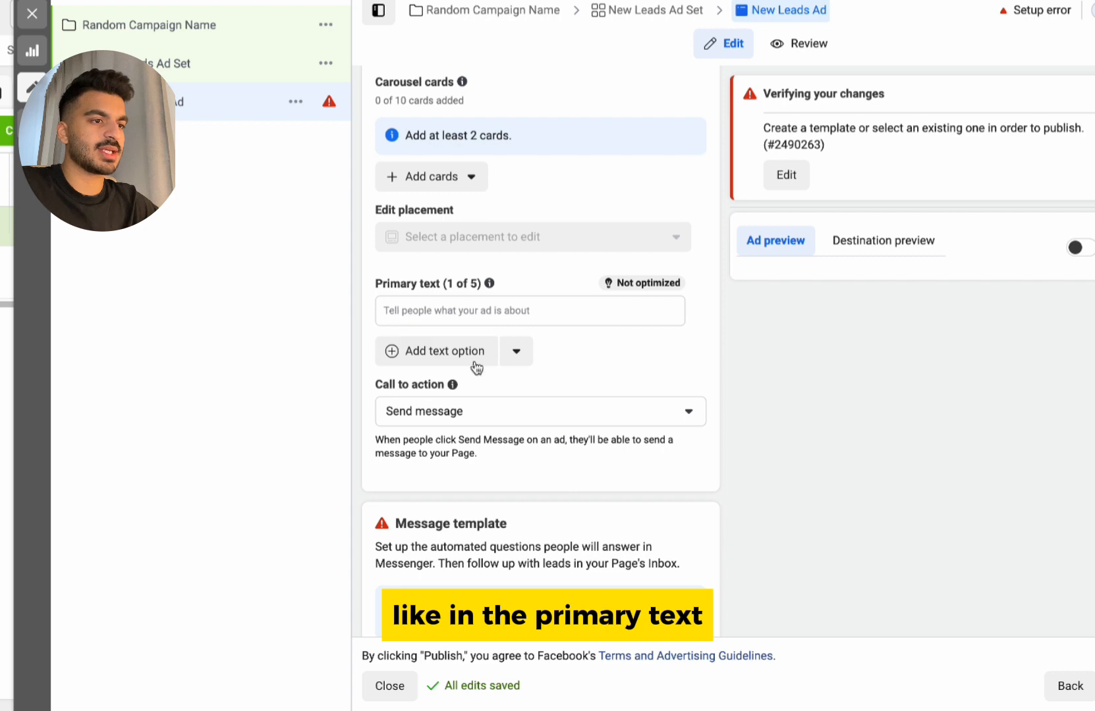
pyautogui.scroll(1, 482, 340)
pyautogui.scroll(1, 457, 148)
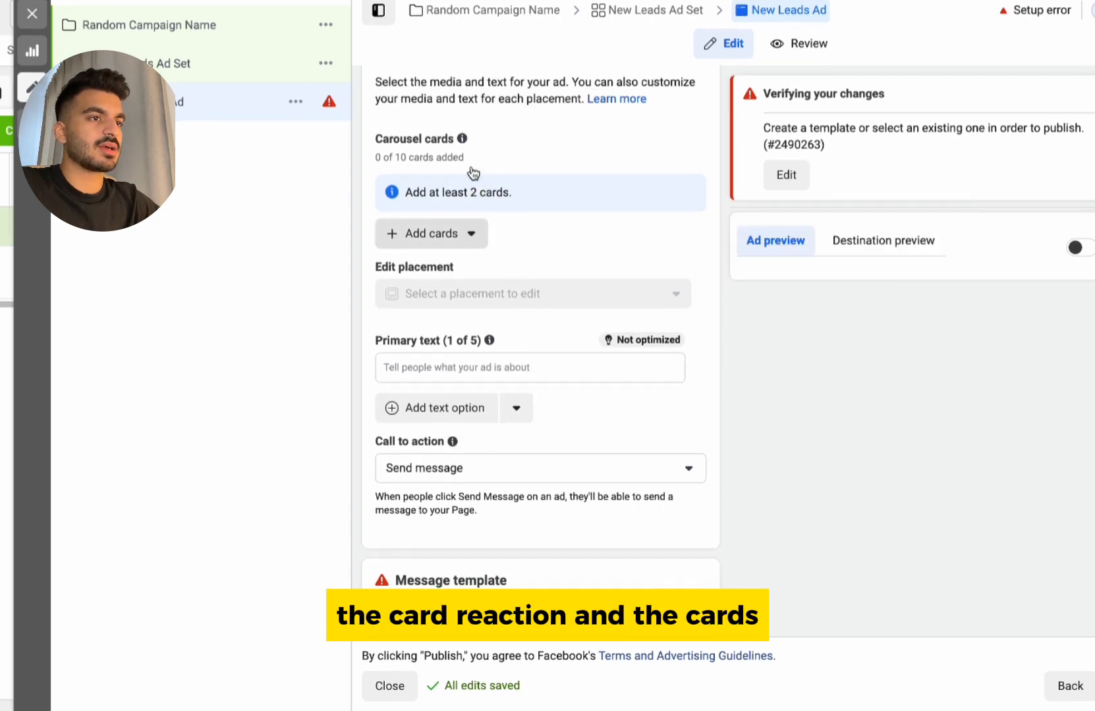
pyautogui.scroll(-3, 503, 256)
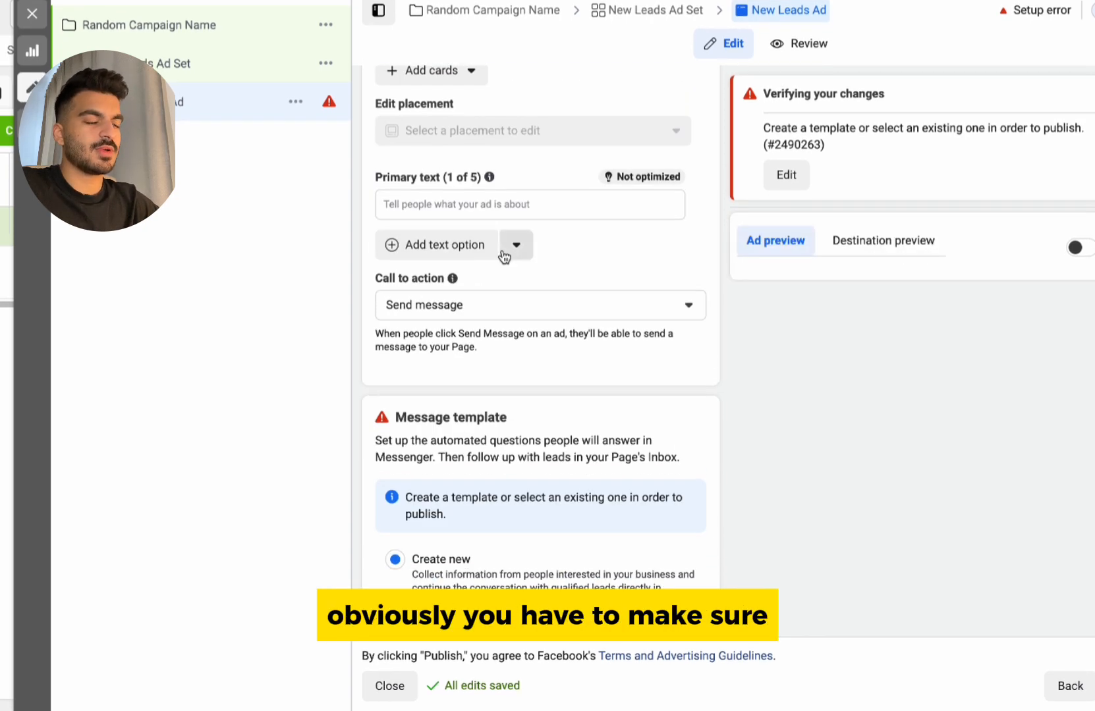
pyautogui.scroll(-2, 503, 255)
pyautogui.scroll(5, 503, 255)
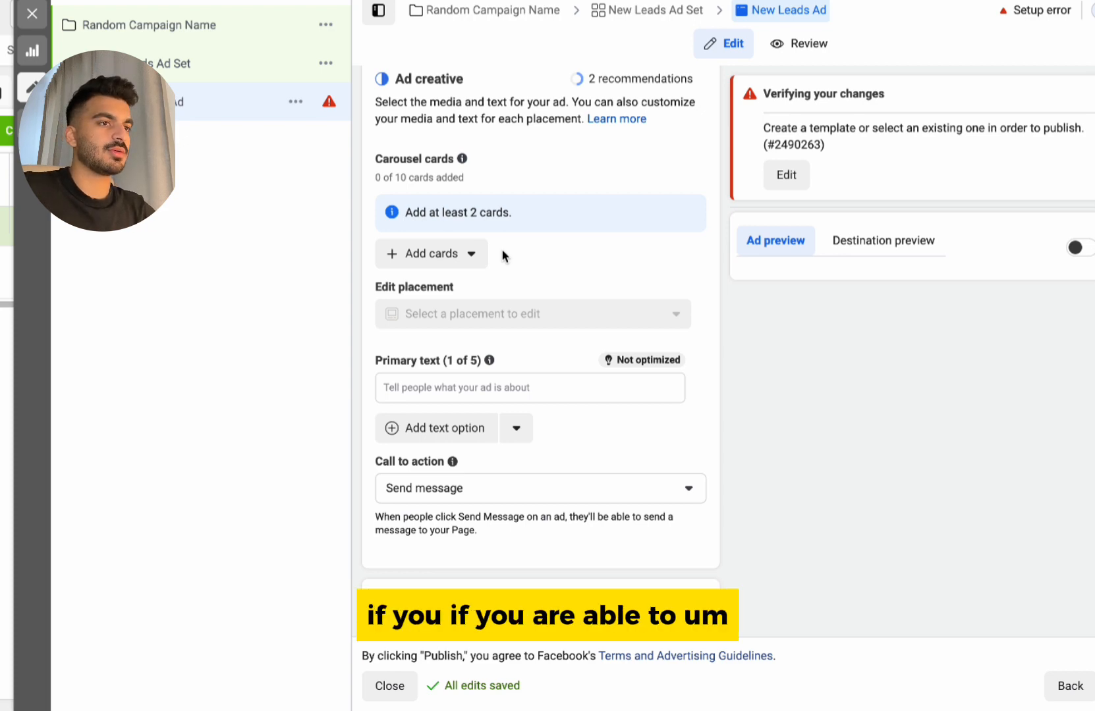
pyautogui.scroll(-4, 502, 255)
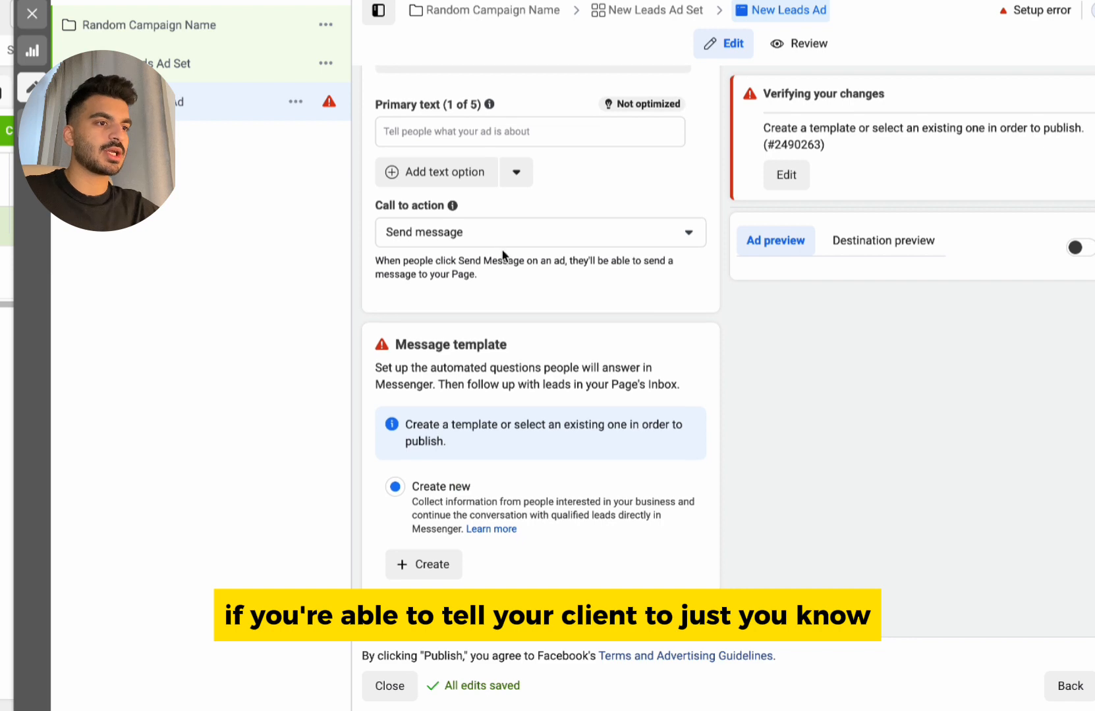
pyautogui.scroll(-2, 502, 255)
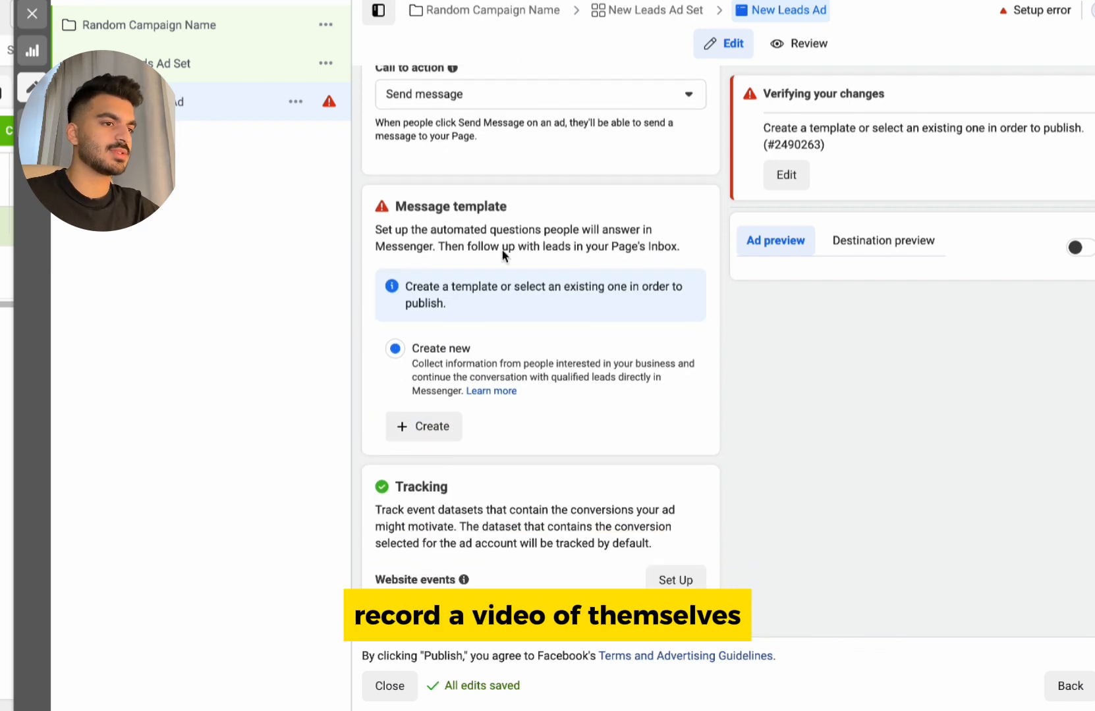
pyautogui.scroll(-2, 503, 255)
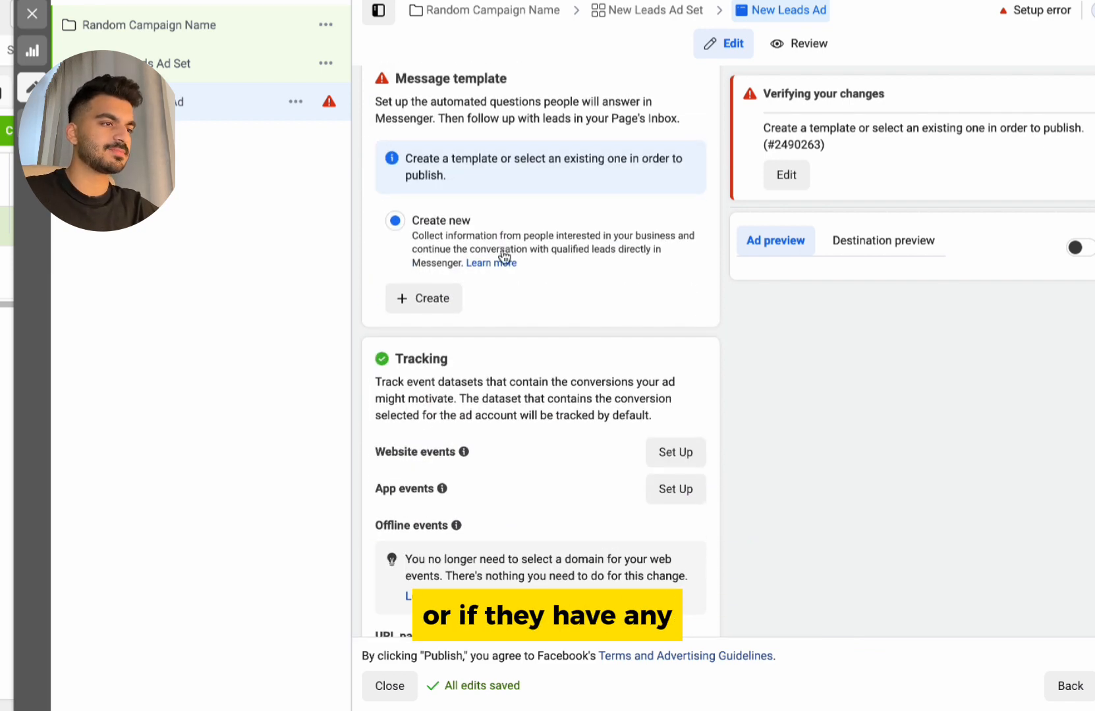
pyautogui.scroll(-1, 502, 255)
pyautogui.scroll(3, 502, 253)
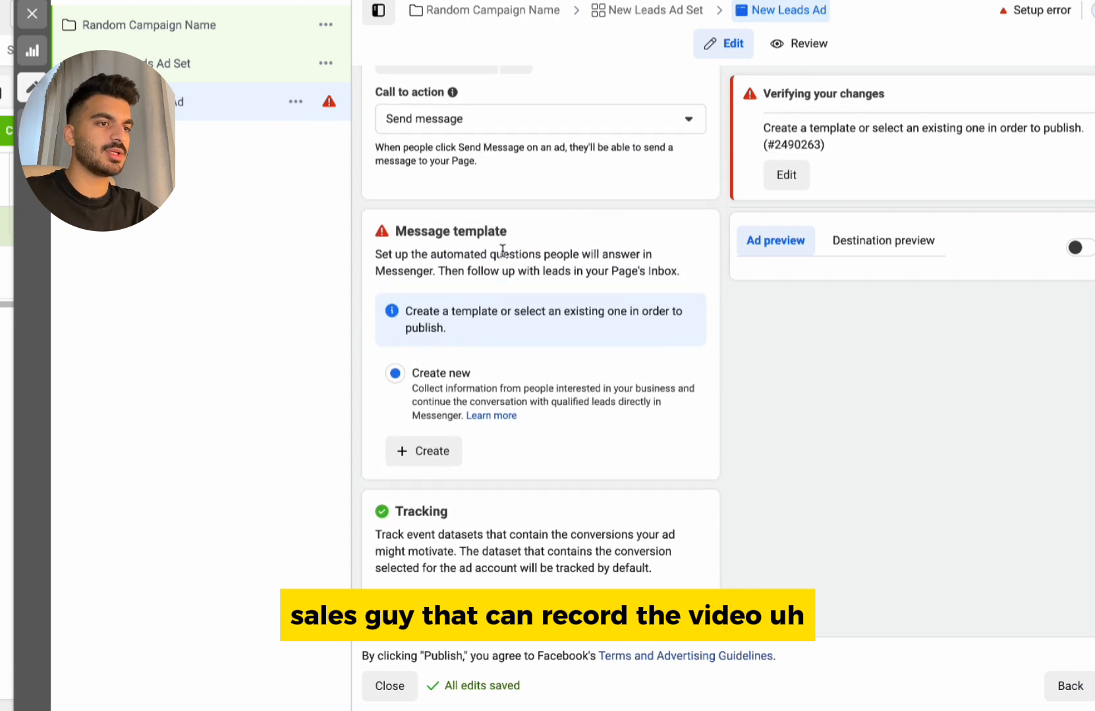
pyautogui.scroll(2, 502, 252)
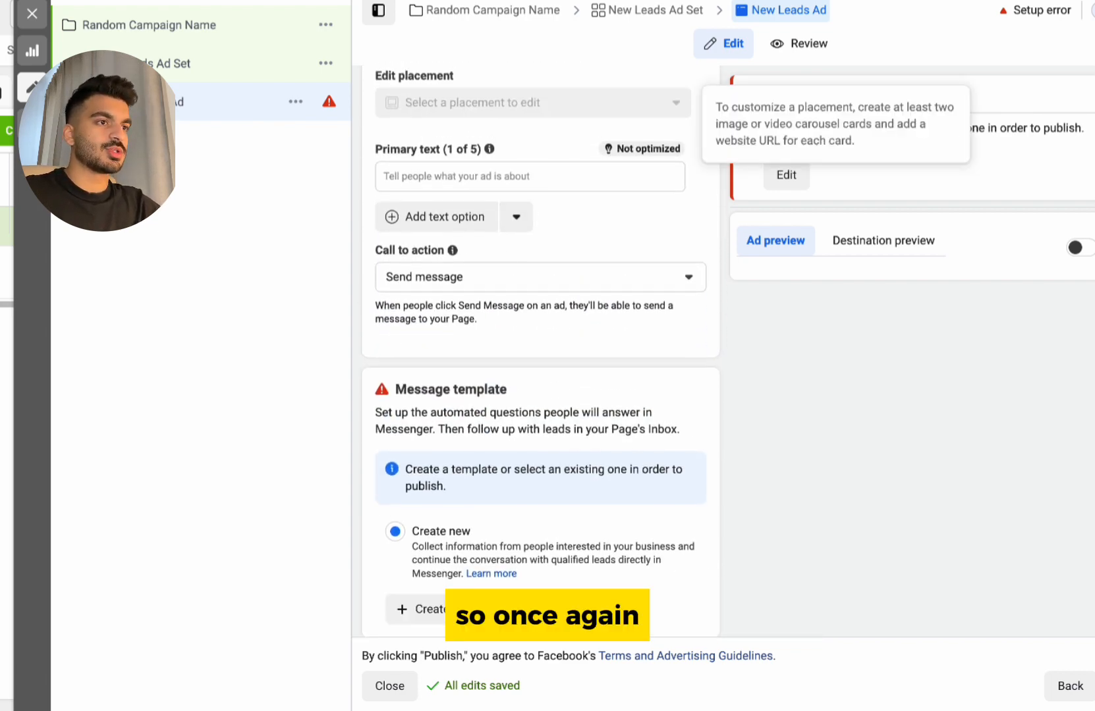
# Open Sketchpad in a new browser tab and create a document with the plain white background
pyautogui.hotkey('ctrl', 't')
pyautogui.write('s')
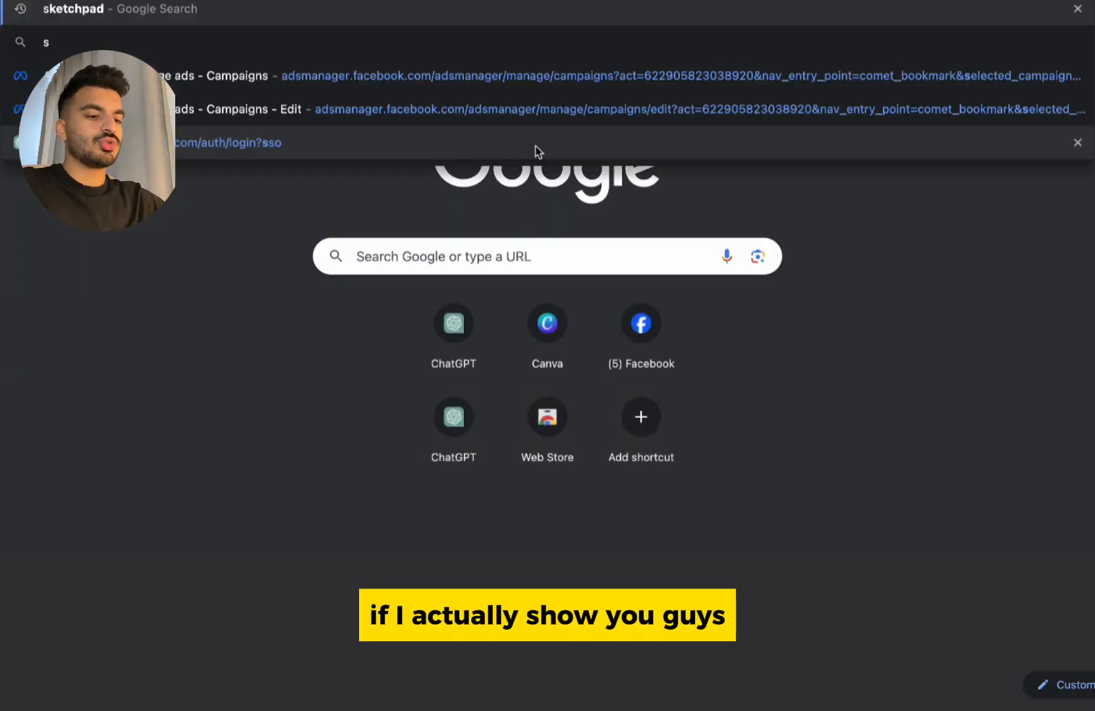
pyautogui.write('ke')
pyautogui.press('Return')
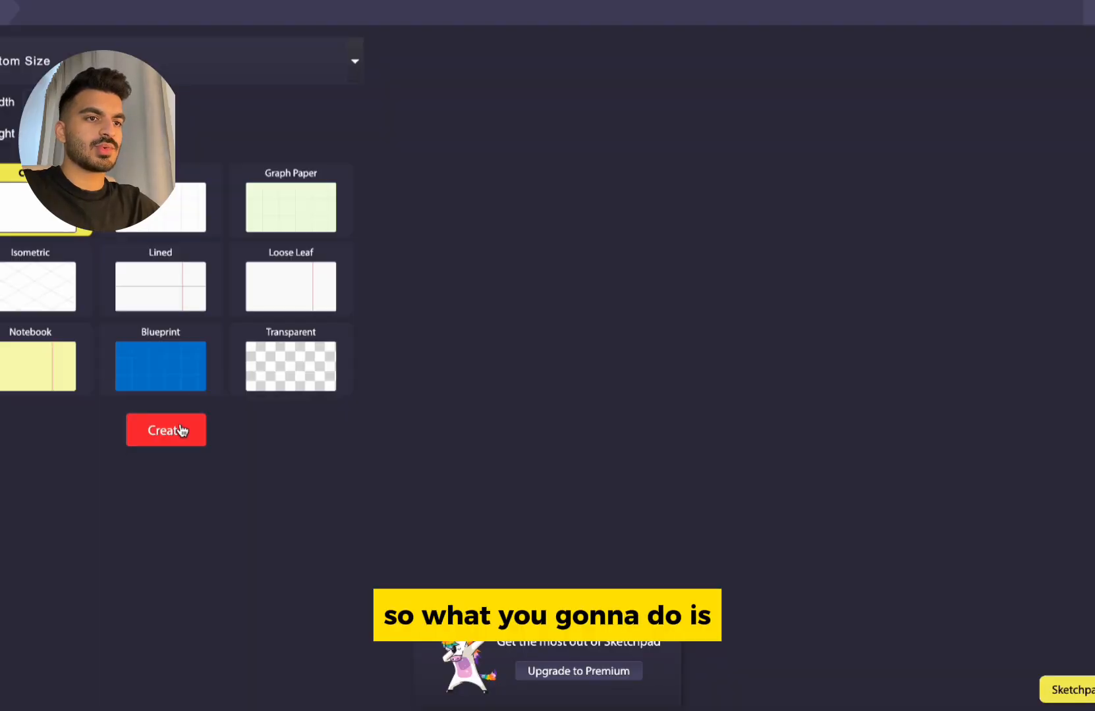
pyautogui.click(188, 429)
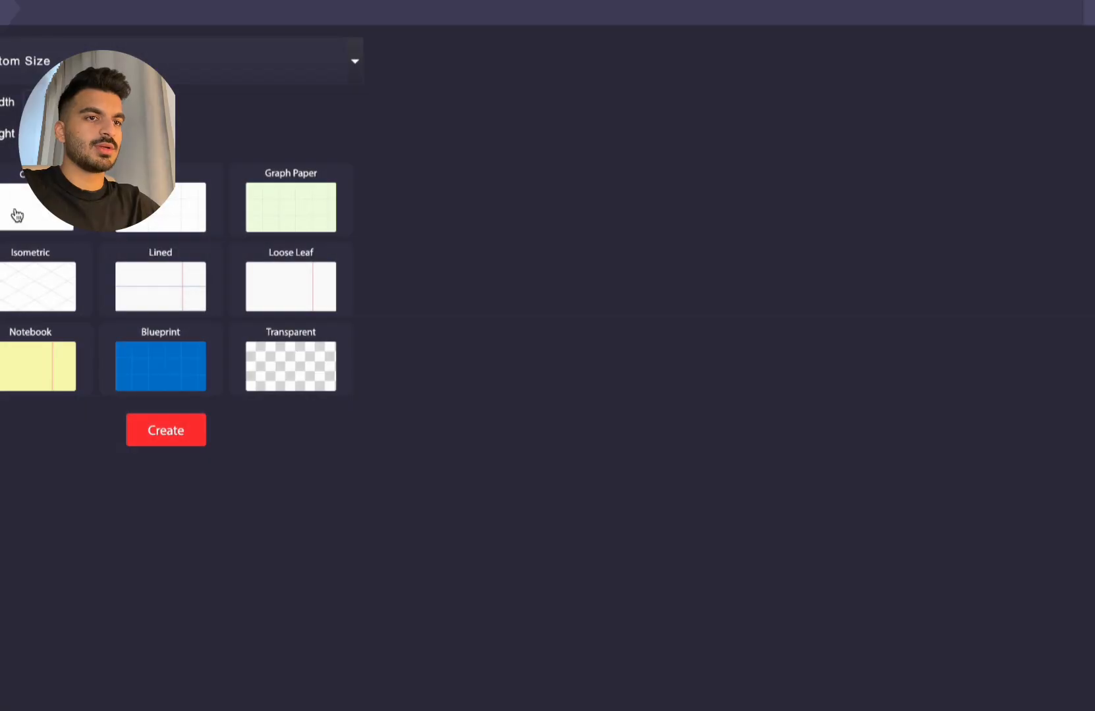
pyautogui.click(14, 215)
pyautogui.click(166, 430)
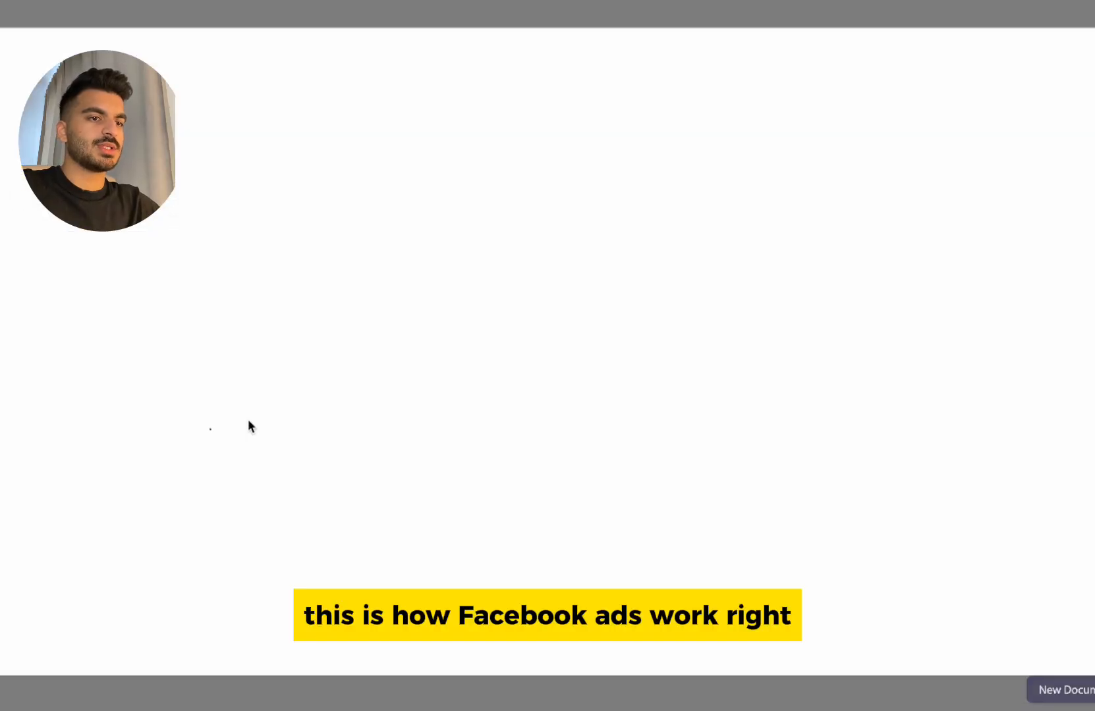
# Sketch a tall freehand rectangle on the left part of the blank canvas
pyautogui.moveTo(175, 150)
pyautogui.mouseDown()
pyautogui.moveTo(346, 170)
pyautogui.moveTo(356, 429)
pyautogui.moveTo(179, 439)
pyautogui.moveTo(135, 266)
pyautogui.moveTo(138, 224)
pyautogui.mouseUp()
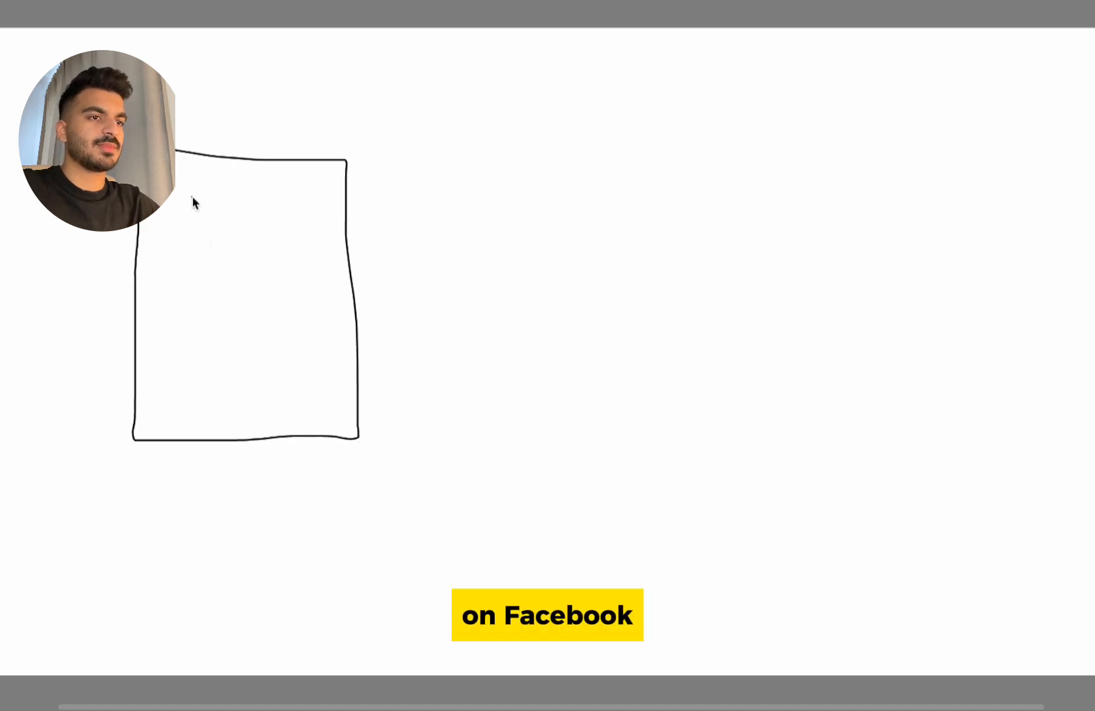
# Sketch a smaller freehand rectangle inside the tall rectangle as the ad's image area
pyautogui.moveTo(192, 196)
pyautogui.mouseDown()
pyautogui.moveTo(320, 224)
pyautogui.moveTo(267, 364)
pyautogui.mouseUp()
pyautogui.moveTo(159, 281)
pyautogui.mouseDown()
pyautogui.moveTo(183, 194)
pyautogui.moveTo(201, 186)
pyautogui.mouseUp()
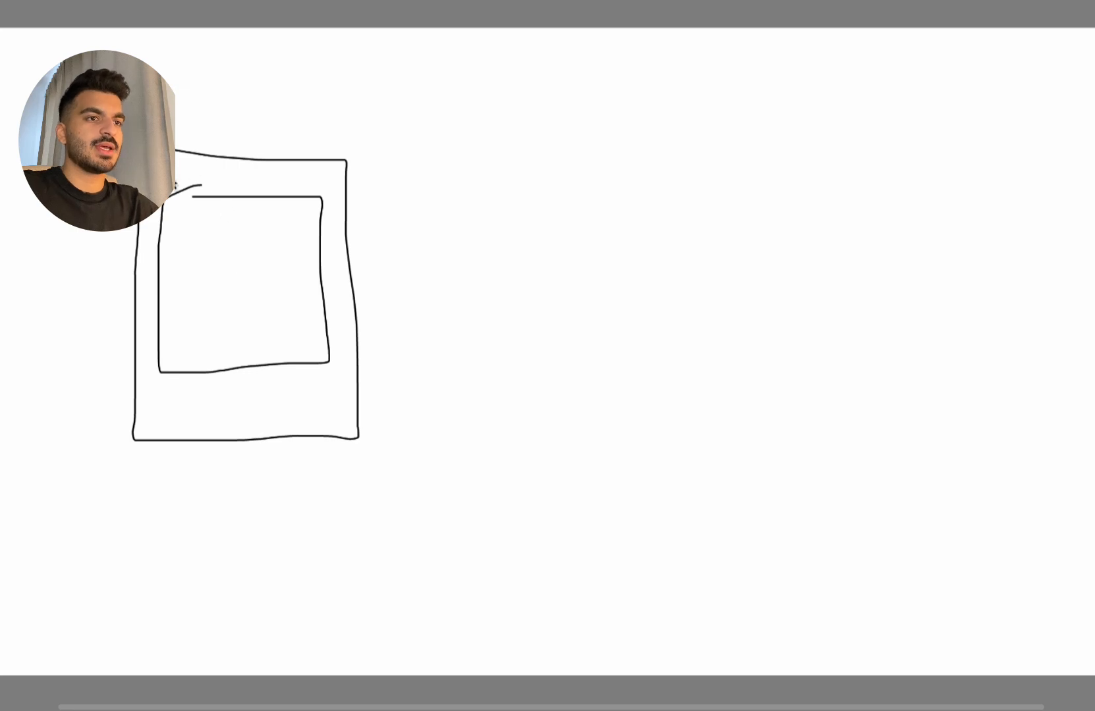
pyautogui.moveTo(176, 174); pyautogui.dragTo(321, 177)
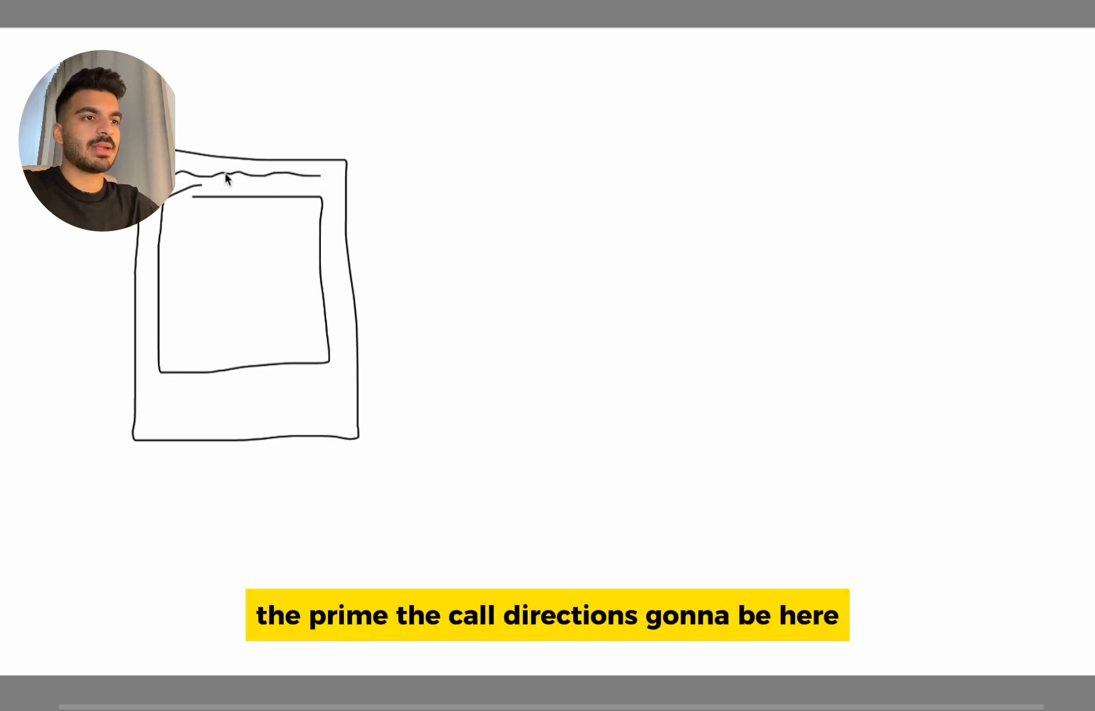
pyautogui.moveTo(161, 394); pyautogui.dragTo(335, 389)
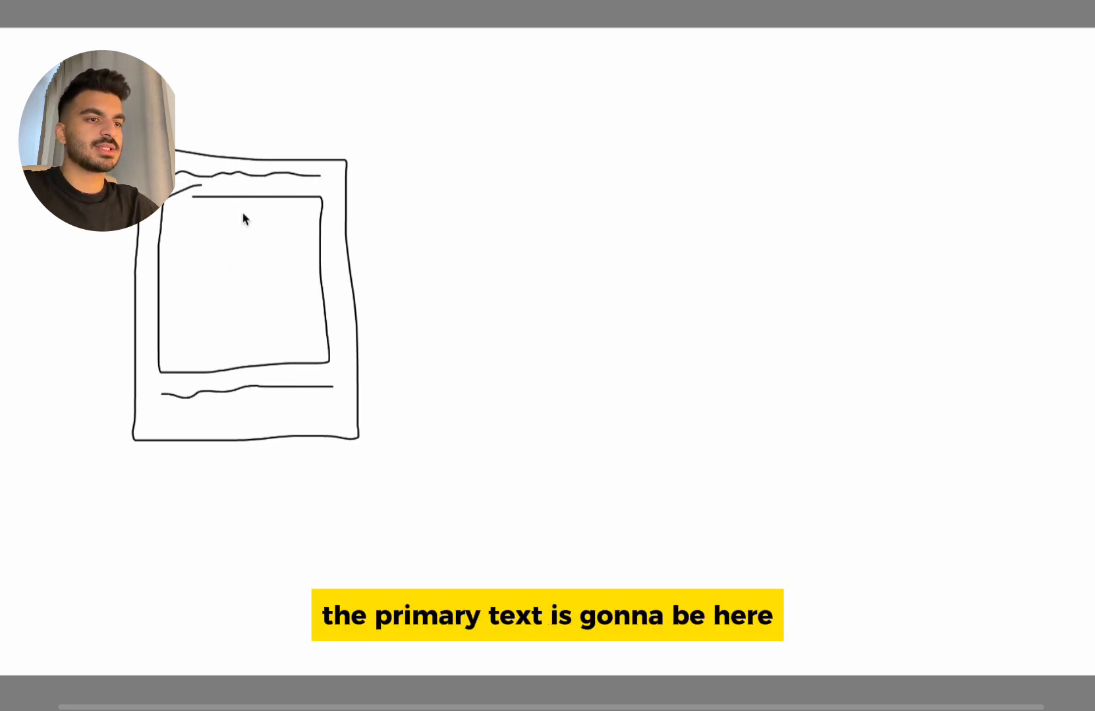
pyautogui.press('super+z')
pyautogui.press('super+z')
# Draw one wavy text line above and one below the inner rectangle, both inside the tall rectangle
pyautogui.moveTo(187, 170); pyautogui.dragTo(309, 175)
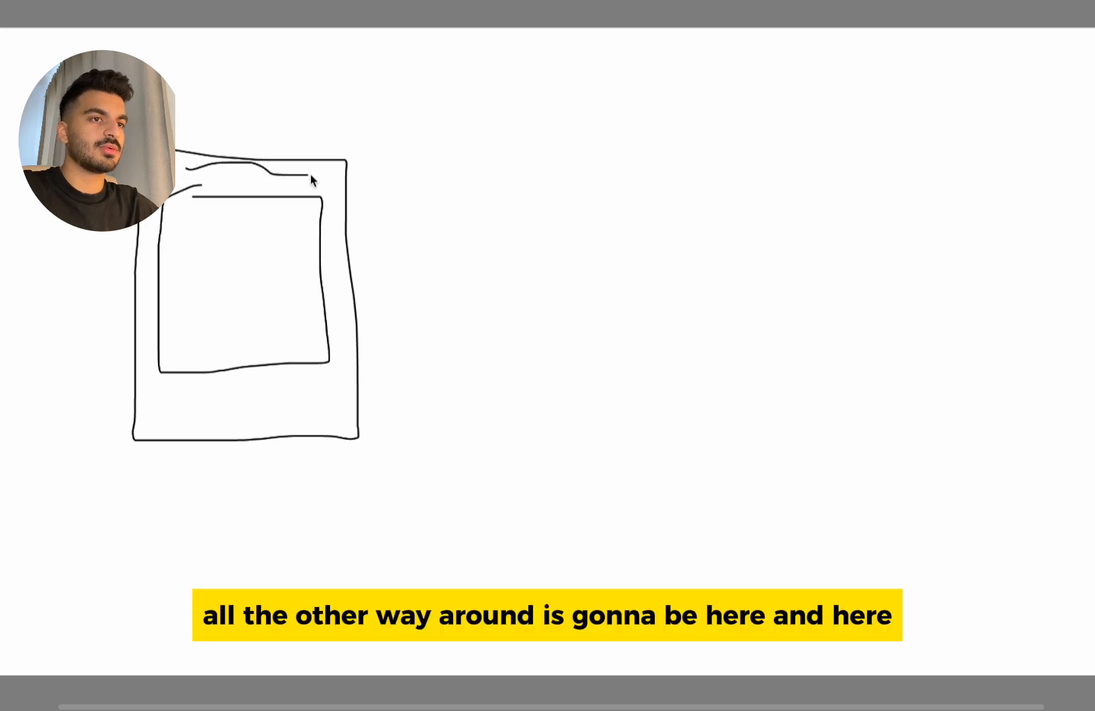
pyautogui.moveTo(150, 394); pyautogui.dragTo(326, 401)
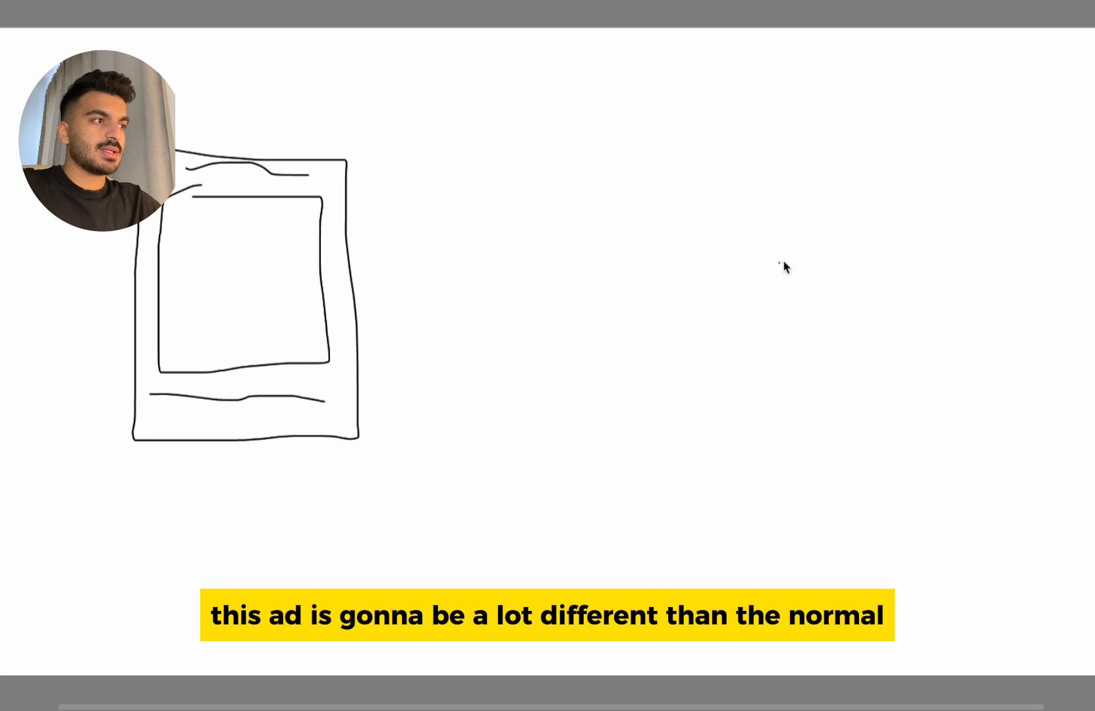
# Sketch a second, larger ad frame on the right half of the canvas, with an inner image rectangle between two short text lines
pyautogui.moveTo(645, 147)
pyautogui.mouseDown()
pyautogui.moveTo(923, 353)
pyautogui.moveTo(680, 550)
pyautogui.moveTo(636, 227)
pyautogui.moveTo(664, 150)
pyautogui.mouseUp()
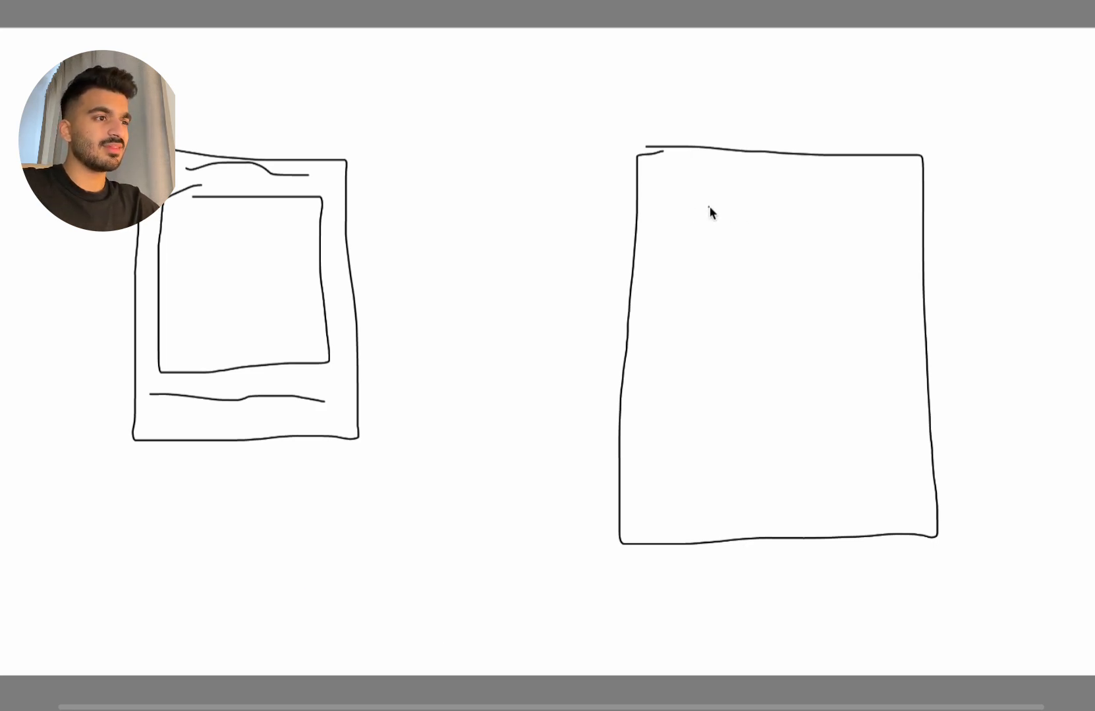
pyautogui.moveTo(709, 208); pyautogui.dragTo(822, 206)
pyautogui.moveTo(735, 424); pyautogui.dragTo(891, 428)
pyautogui.moveTo(728, 259)
pyautogui.mouseDown()
pyautogui.moveTo(828, 260)
pyautogui.moveTo(819, 383)
pyautogui.moveTo(683, 267)
pyautogui.moveTo(733, 265)
pyautogui.mouseUp()
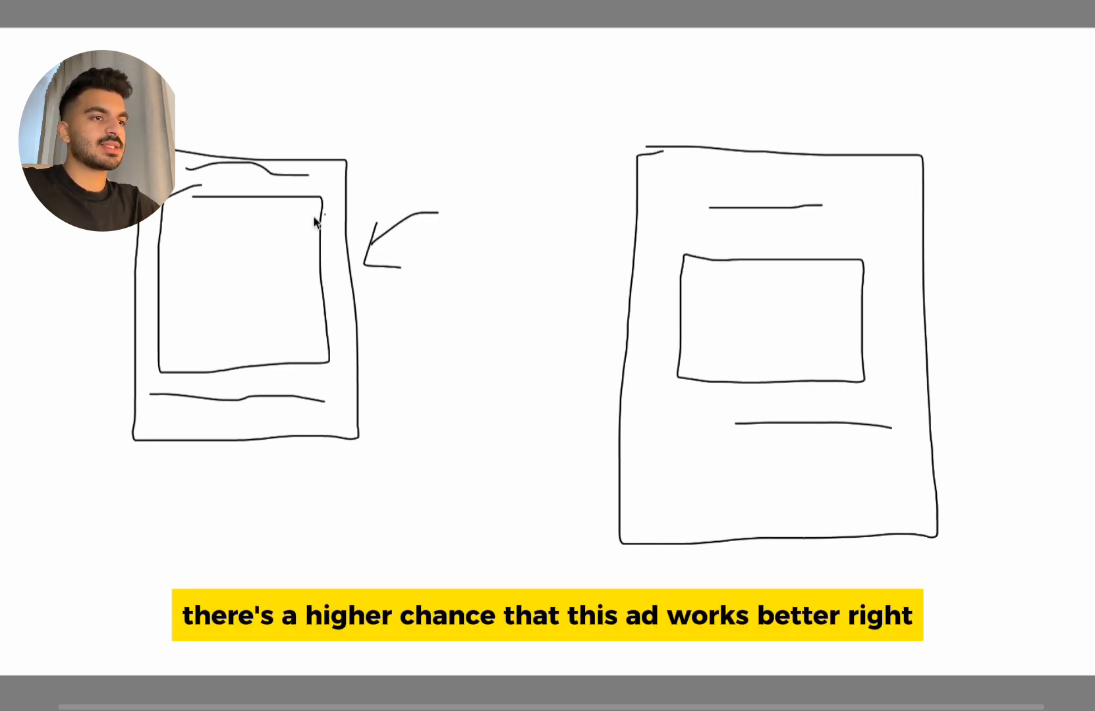
# Mark the smaller ad sketch with an arrow pointing at its right edge and a vertical stroke above it
pyautogui.moveTo(226, 73); pyautogui.dragTo(226, 137)
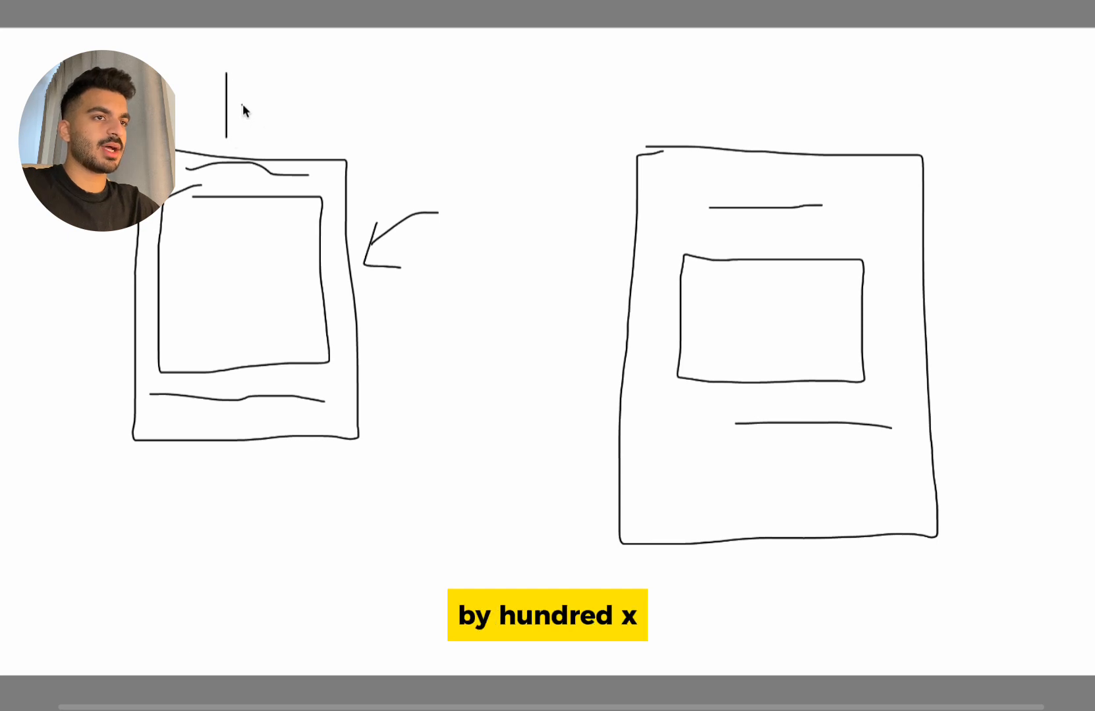